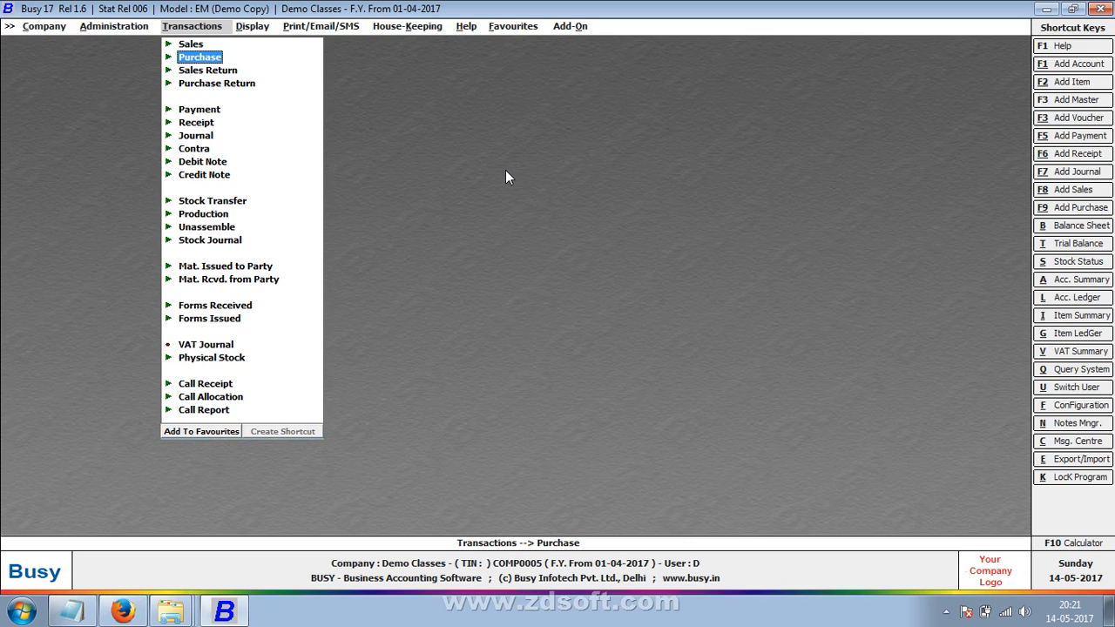
- Open a new sales return voucher to preview it, then close it unsaved
key(Down)
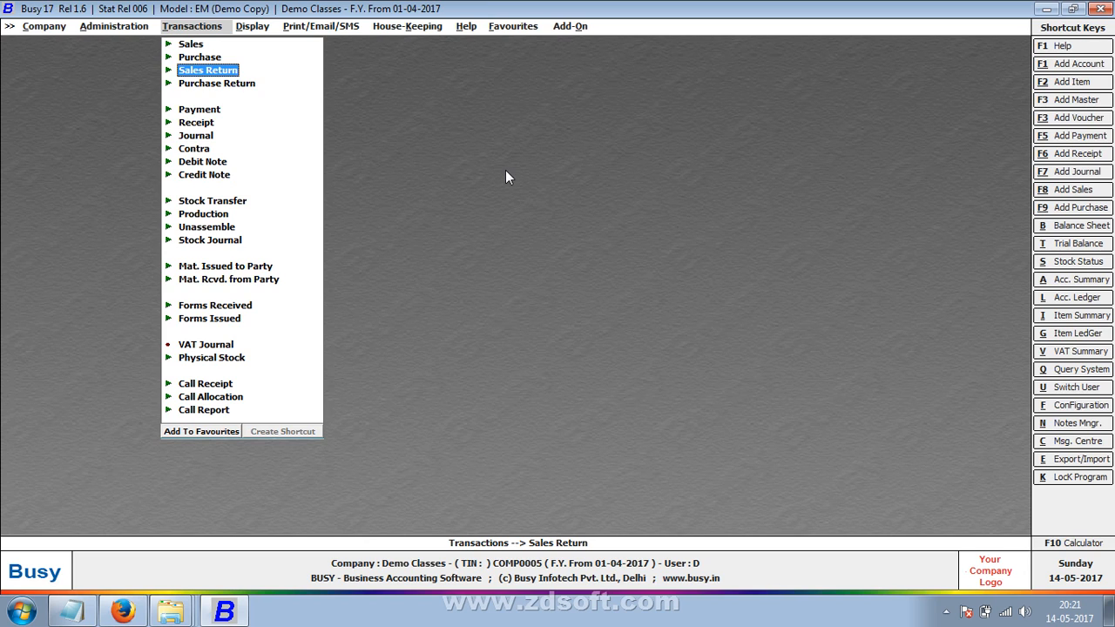
key(Return)
key(Return)
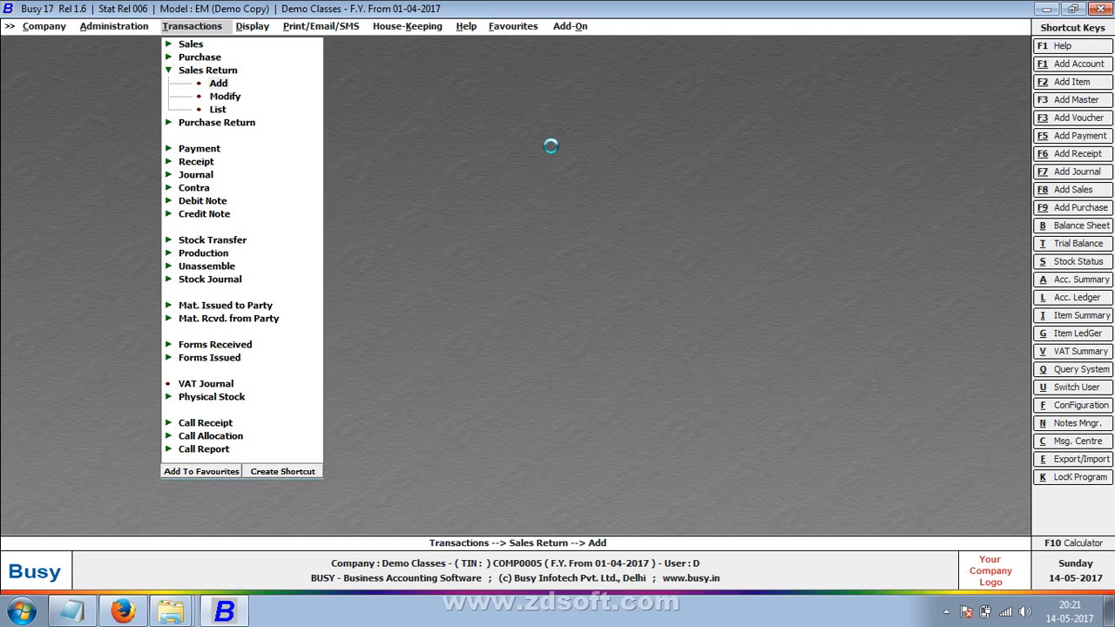
key(Escape)
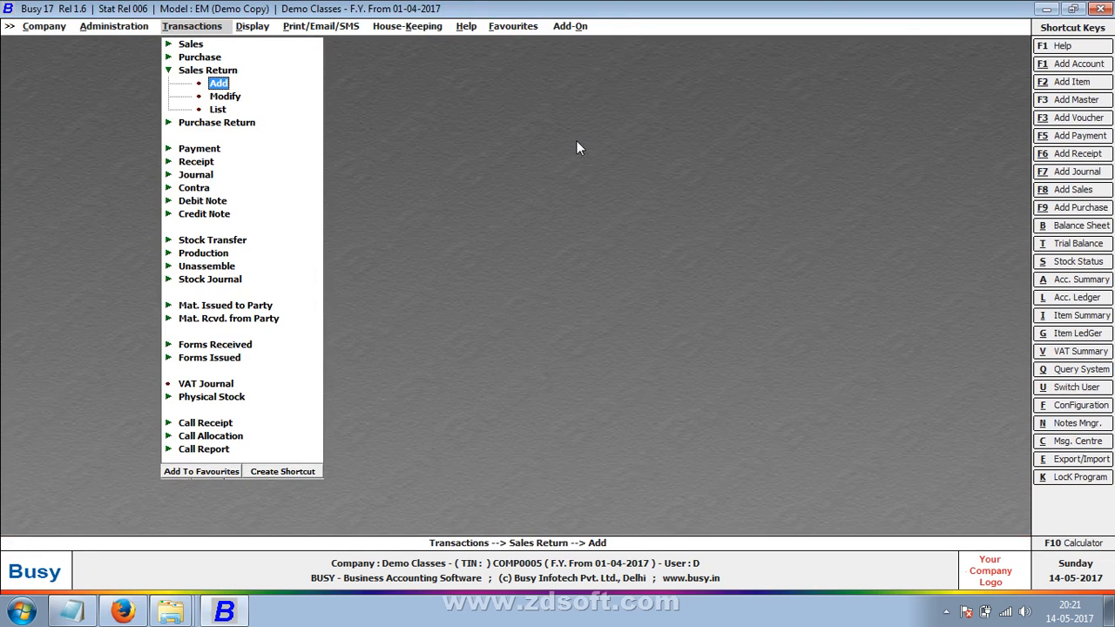
key(Down)
key(Down)
key(Down)
- Preview a new purchase voucher, close it unsaved, and move to Administration > Configuration
key(Up)
key(Up)
key(Up)
key(Up)
key(Up)
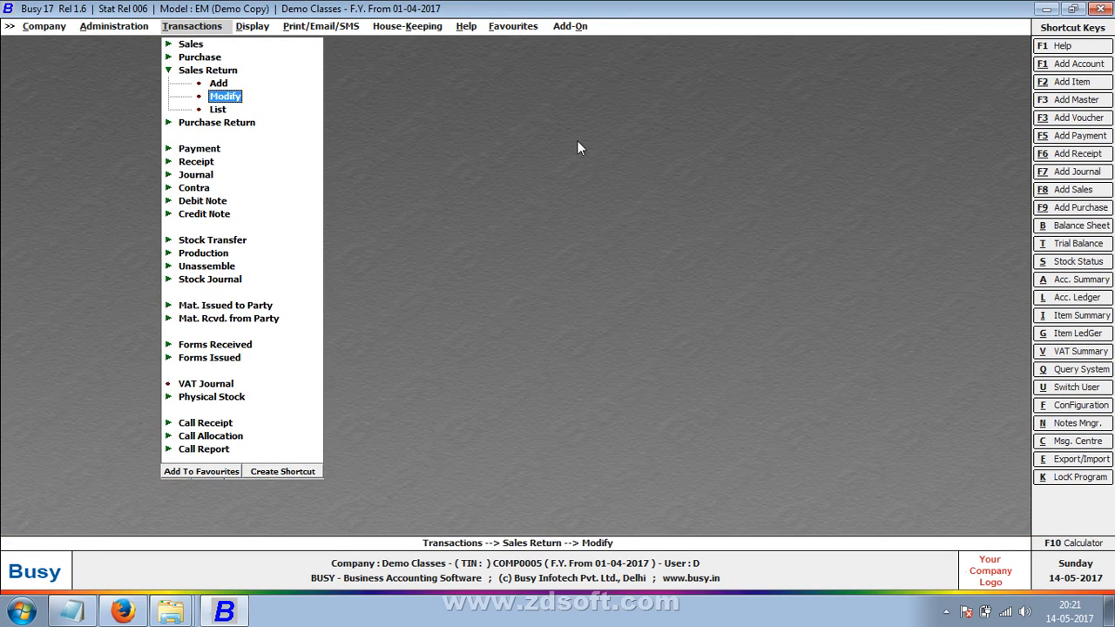
key(Return)
key(Return)
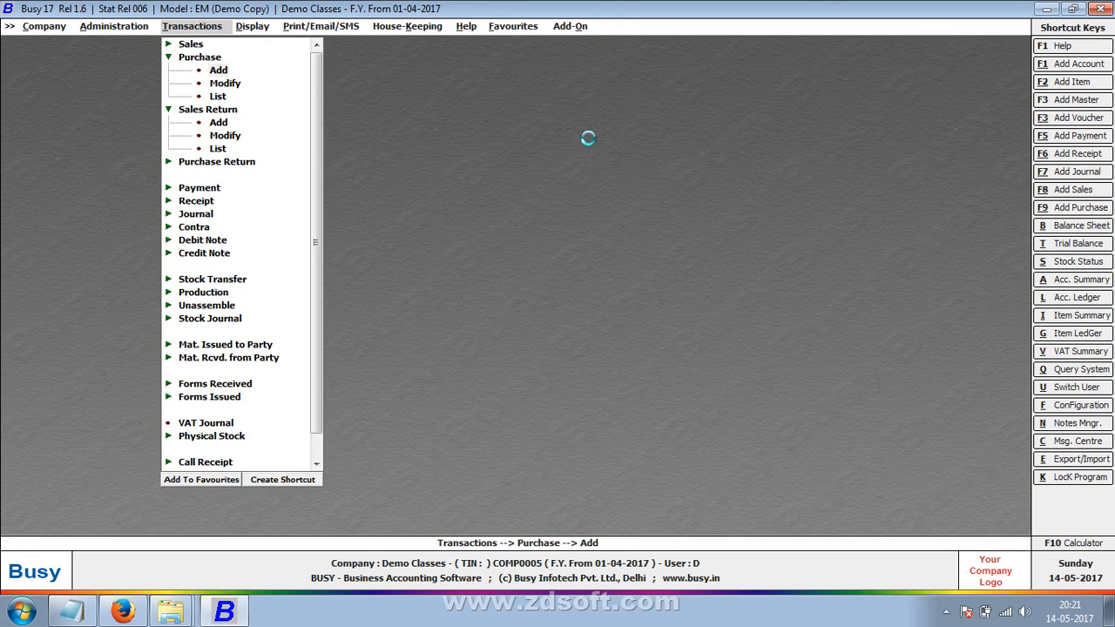
key(Escape)
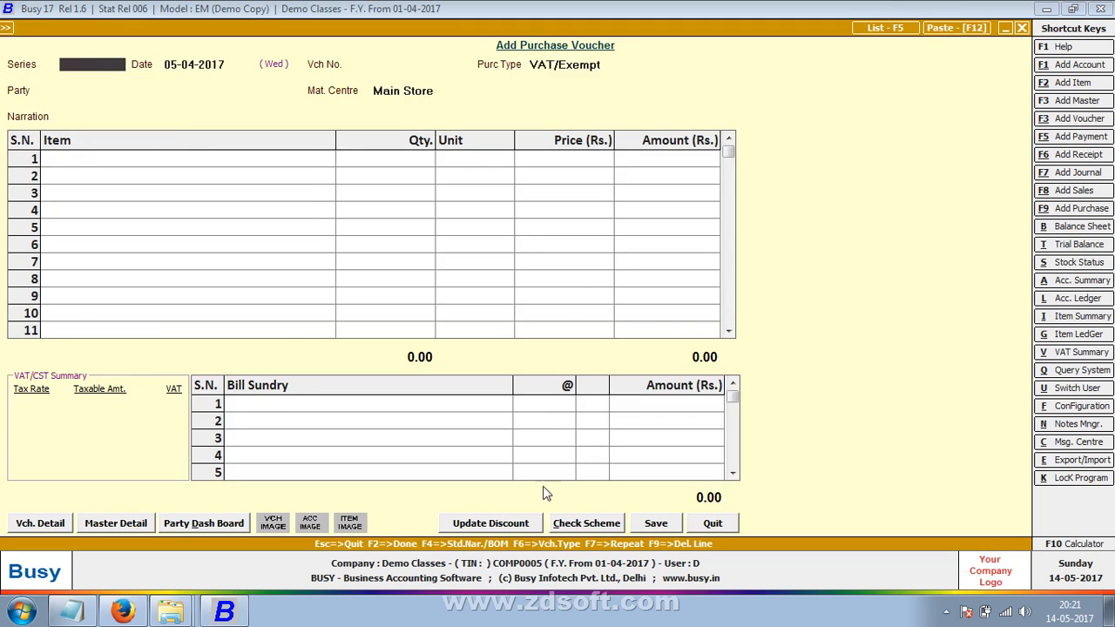
key(Escape)
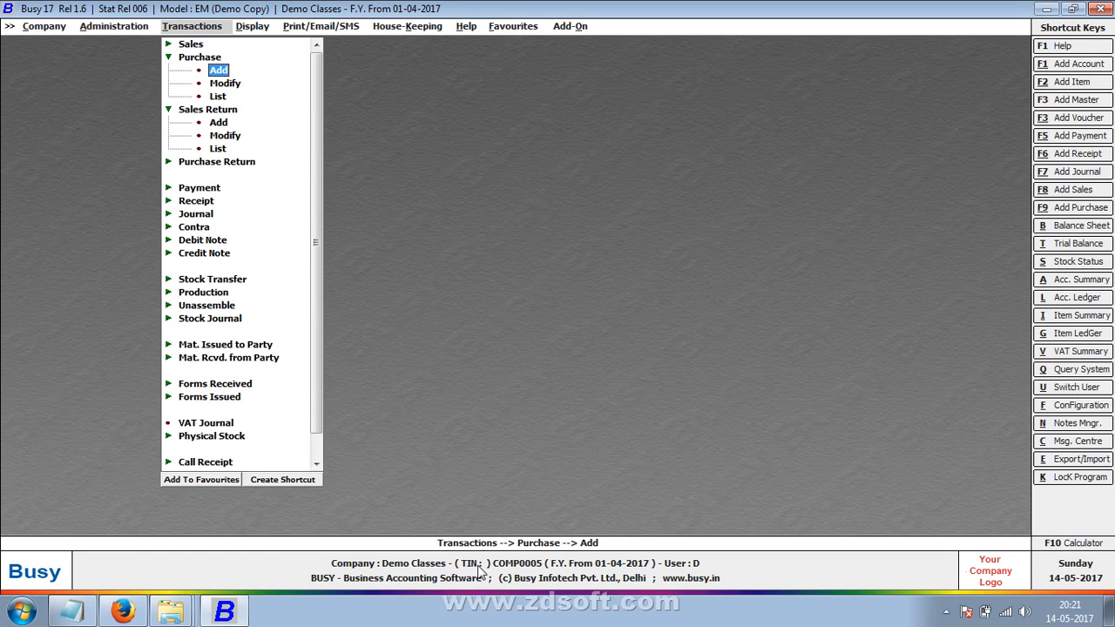
key(Escape)
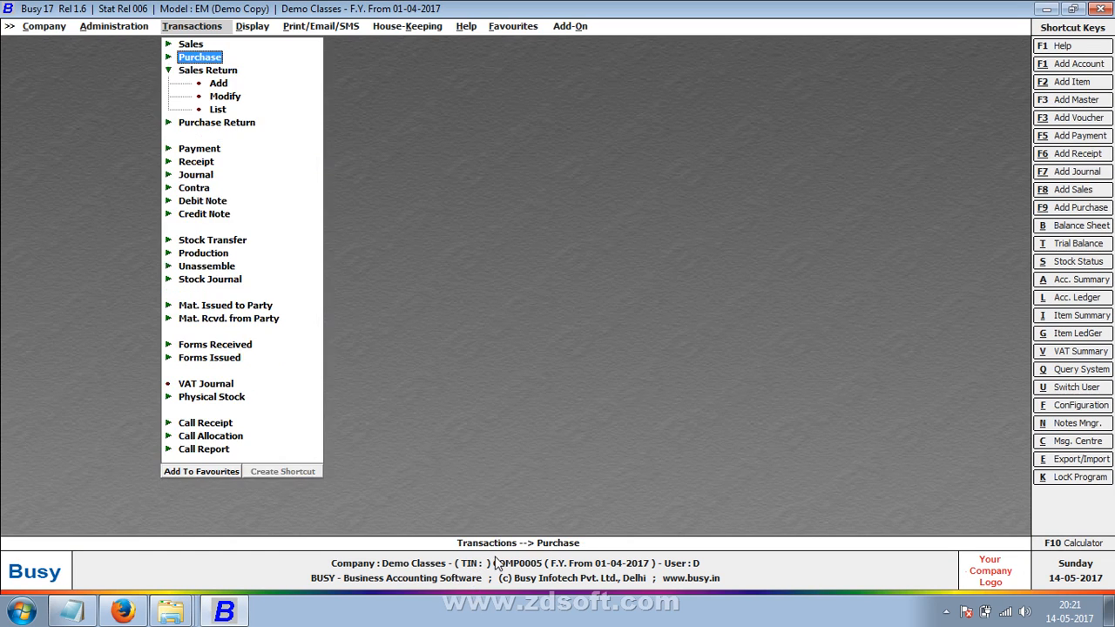
key(Left)
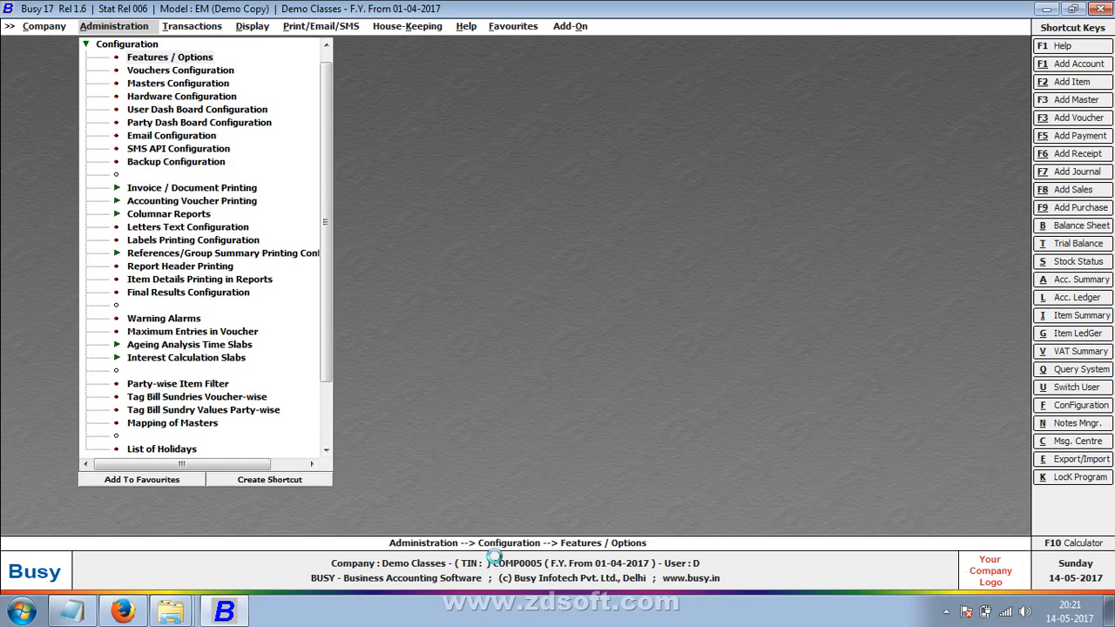
- Open the VAT/GST settings under Features / Options and enter the company's TIN
key(Return)
key(Down)
key(Down)
key(Down)
key(Down)
key(Down)
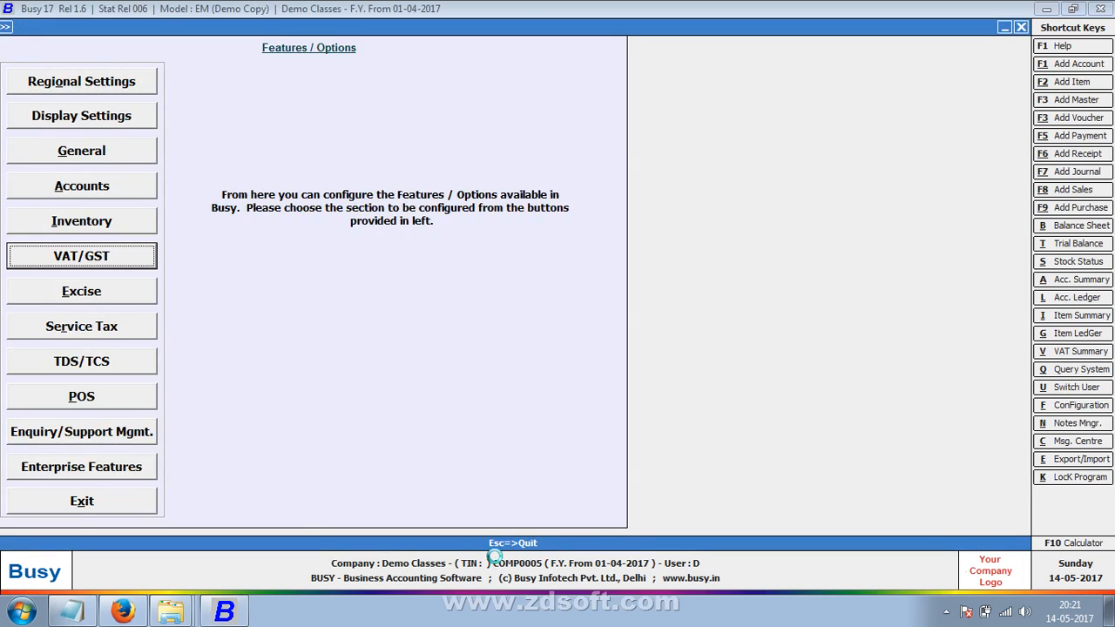
key(Return)
key(Return)
key(Return)
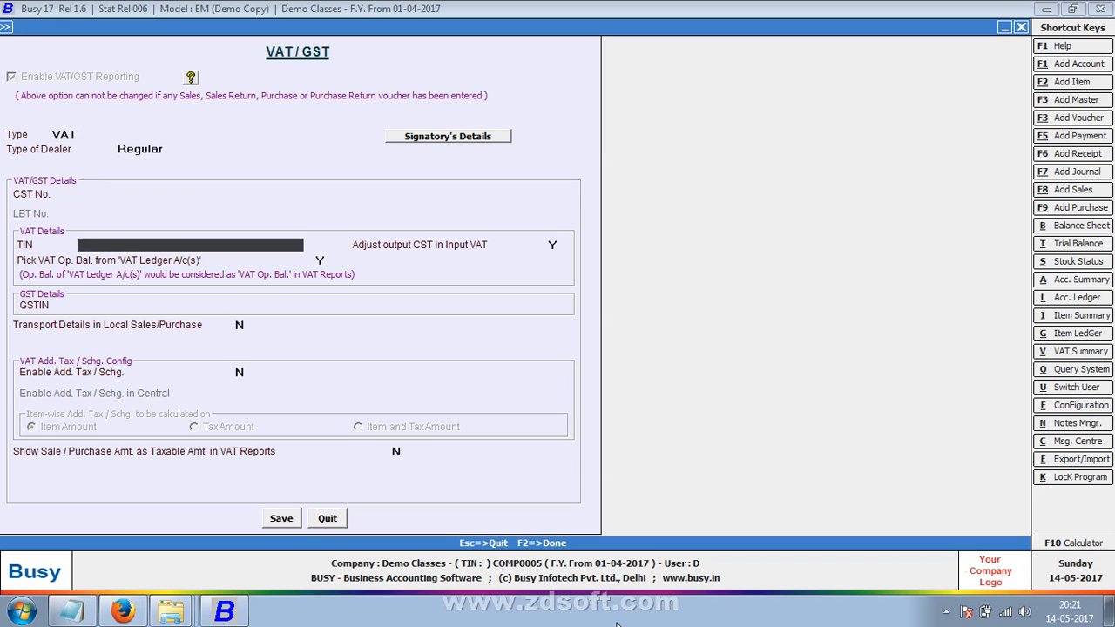
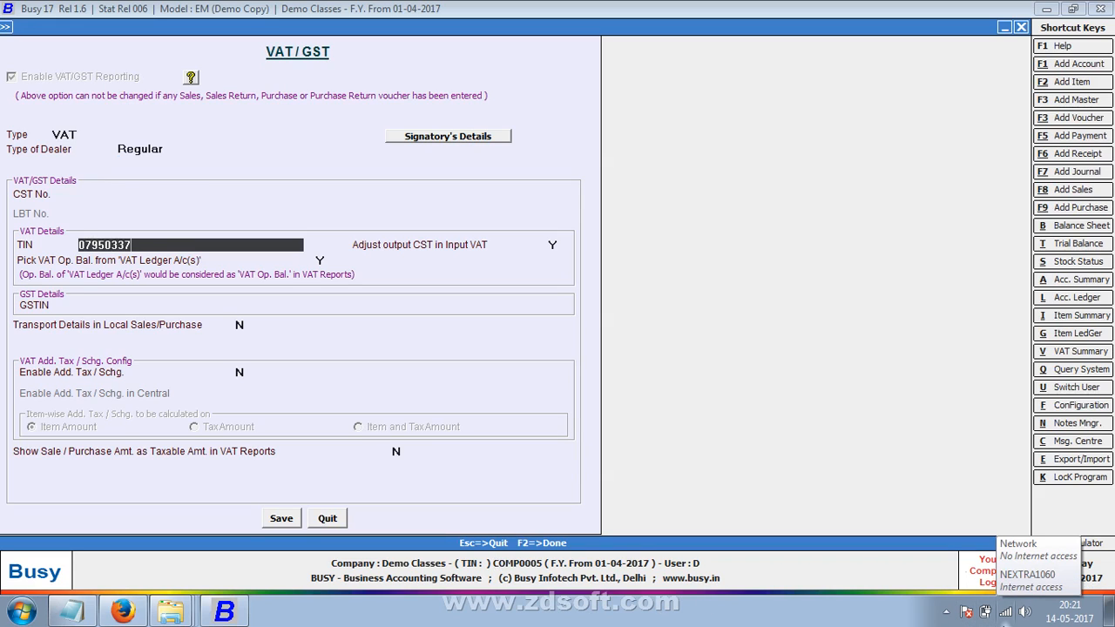
- Enter the matching CST No., save the VAT/GST settings, and close Features / Options
key(Up)
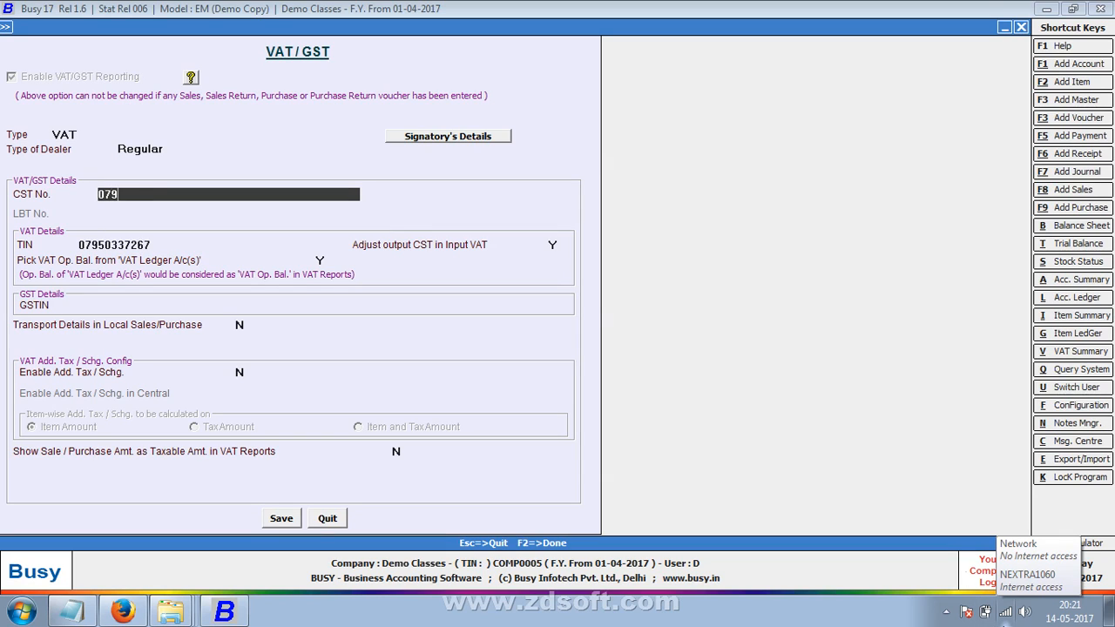
key(Return)
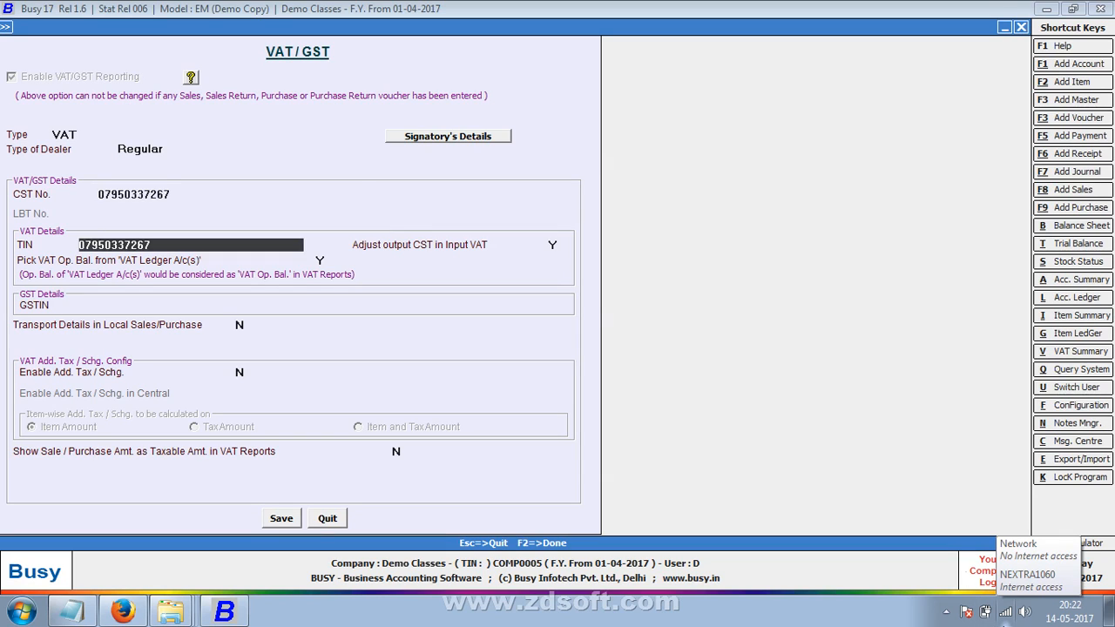
key(Return)
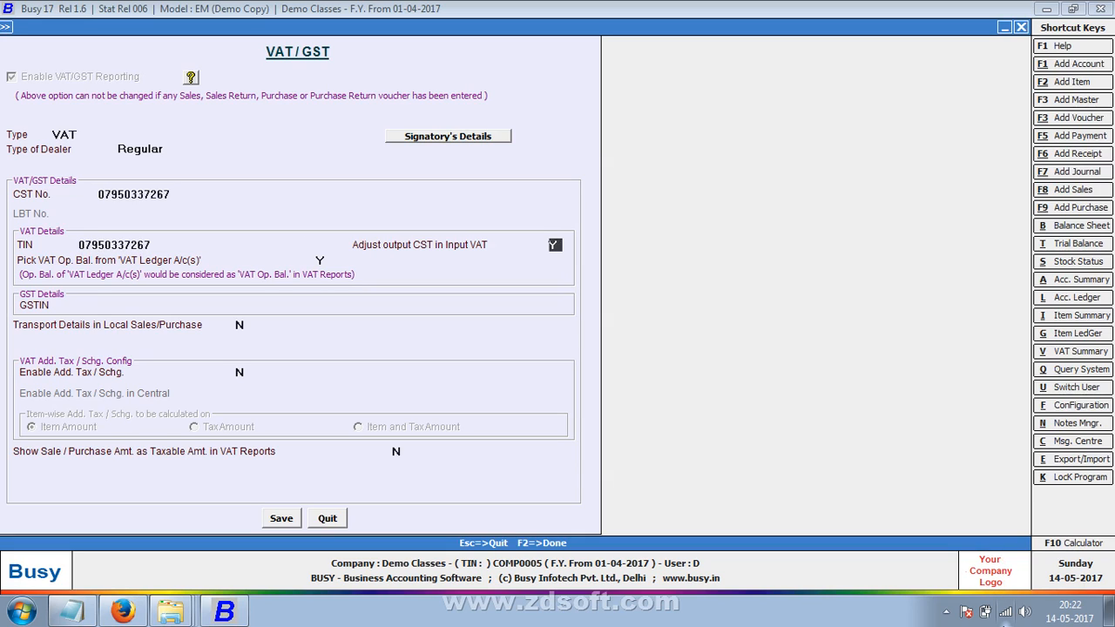
key(F2)
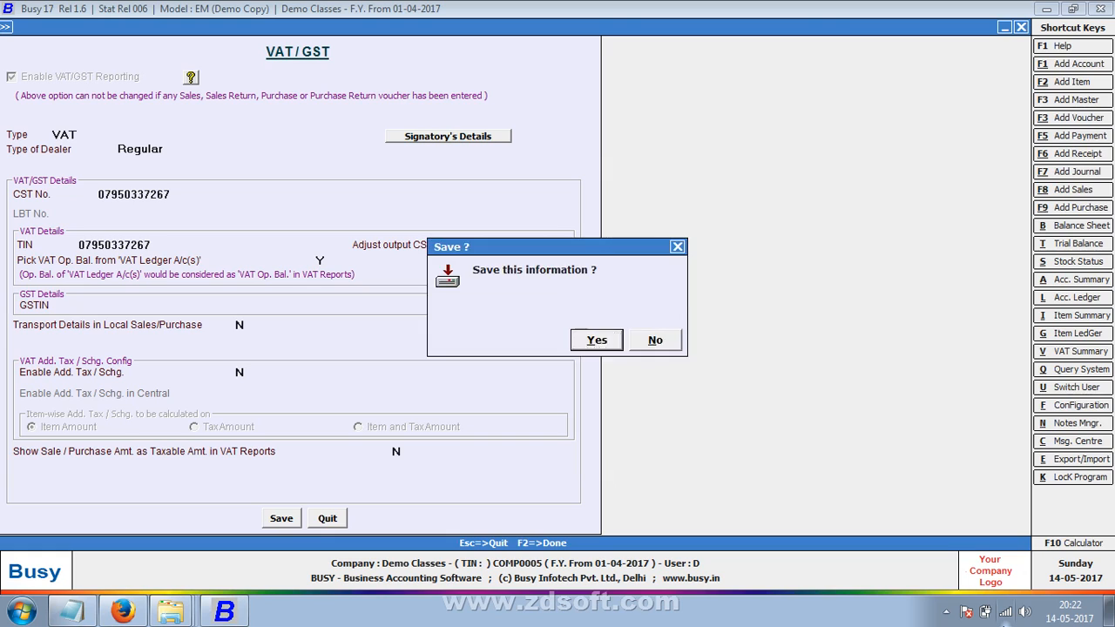
key(Return)
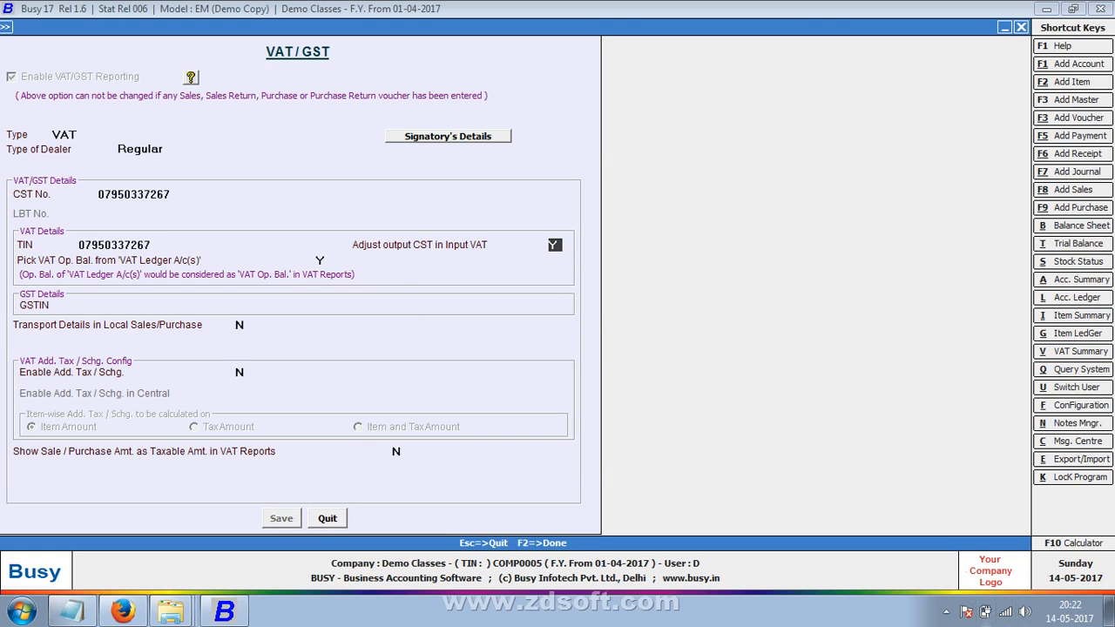
key(Escape)
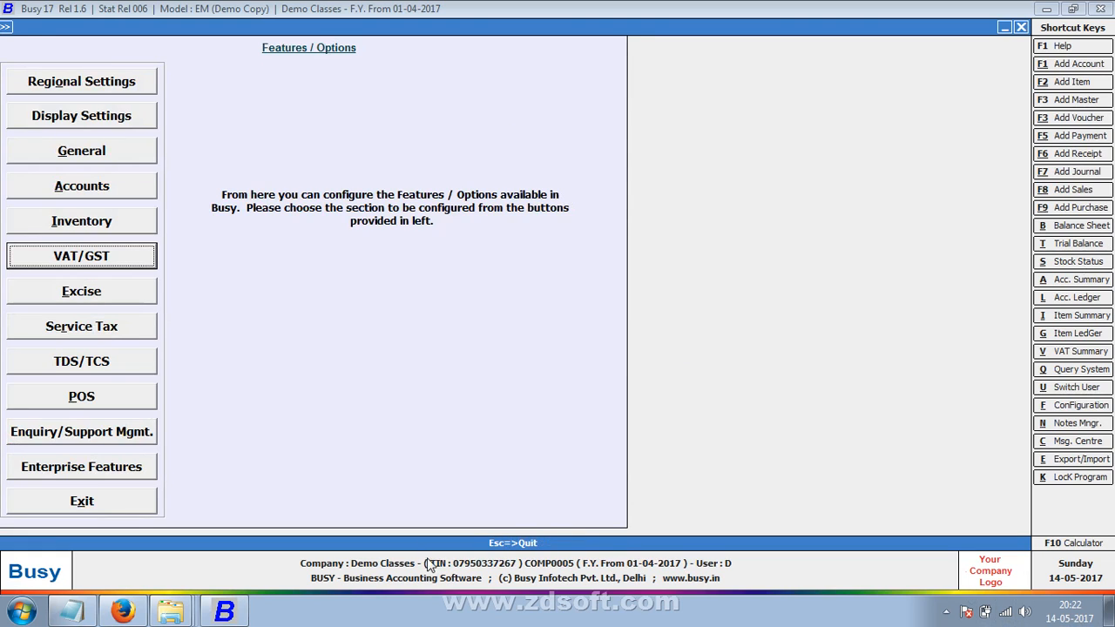
key(Escape)
key(Escape)
- Start a new purchase voucher dated 04-04-2017 with voucher number 45
key(Right)
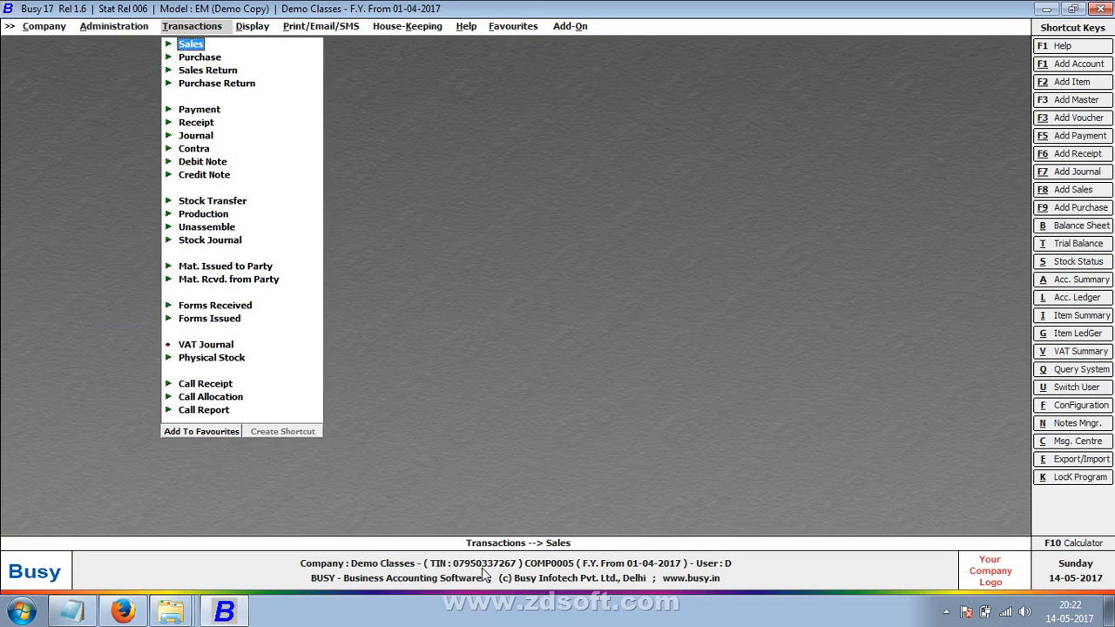
key(Down)
key(Return)
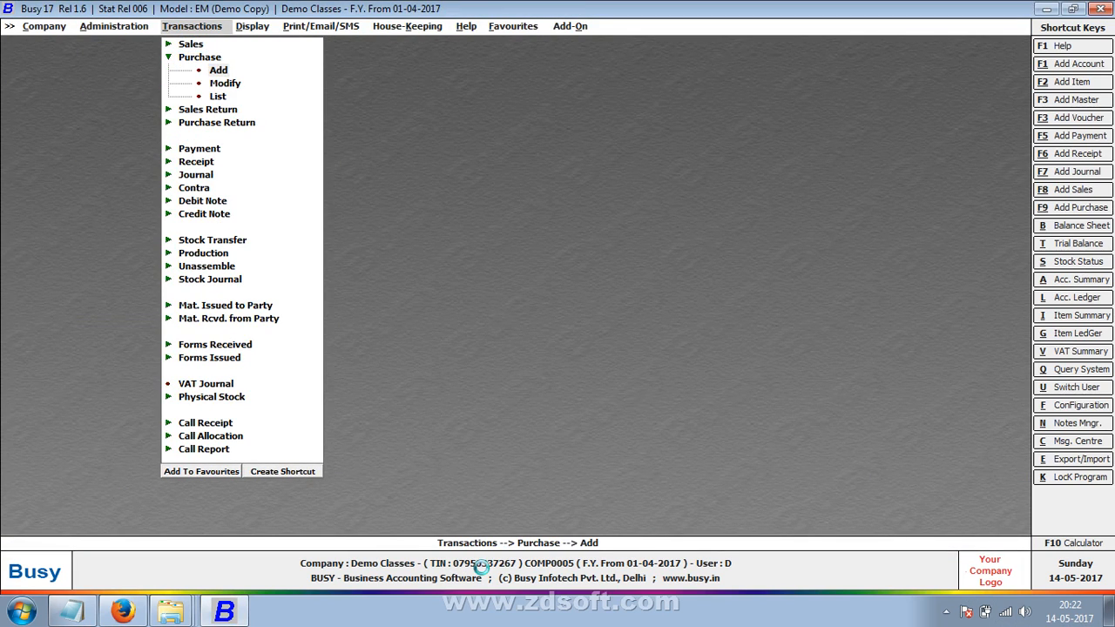
key(Return)
key(Return)
text(4)
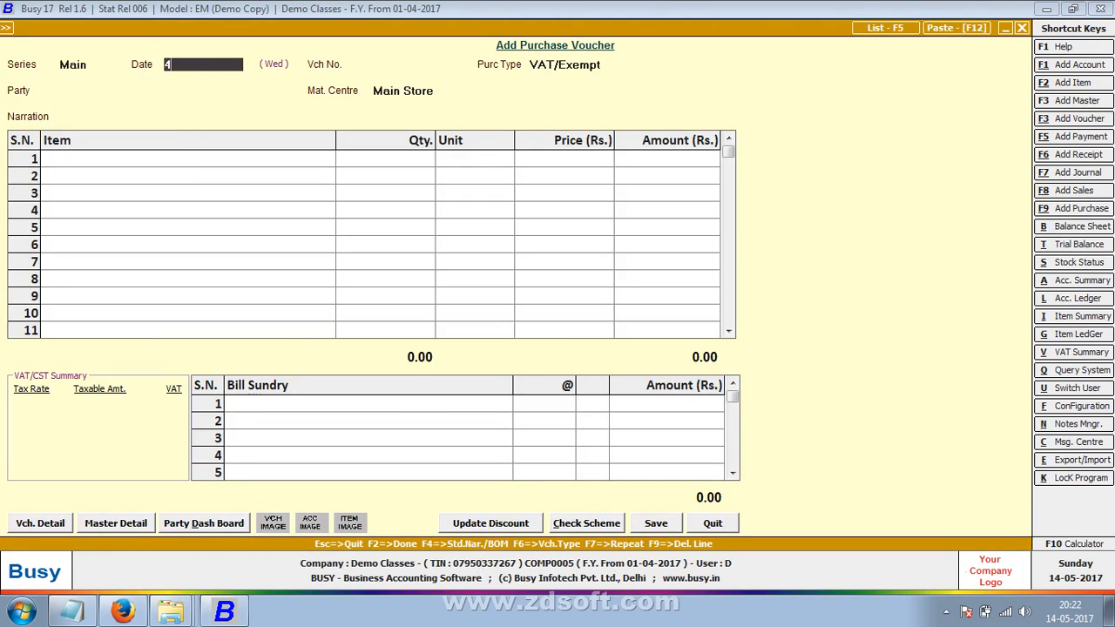
key(Return)
text(45)
key(Return)
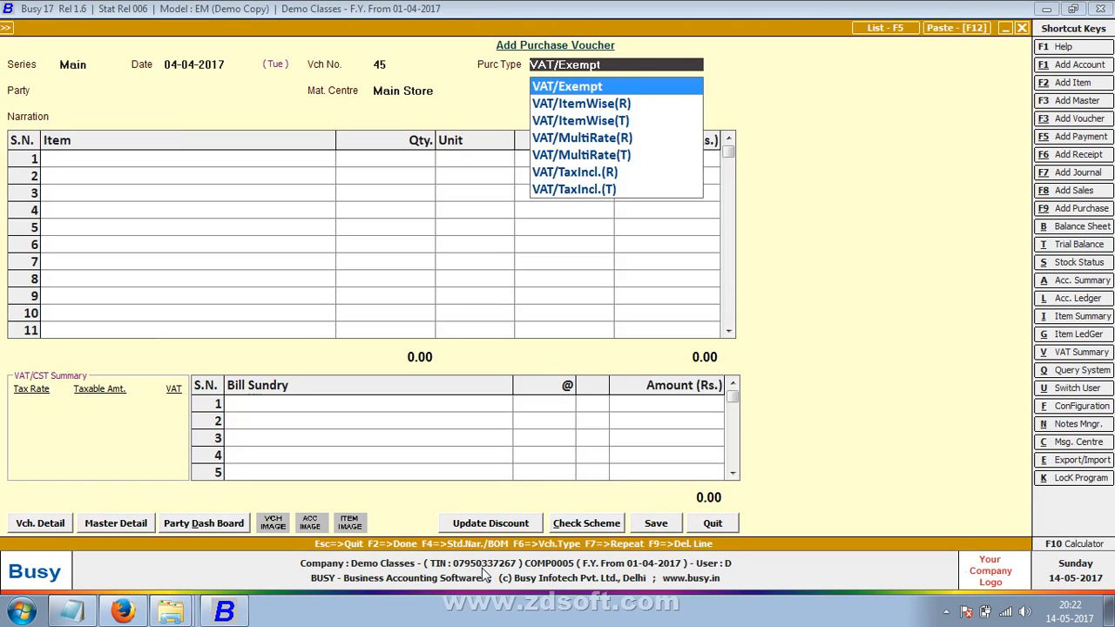
- Set the purchase type to C/C-Form and begin creating a new party account
text(c)
key(Return)
key(Escape)
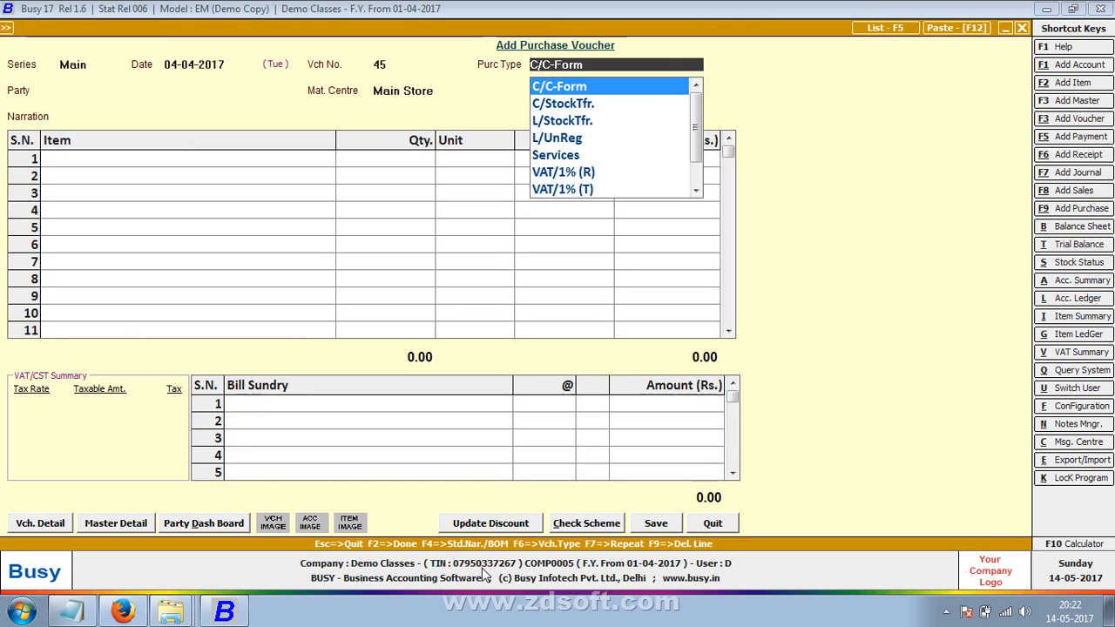
key(Return)
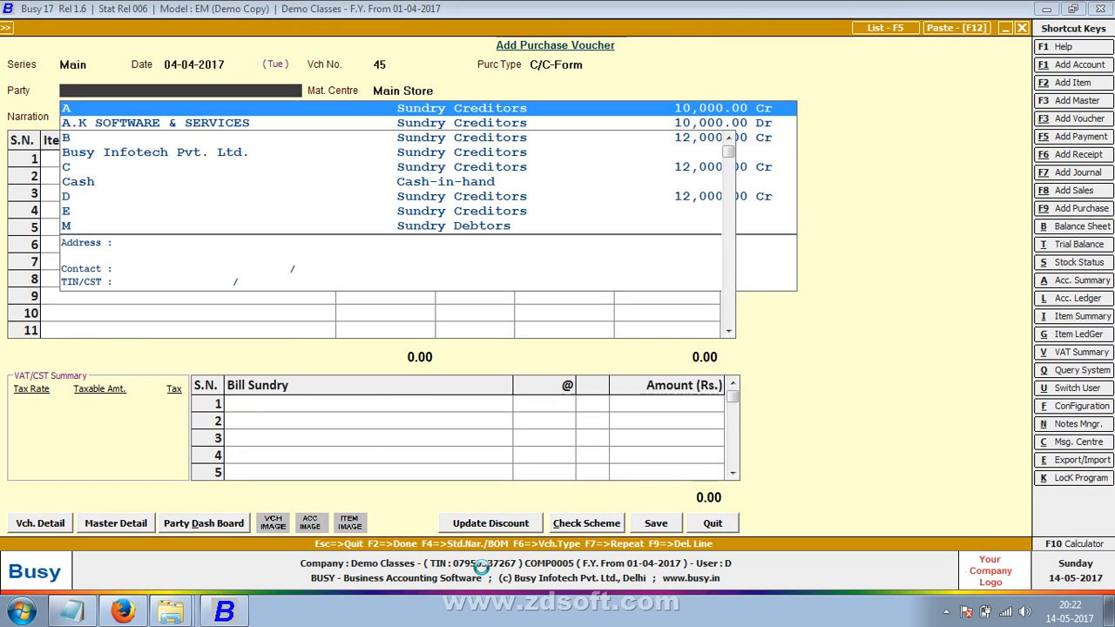
key(F3)
- Name the new account Shiv Kirpa Traders under Sundry Creditors, without bill-by-bill balancing
text(shiv k)
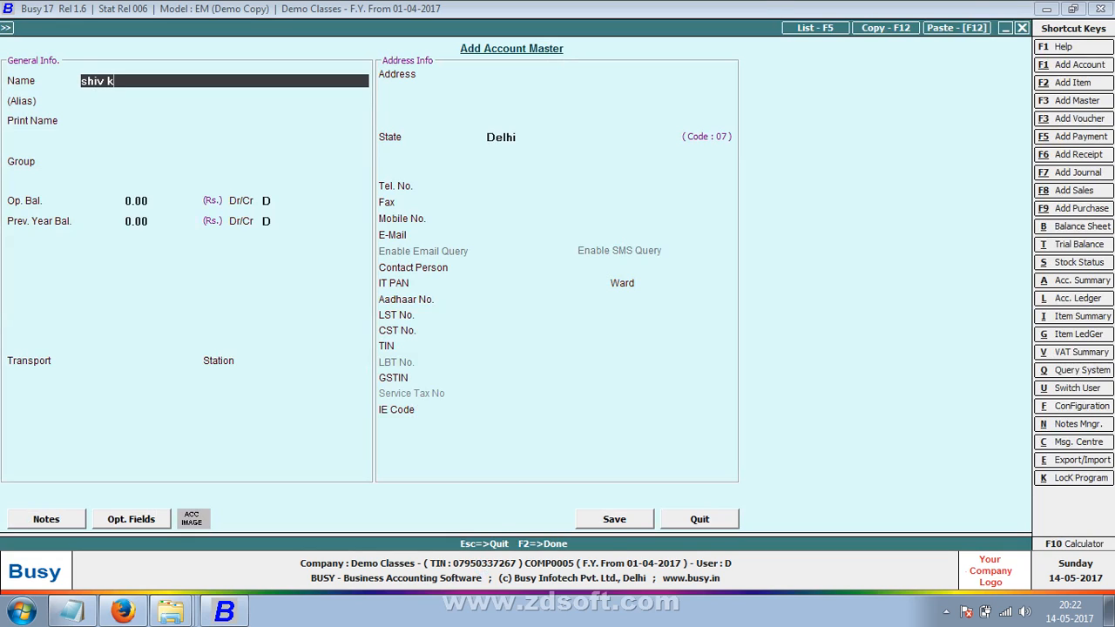
text(irpa traders)
key(Return)
key(Return)
key(Return)
text(sun)
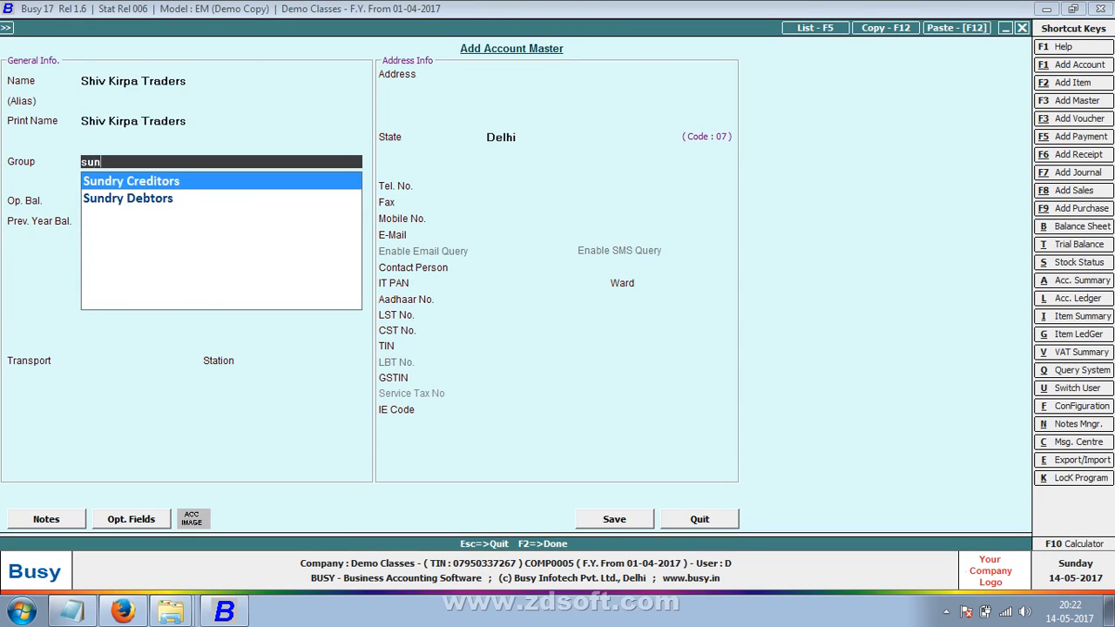
key(Return)
key(Return)
key(Return)
key(Return)
key(Return)
text(n)
key(Return)
key(Return)
key(Return)
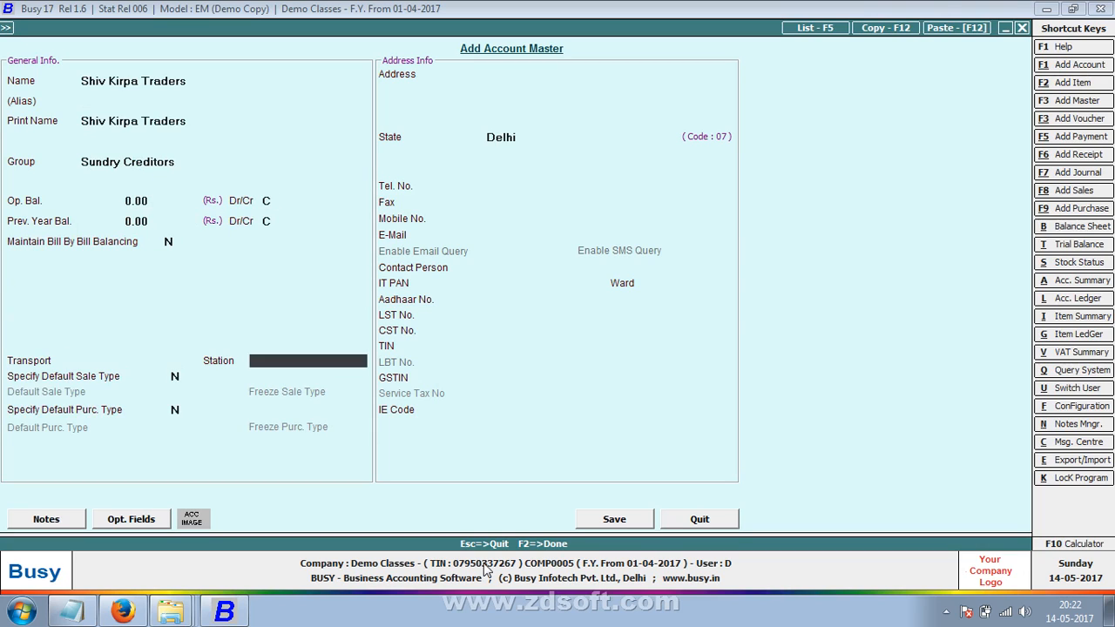
key(Up)
key(Up)
- Give the account the address Jaipur and the state Madhya Pradesh
key(Return)
key(Return)
key(Return)
key(Return)
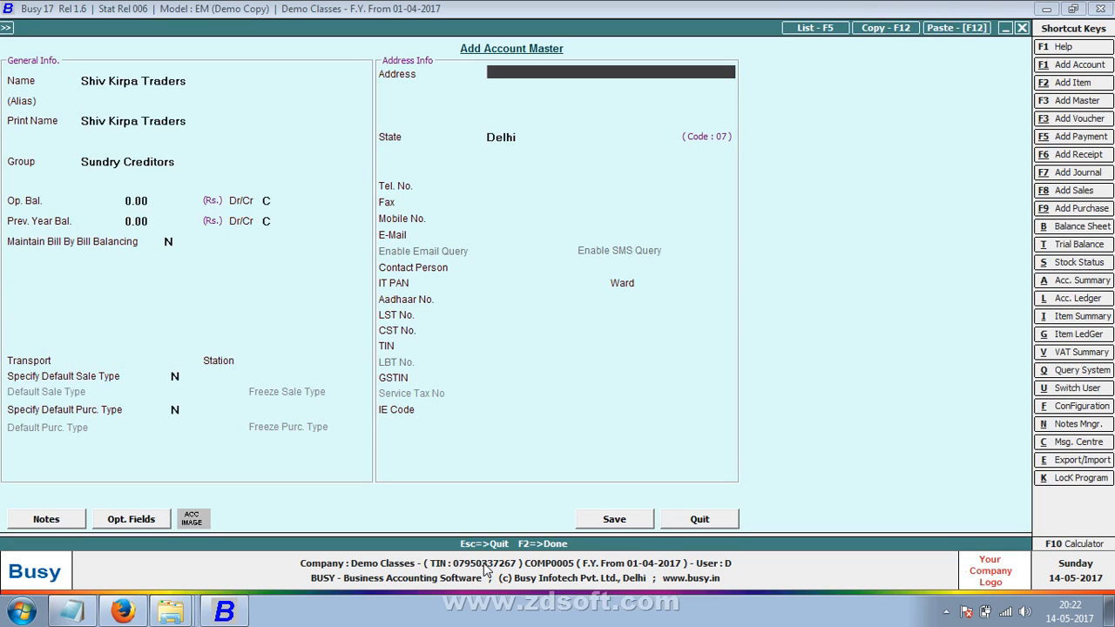
text(ic)
key(BackSpace)
key(BackSpace)
text(jaipur)
key(Return)
key(Return)
key(Return)
key(Return)
text(mad)
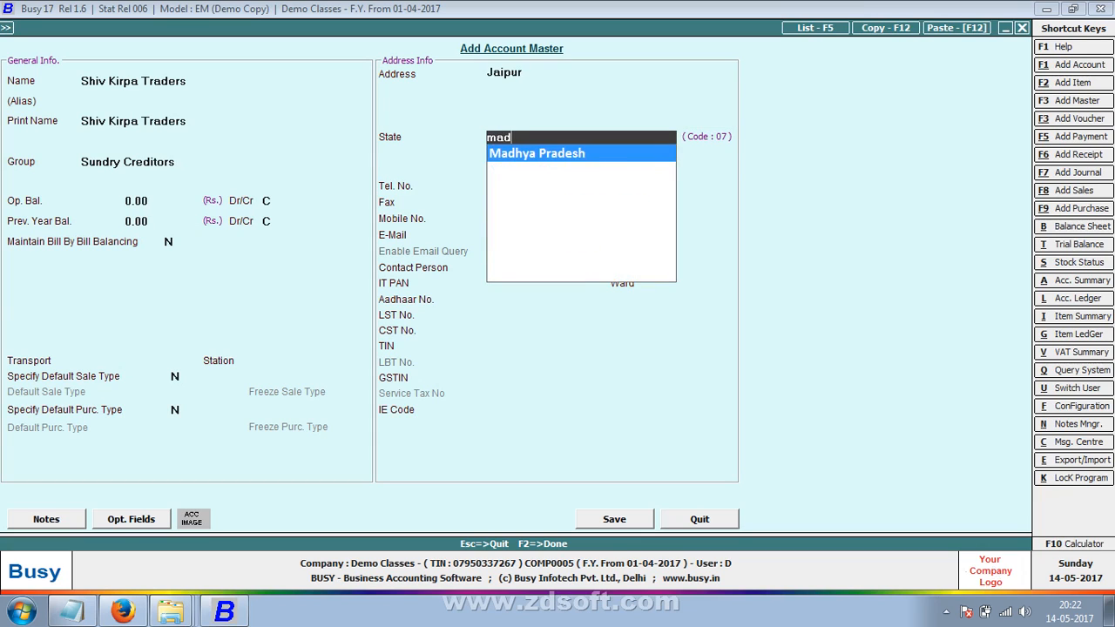
key(Return)
key(Return)
key(Return)
key(Return)
key(Return)
key(Return)
key(Return)
key(Return)
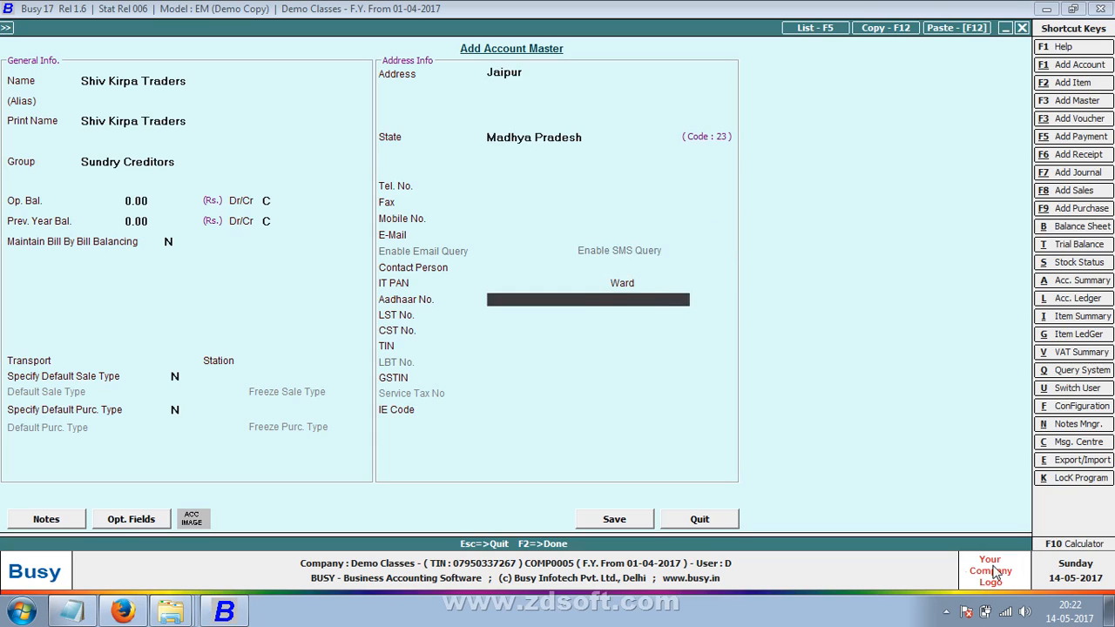
key(Return)
key(Return)
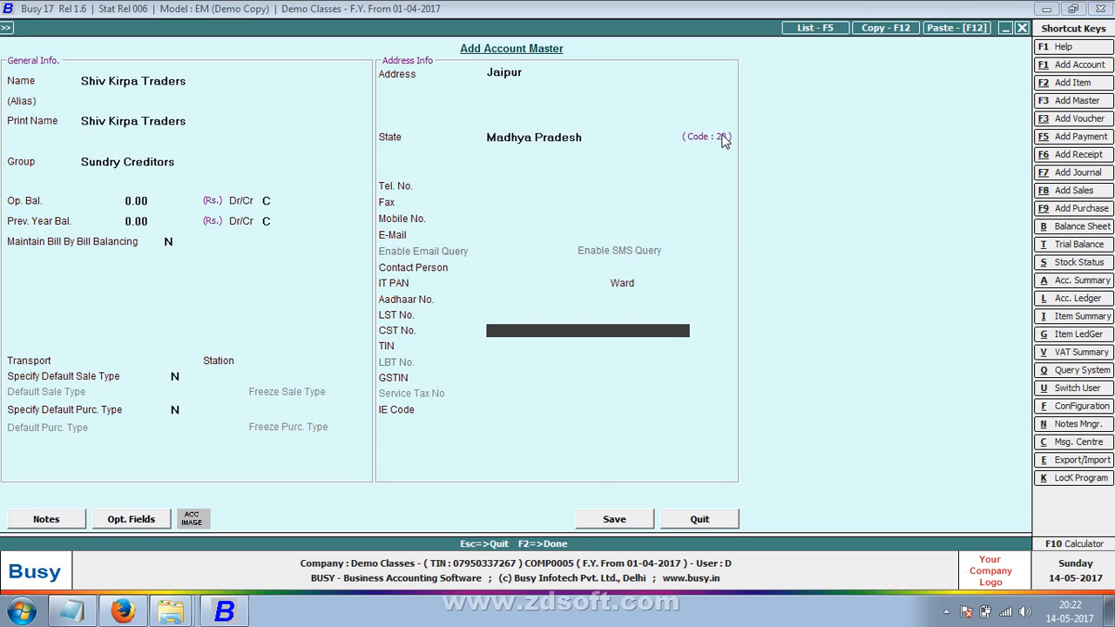
- Enter the party's CST No. and TIN, correct the TIN, and save the account with a contact
text(23123456789)
key(Return)
text(231)
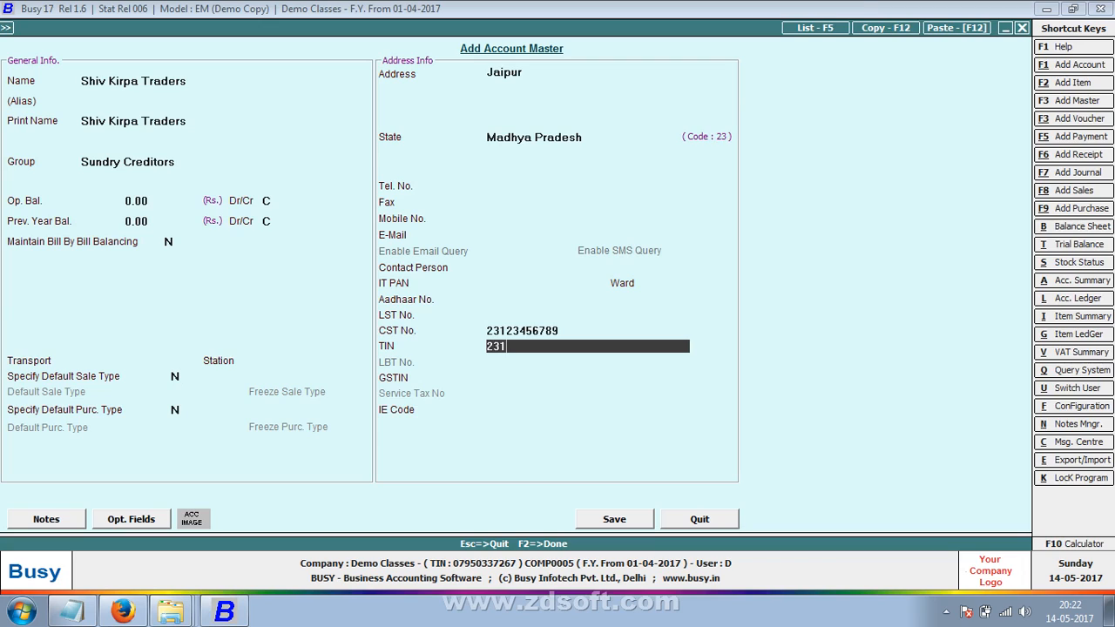
text(3)
text(456789)
key(Return)
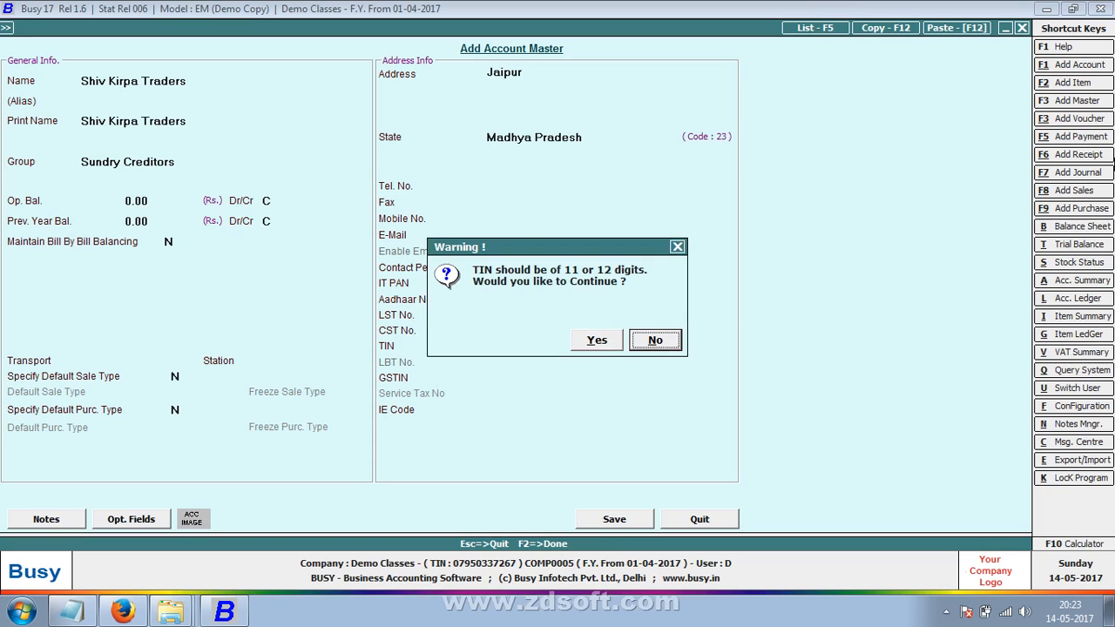
key(Left)
key(Return)
key(Up)
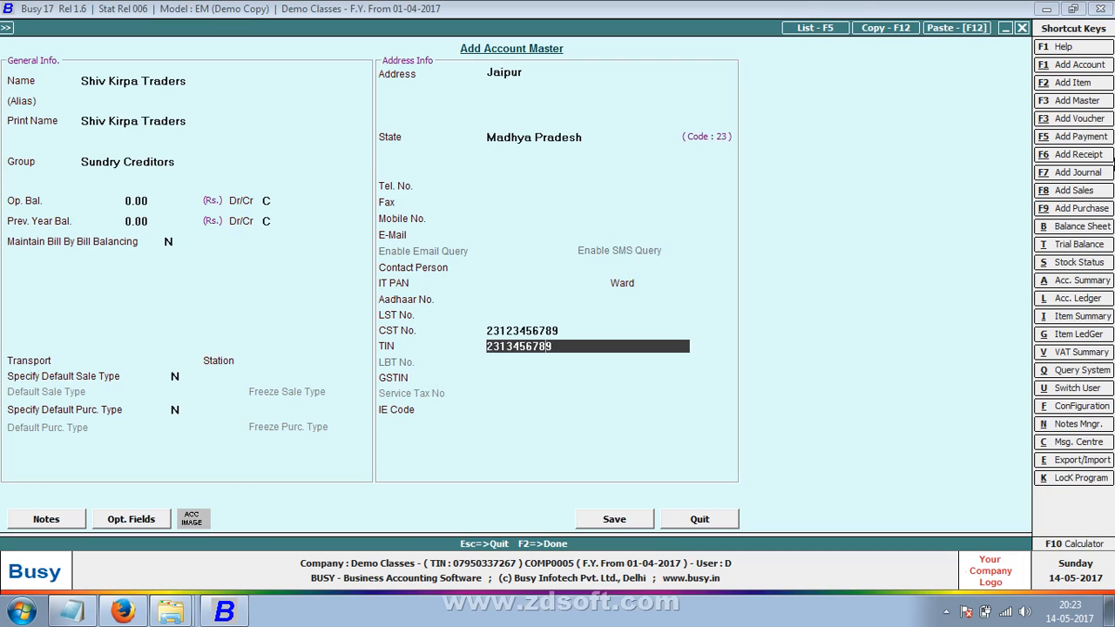
text(2)
key(Return)
key(Return)
key(Return)
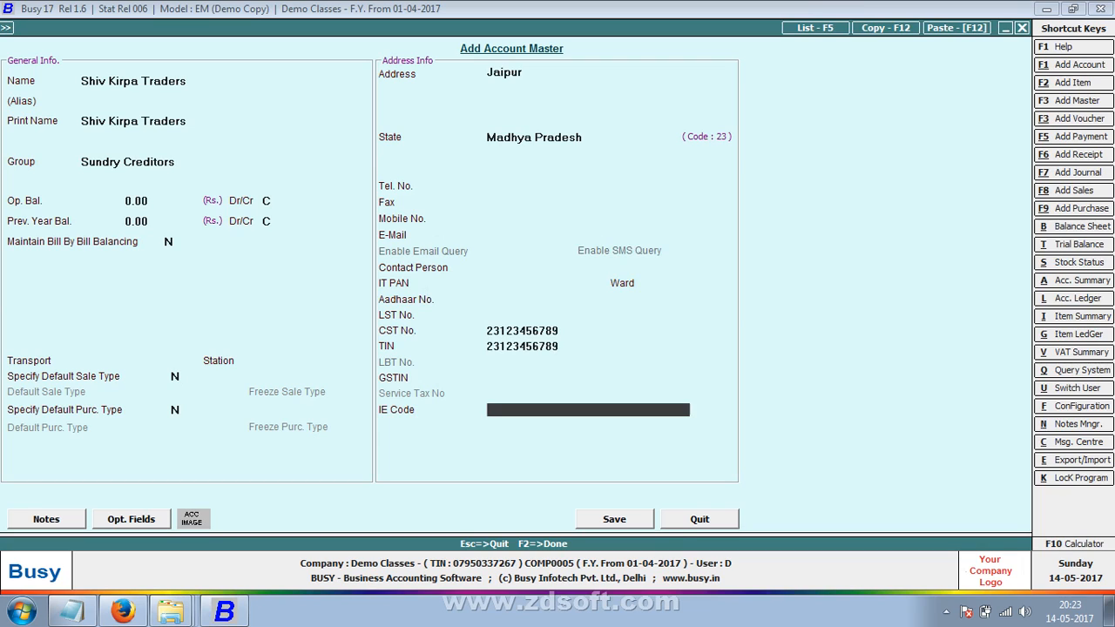
key(Return)
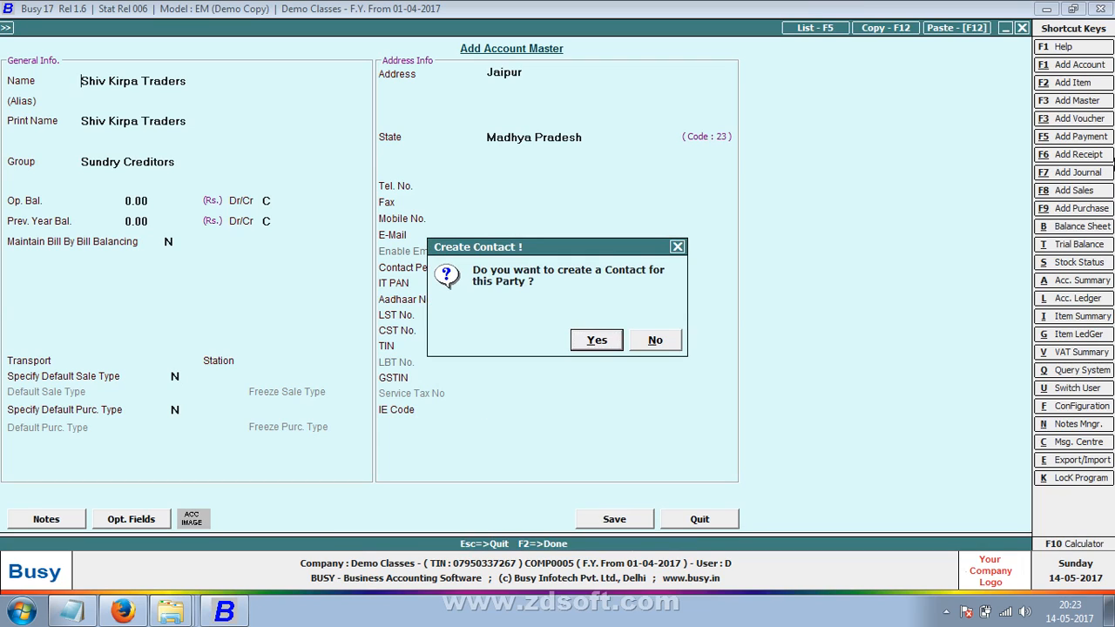
key(Return)
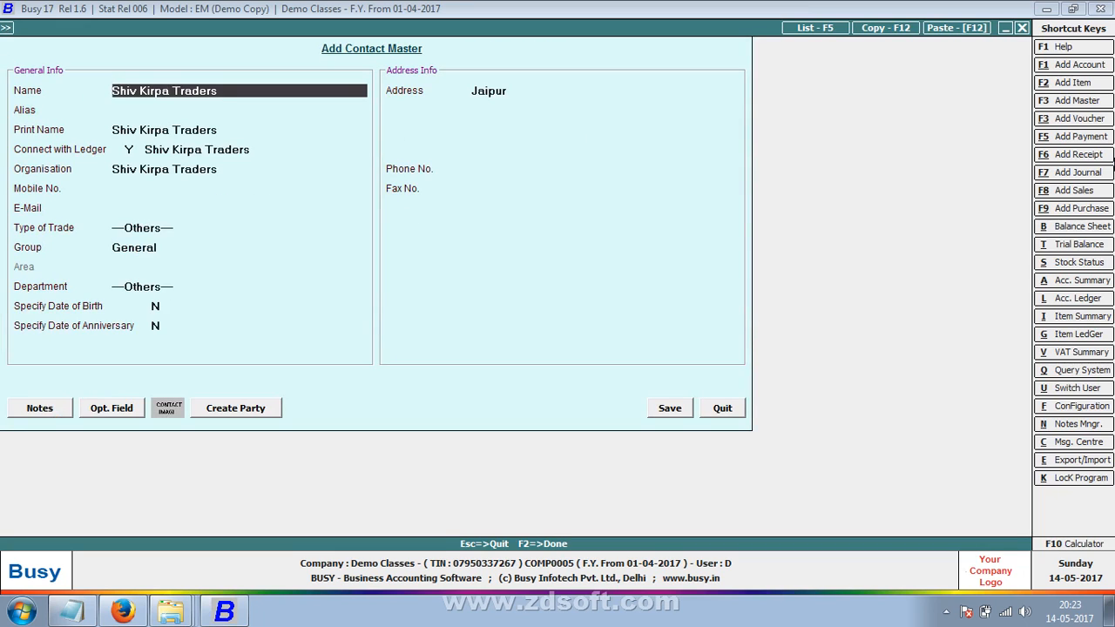
- Return to the voucher and record transporter Vijay Laxmi Trp, its GR/RR number, and station Jaipur
click(723, 408)
key(Return)
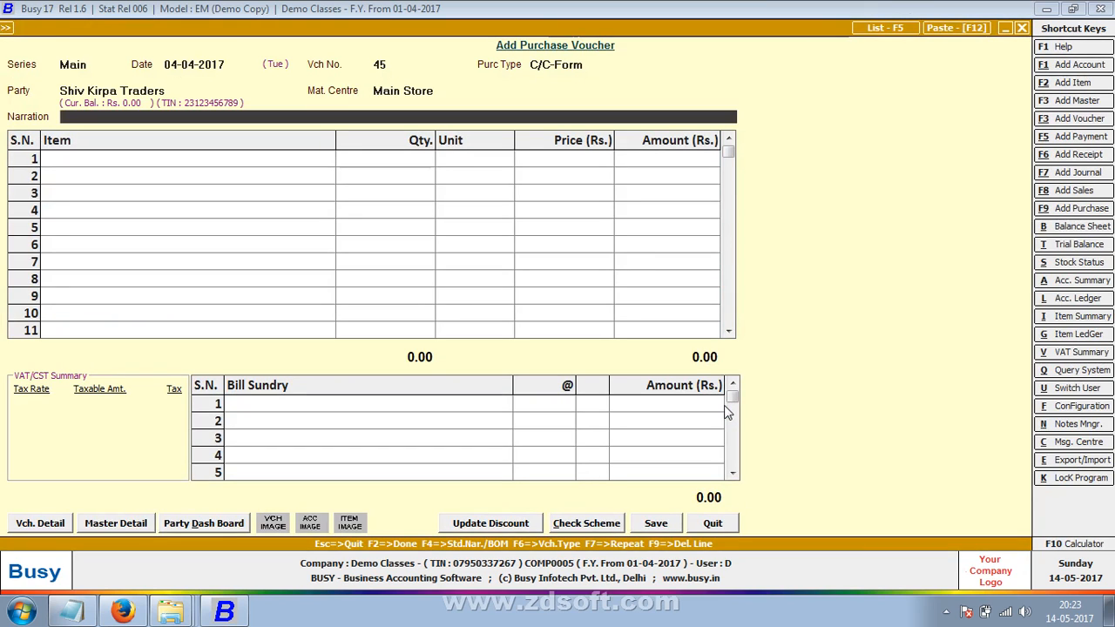
key(Return)
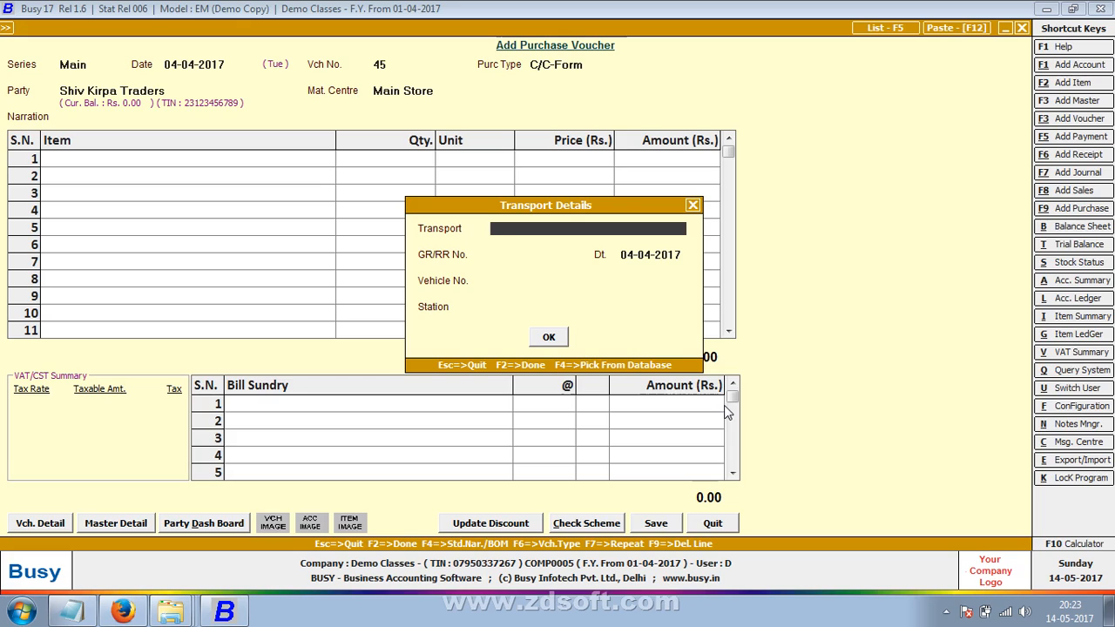
text(vijay laxmi trp)
key(Return)
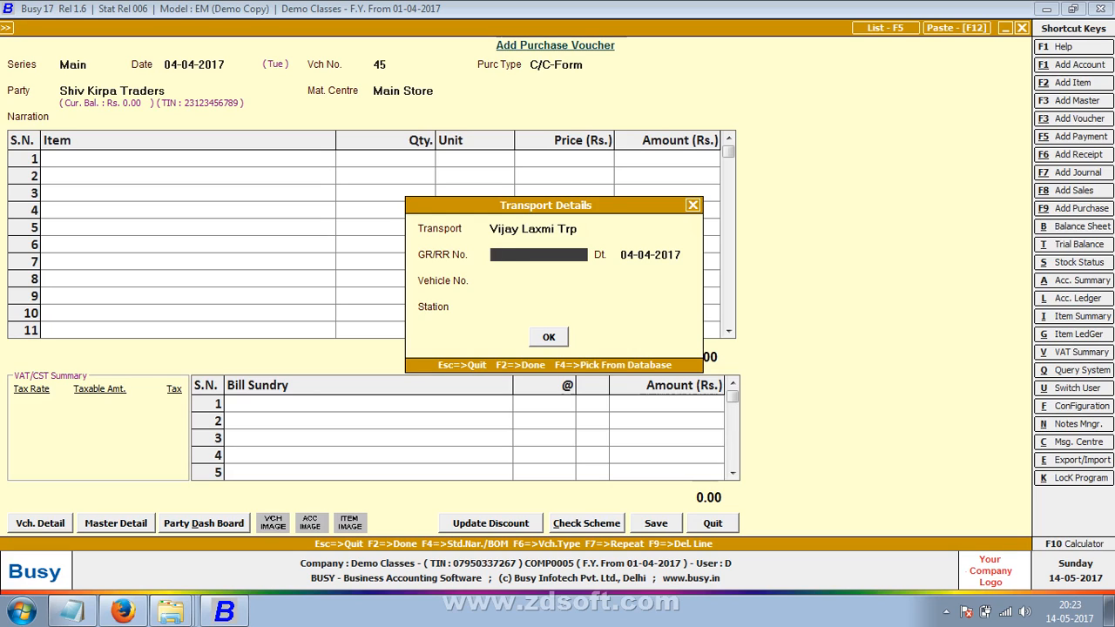
text(145478)
key(Return)
key(Return)
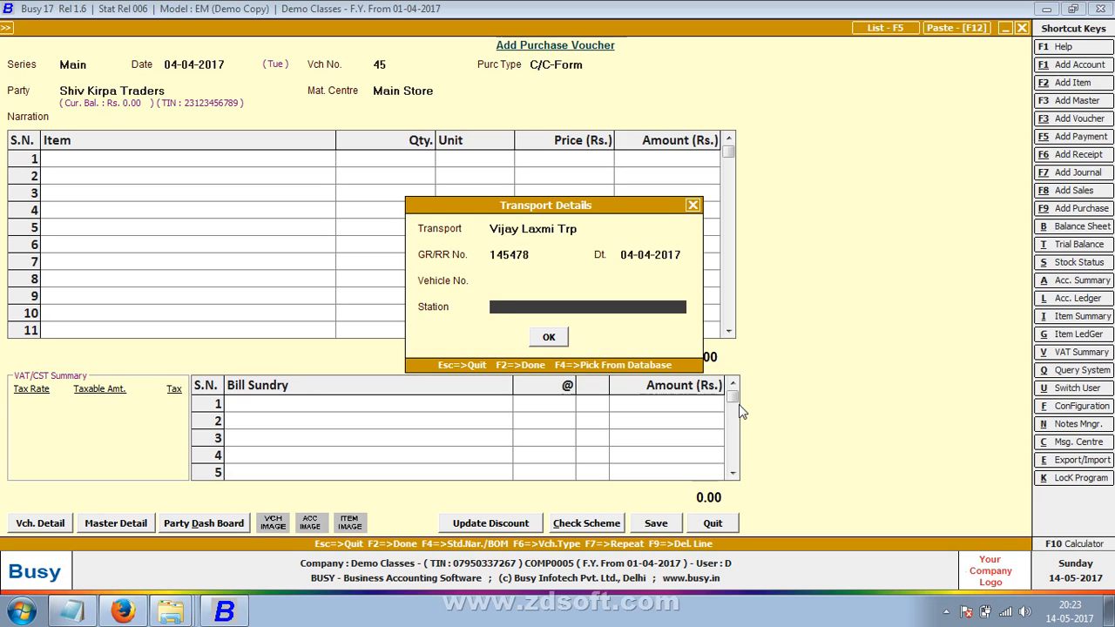
text(japi)
key(BackSpace)
key(BackSpace)
key(BackSpace)
text(aipur)
key(Return)
- Confirm the transport details and add Copy -4: 1,000 Pcs at 40.00
key(Return)
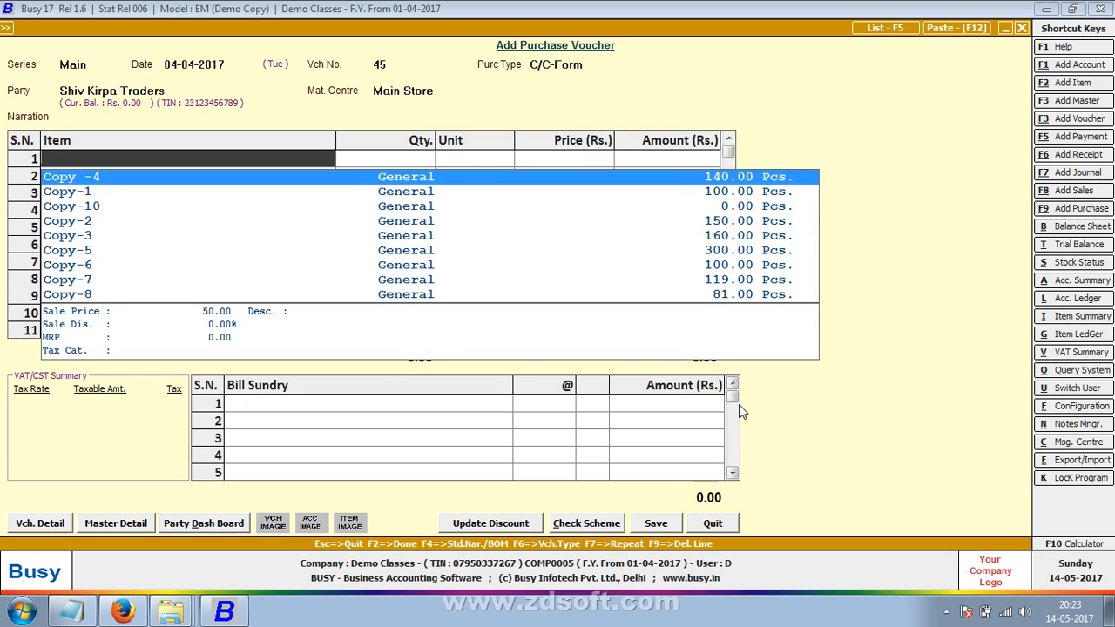
key(Return)
text(1000)
key(Return)
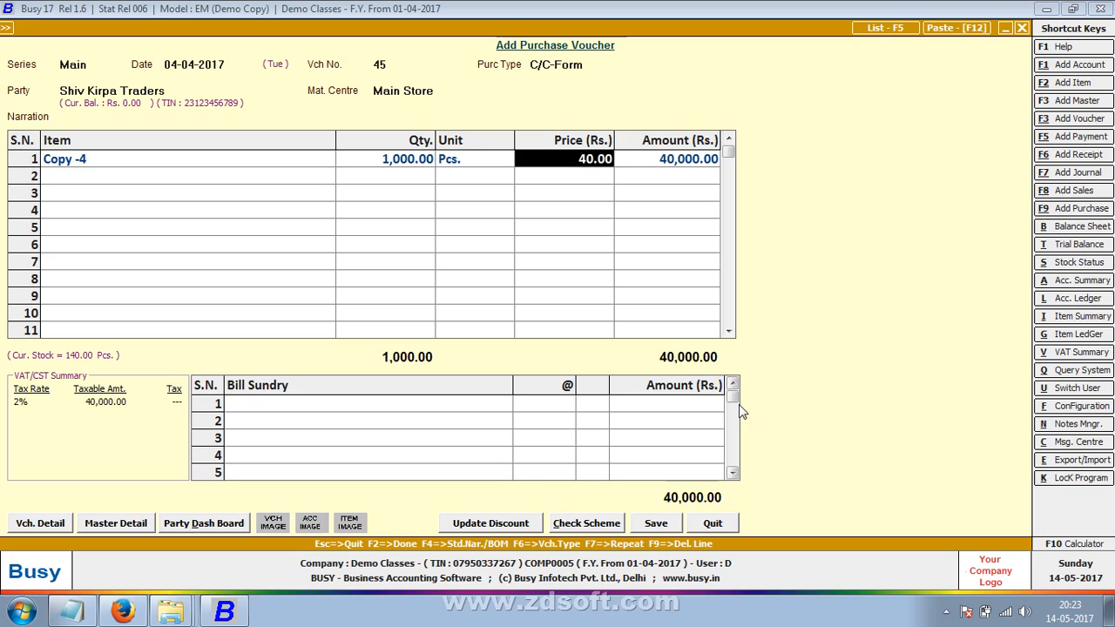
- Add 2% Central Sales Tax (800.00) as a bill sundry and open the C/C-Form purchase type master for editing
key(Tab)
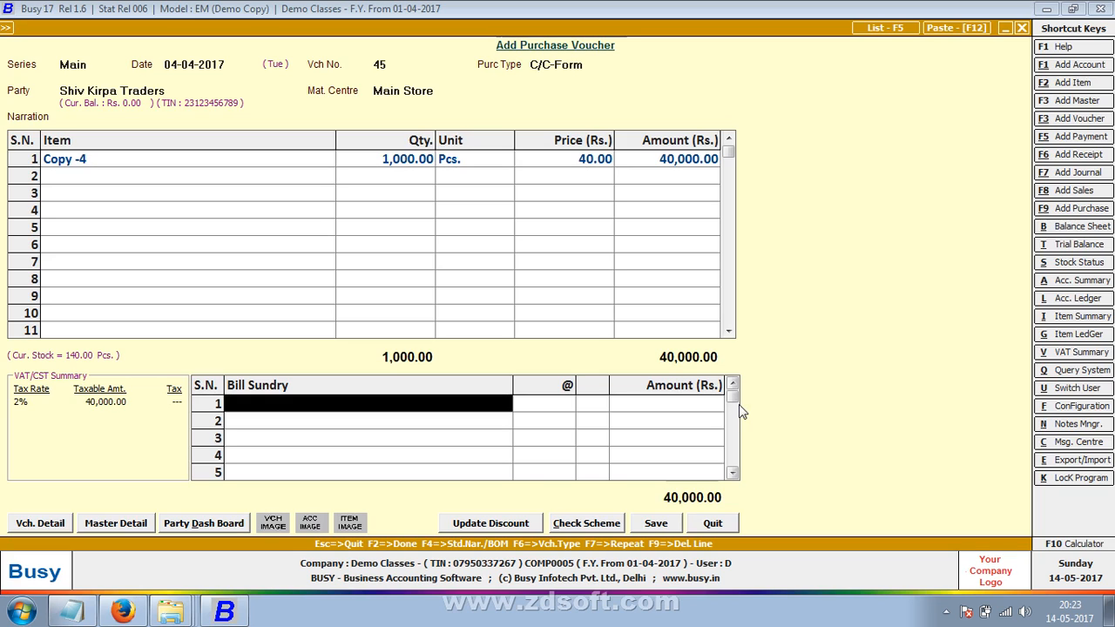
key(Return)
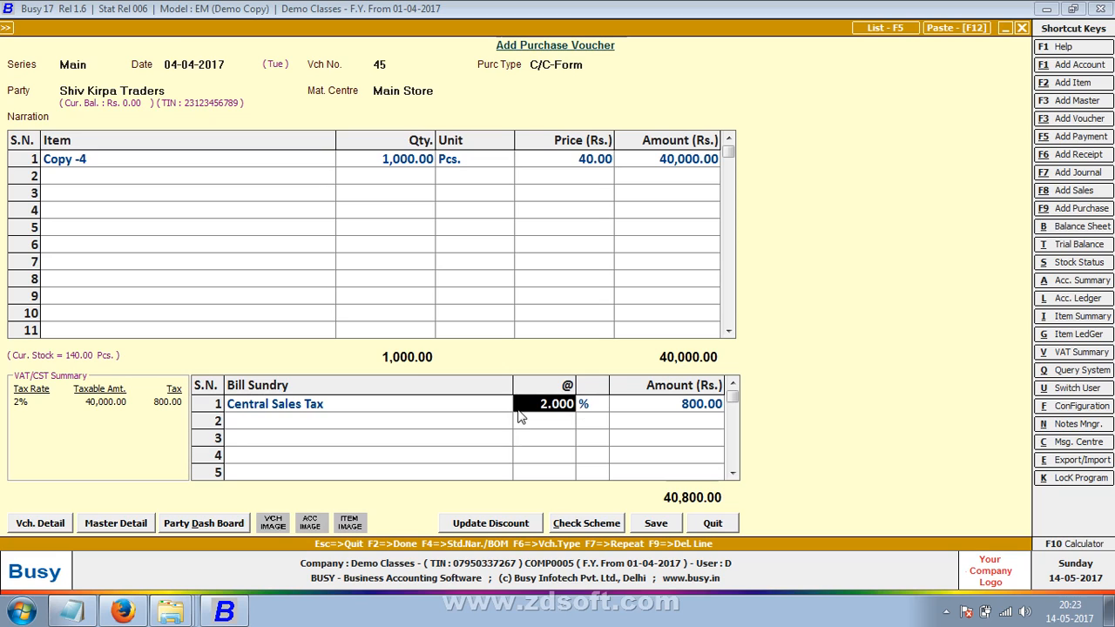
click(568, 67)
key(alt+m)
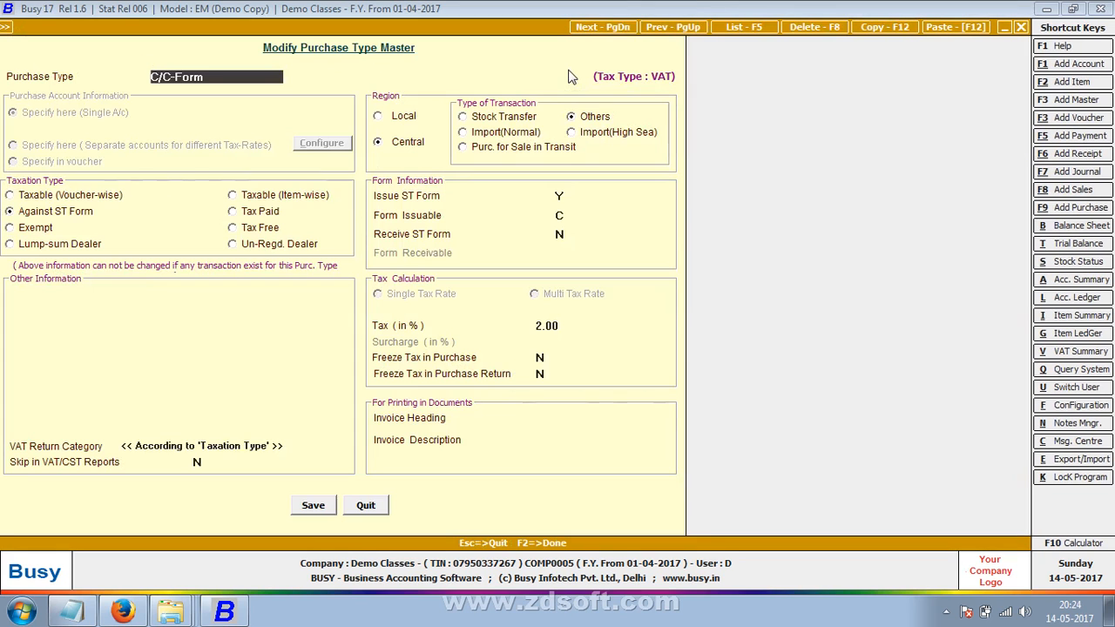
- Mark C/C-Form as form-issuable and save the Purchase Type Master
click(572, 222)
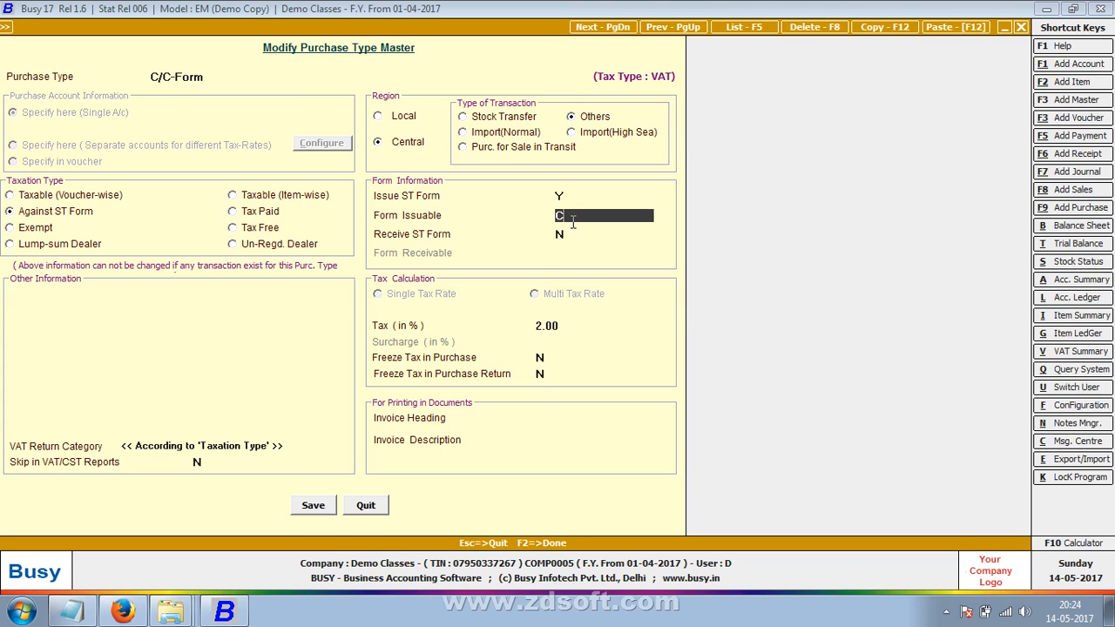
click(313, 507)
key(Return)
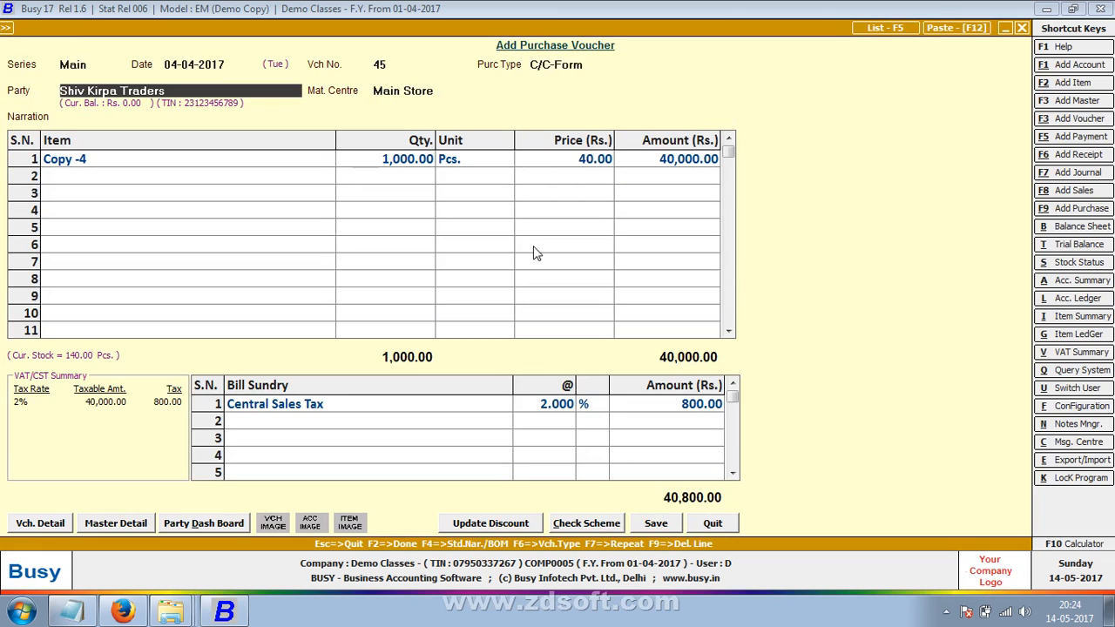
- Save voucher 45 with Purchase Bill No. 45 in the VAT Reporting Details
click(647, 527)
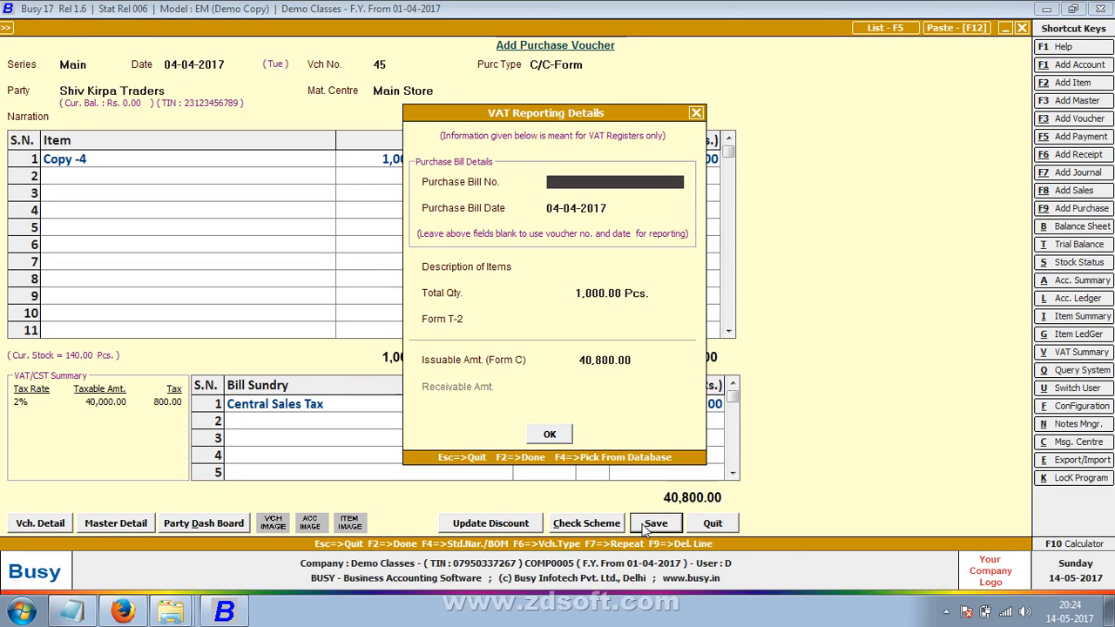
text(45)
key(Return)
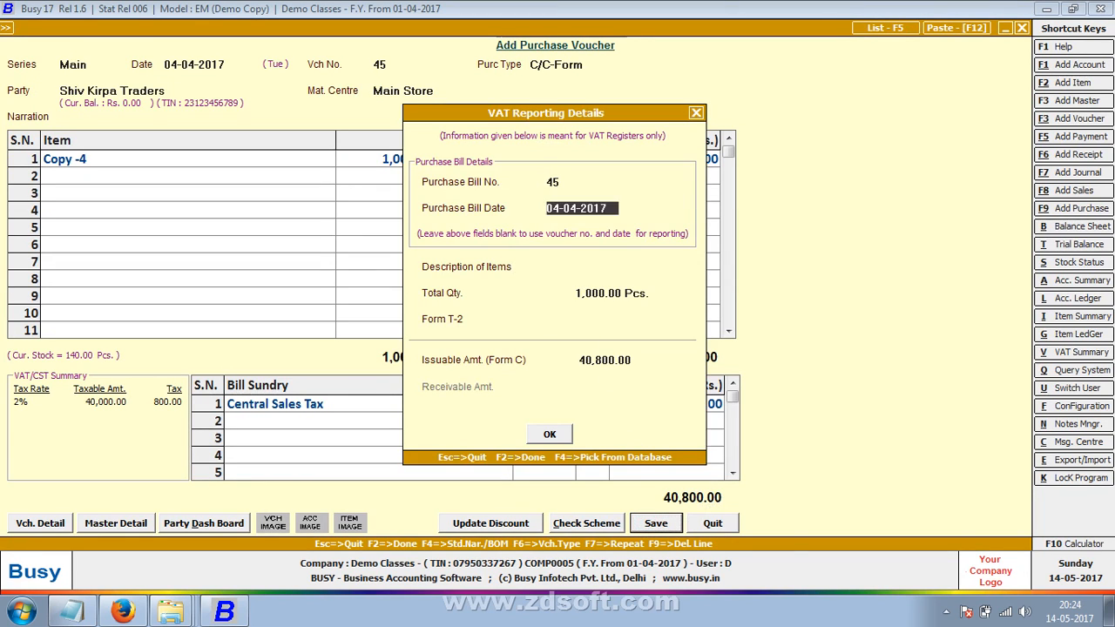
key(Return)
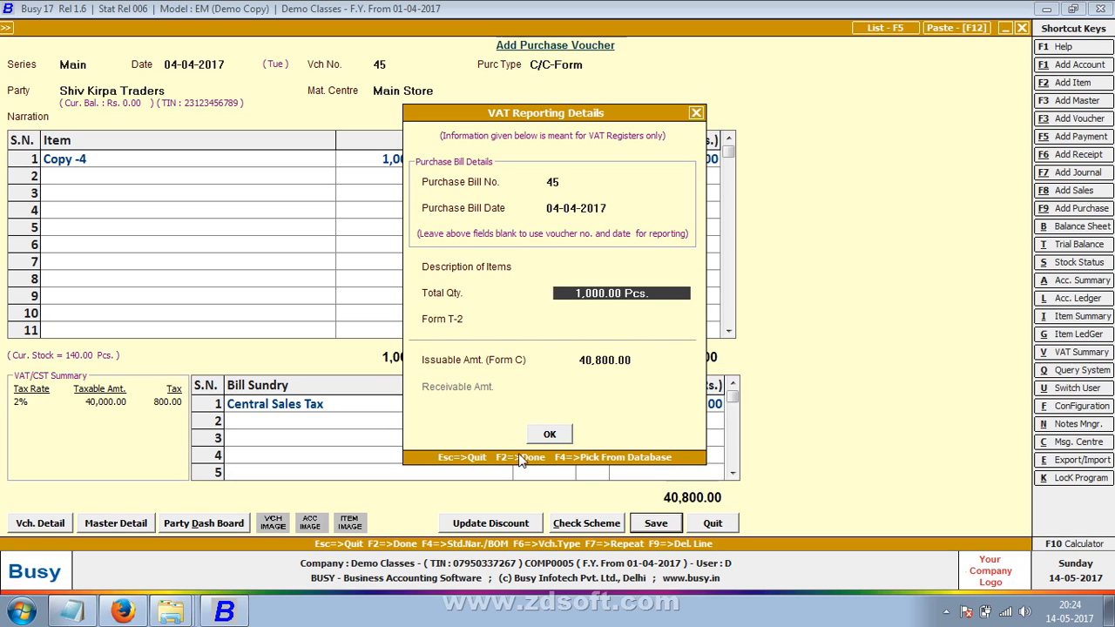
click(556, 430)
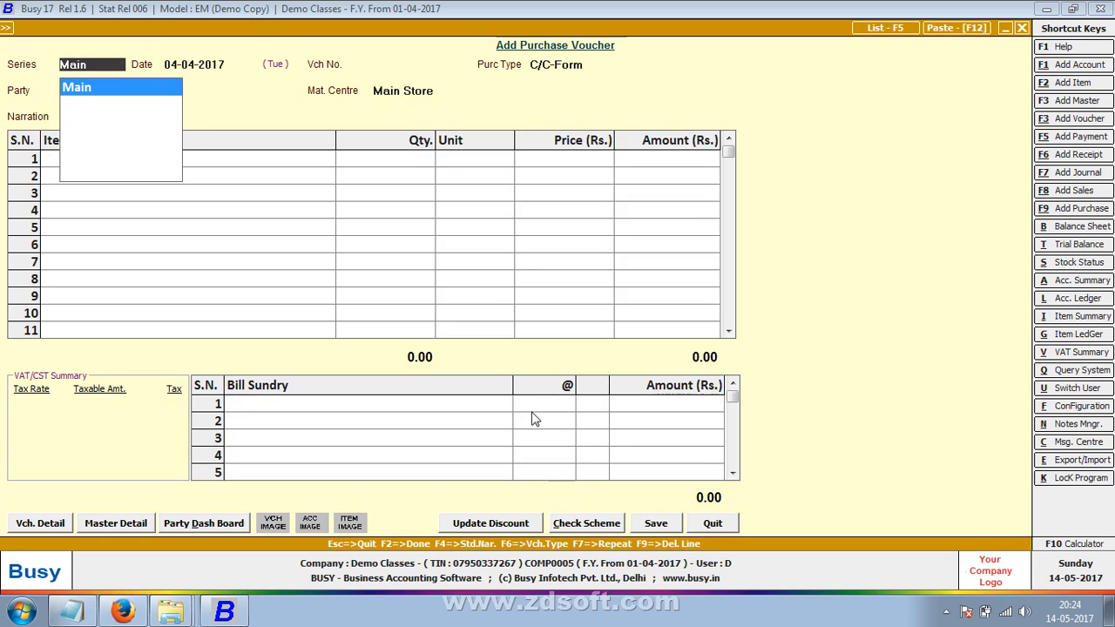
- Keep the Main series, date the voucher 05-04-2017, and start a new party account
key(Return)
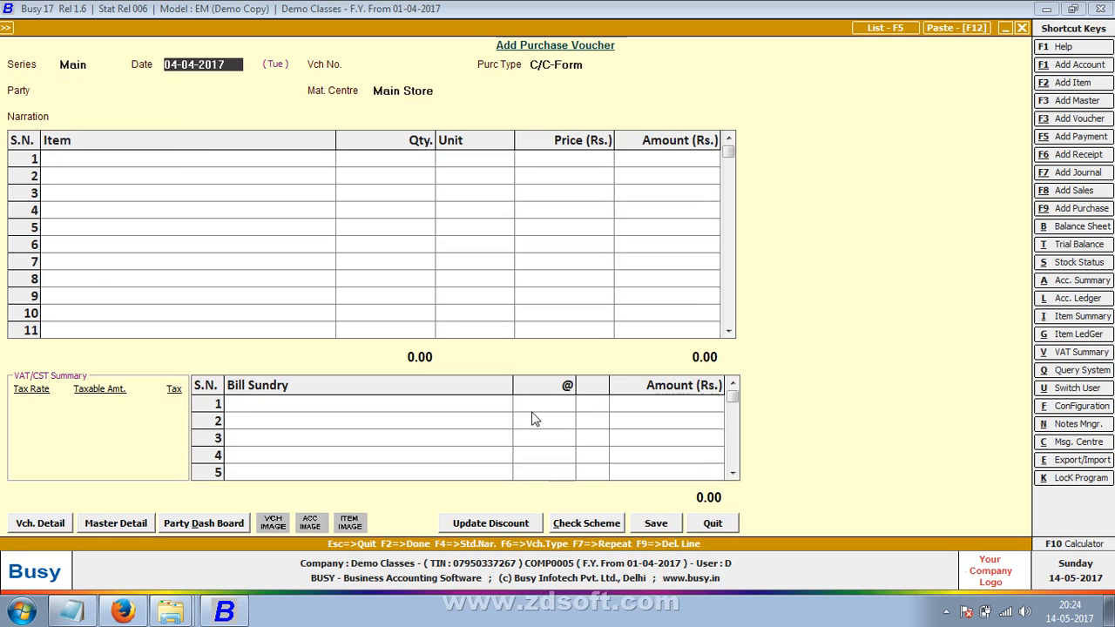
text(5)
key(Return)
key(Return)
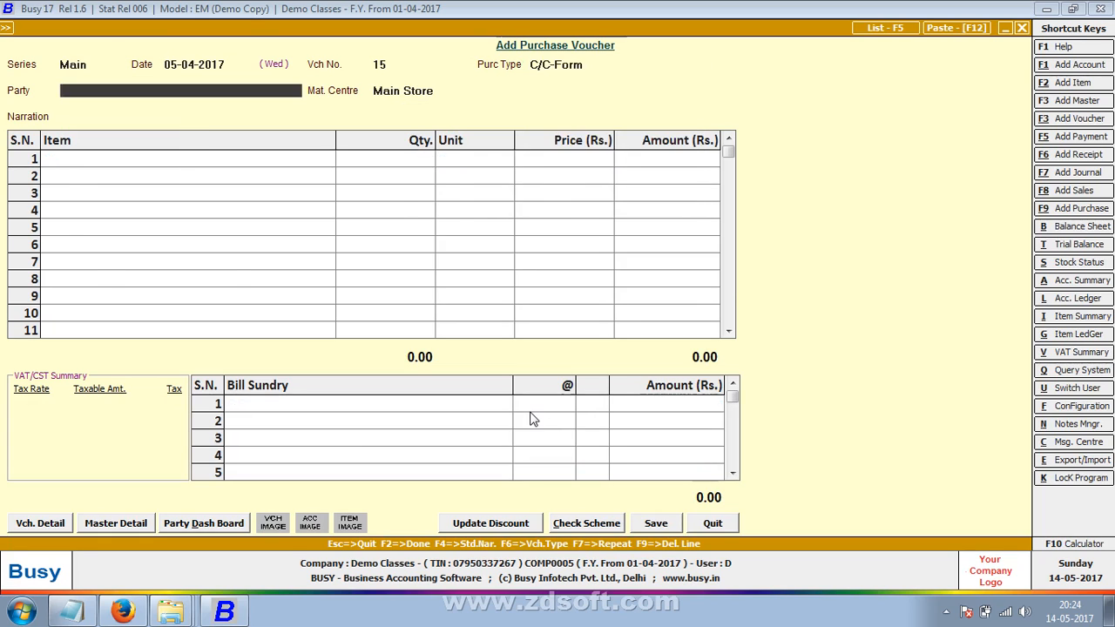
key(F1)
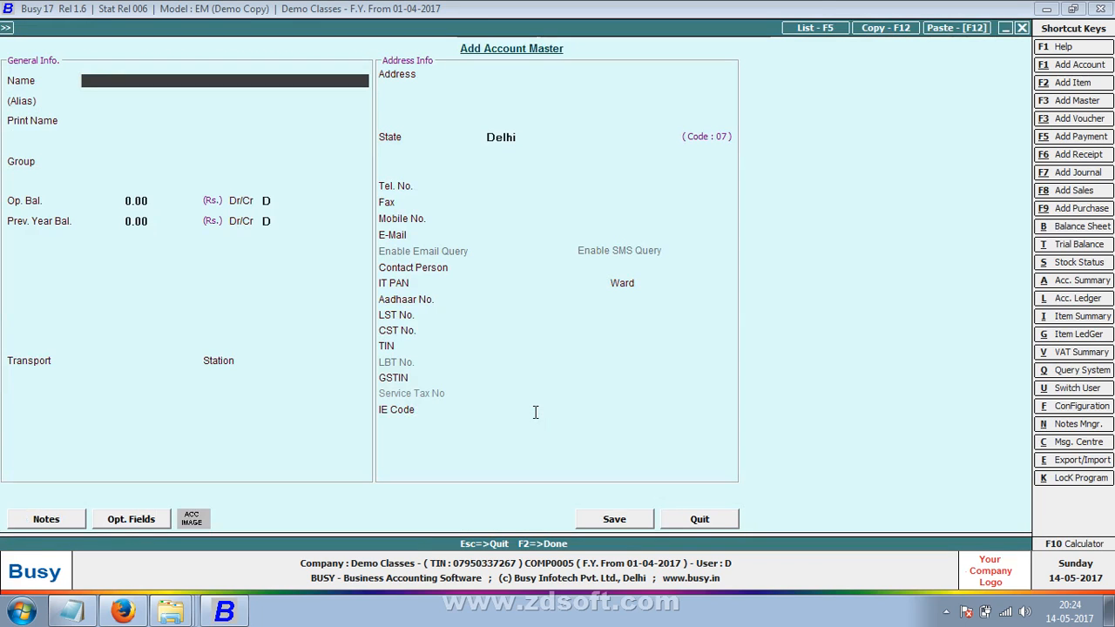
- Name the account Shankar Trading Company (branch) under Sundry Creditors, without bill-by-bill balancing
text(shankar trading company*)
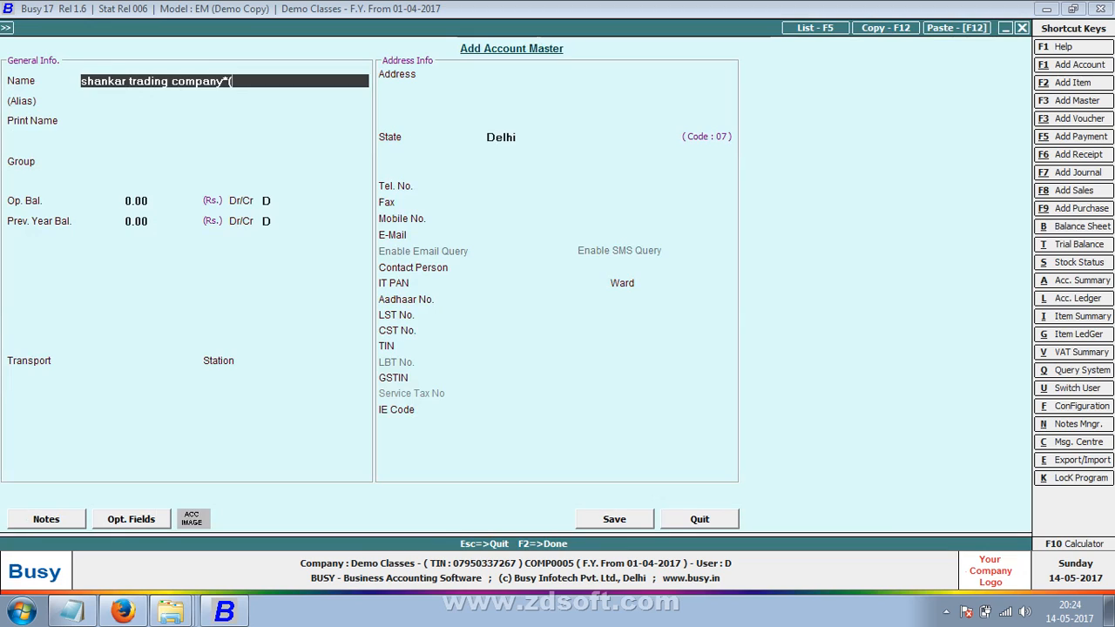
text((branch shiv)
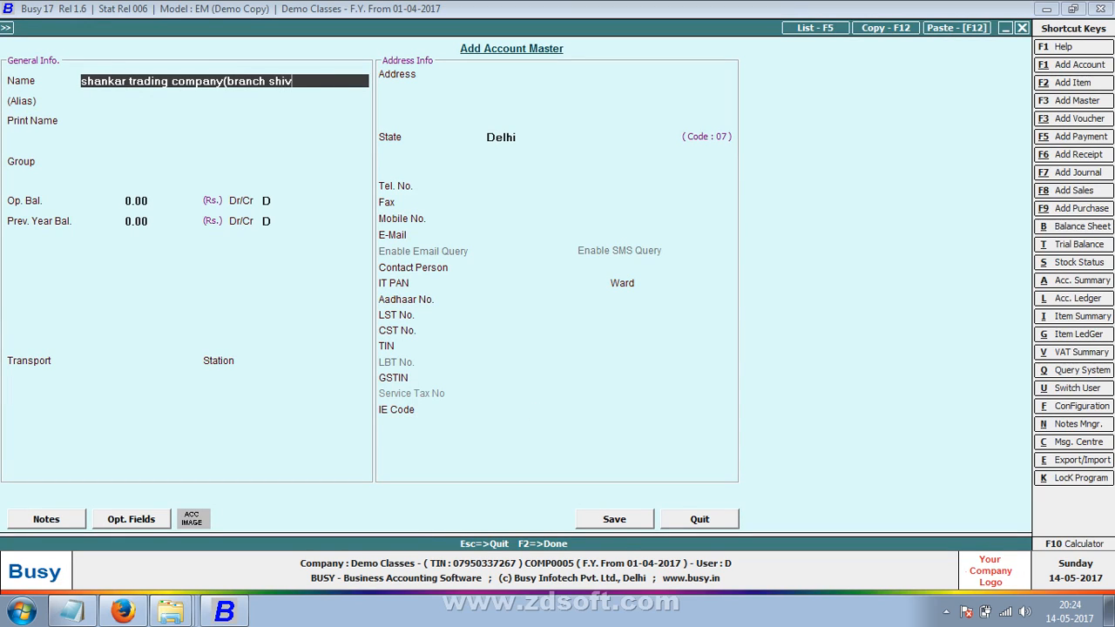
text( agen)
key(Return)
key(Return)
key(Return)
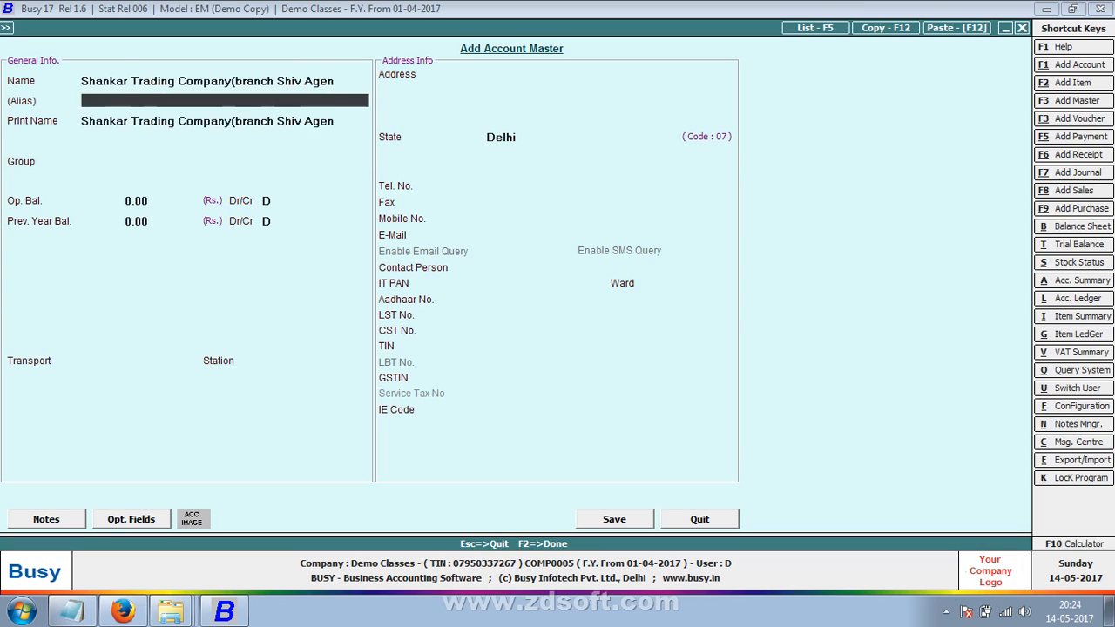
text(su)
key(Return)
key(Return)
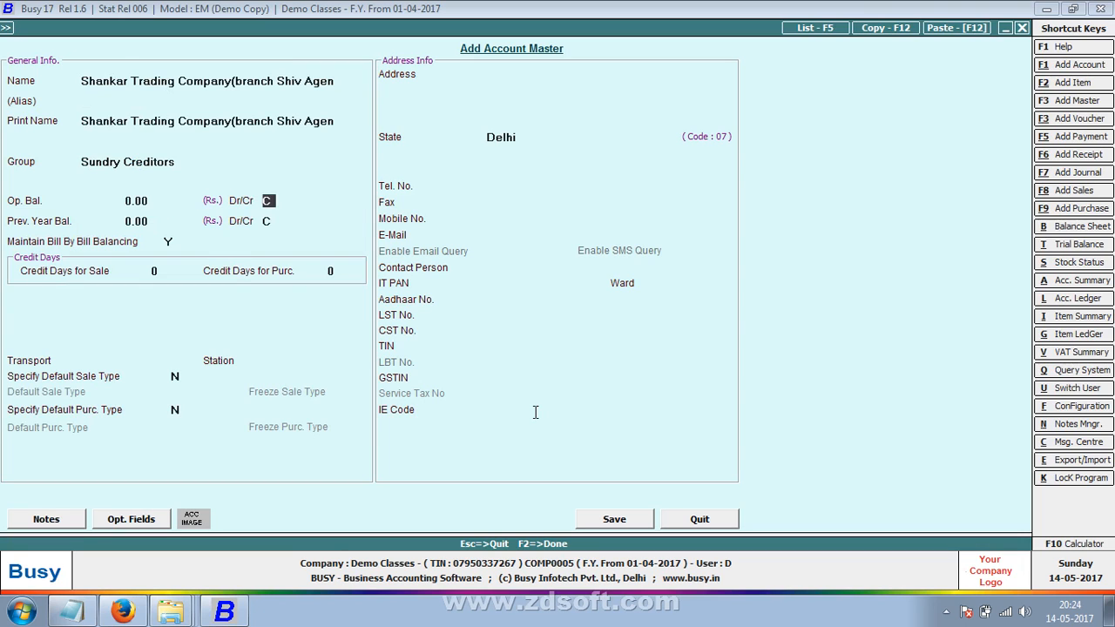
key(Return)
key(Return)
key(n)
key(Return)
key(Return)
key(Return)
key(Return)
key(Return)
key(Return)
key(Return)
key(Return)
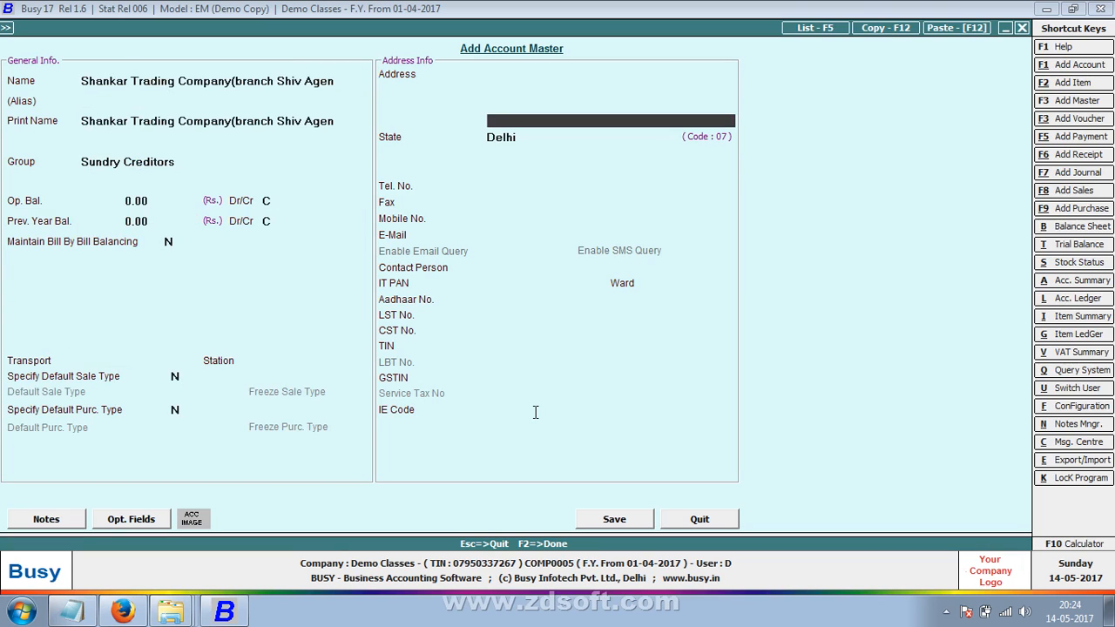
- Set the account's state to Kerala and enter the party's TIN
text(v)
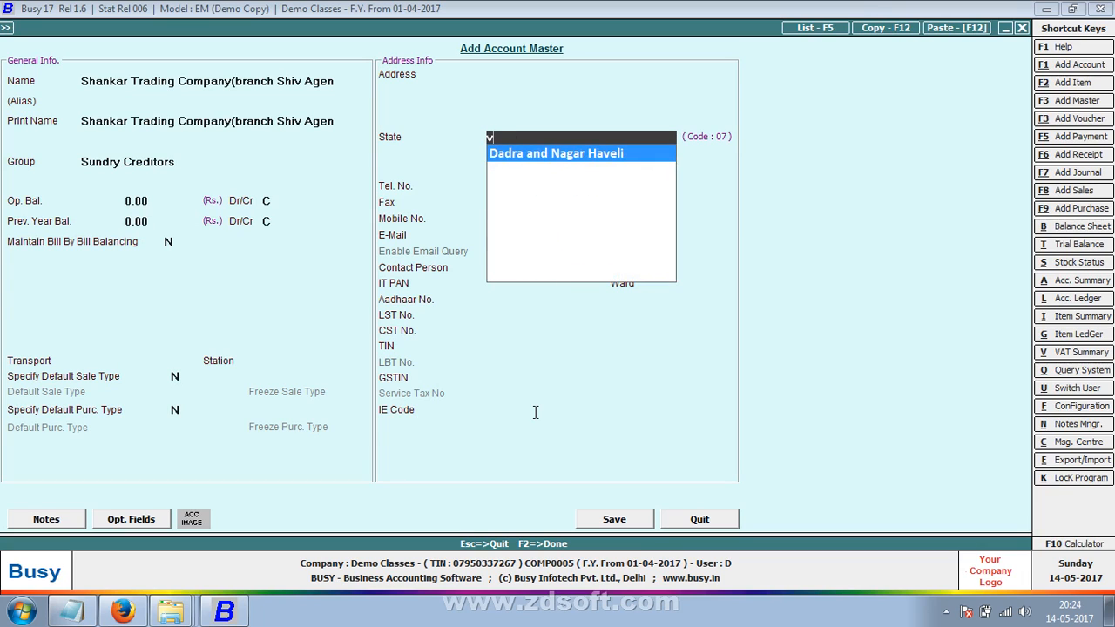
key(BackSpace)
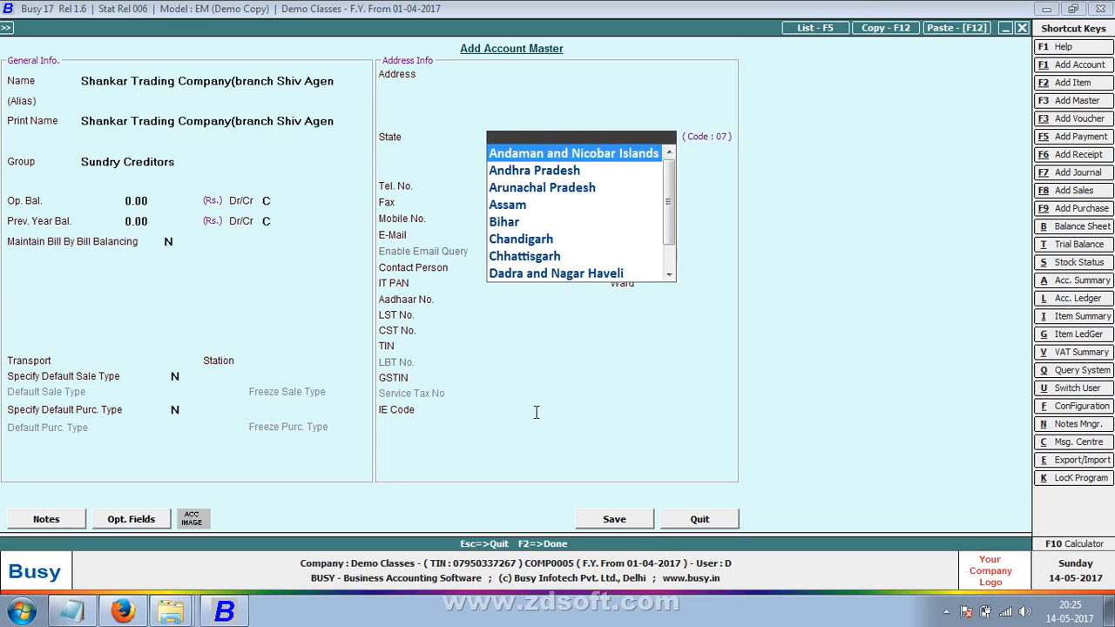
text(ke)
key(Return)
key(Return)
key(Return)
key(Return)
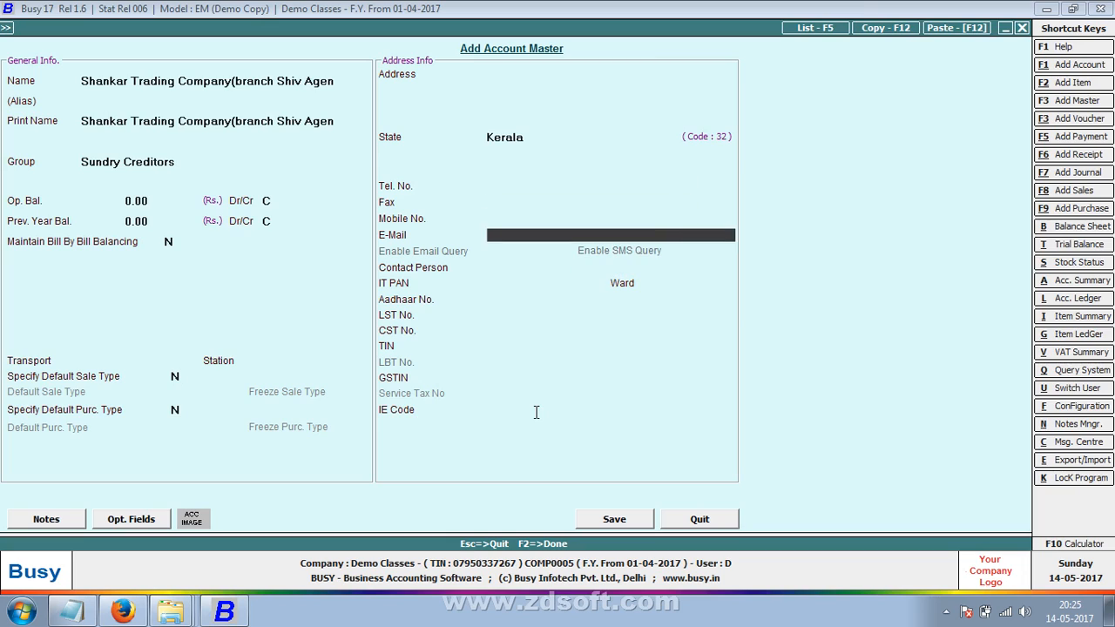
key(Return)
key(Return)
key(Return)
key(Return)
key(Return)
key(Return)
key(Return)
text(3)
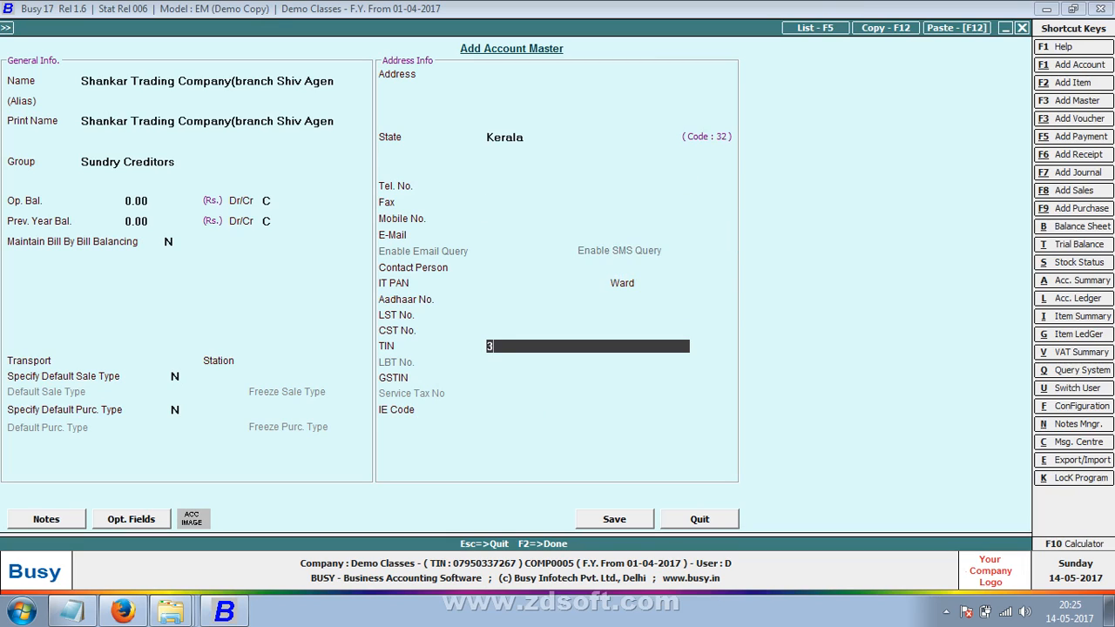
text(2123654789)
key(Return)
key(Return)
- Save the account, create and save its contact, and return to the voucher
key(Up)
key(Up)
key(Down)
key(Down)
key(Return)
key(Return)
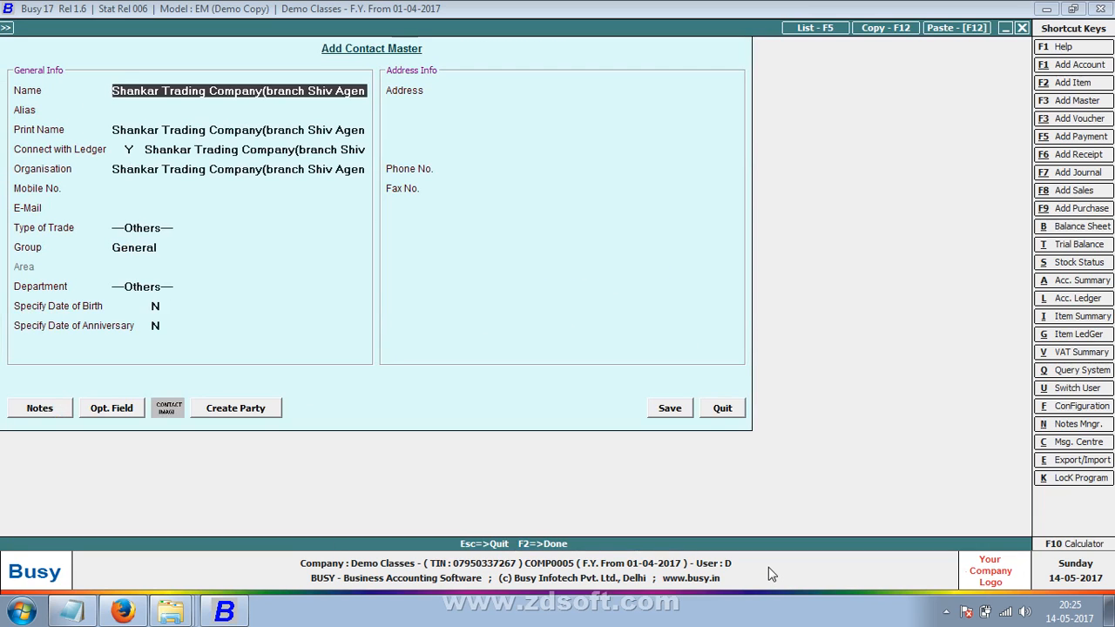
key(F2)
key(Return)
key(Return)
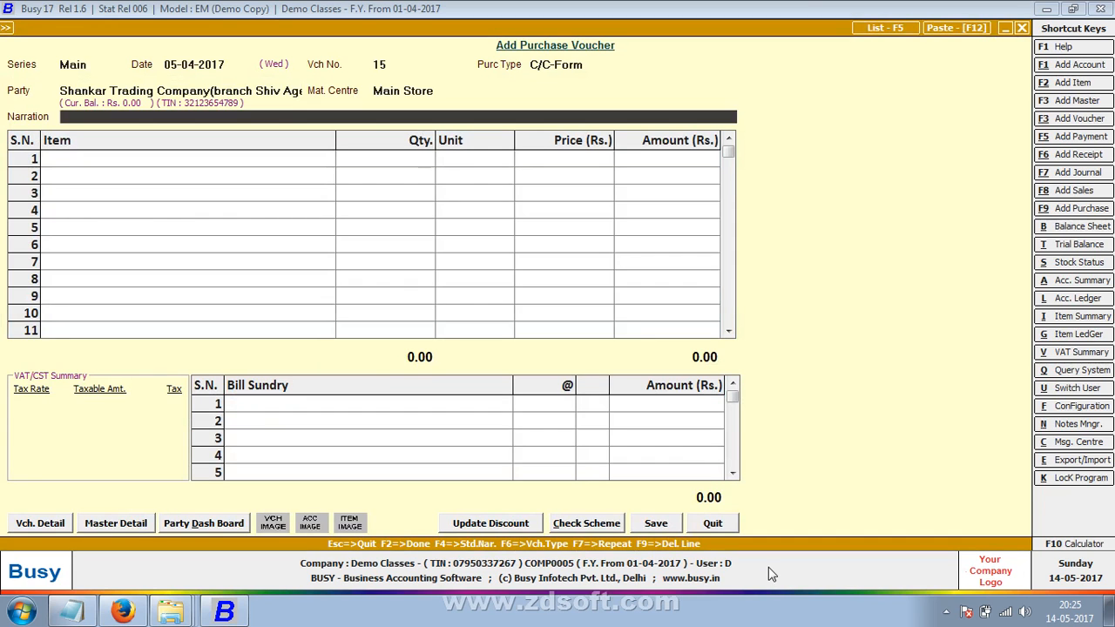
key(Return)
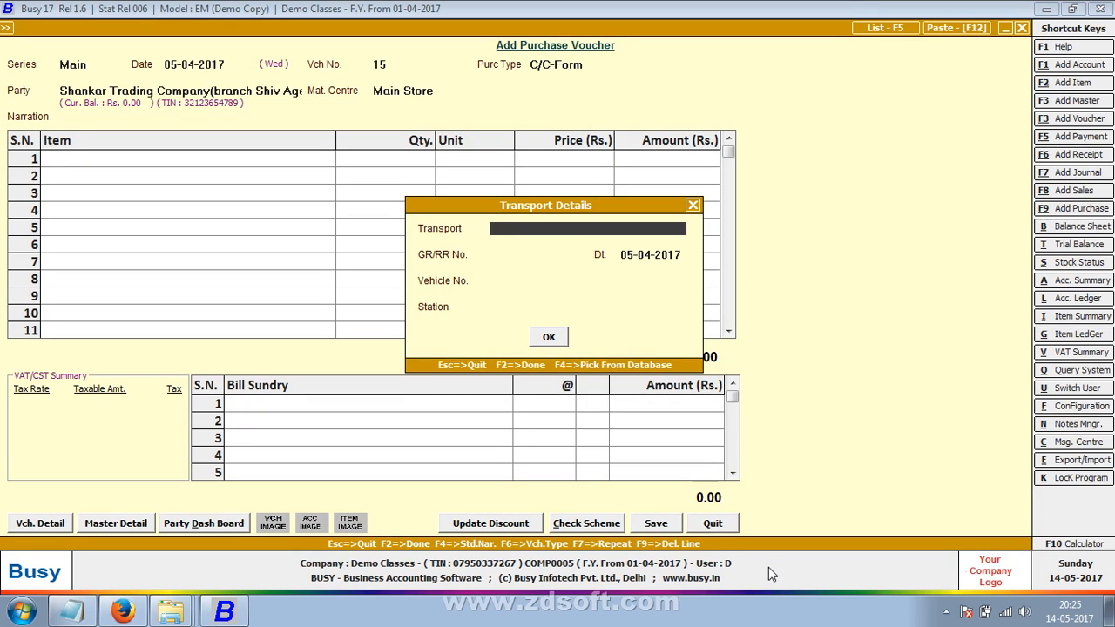
- Fill the transport details with transporter Srd and station Ghaziabad
text(Srd)
key(Return)
key(Return)
key(Return)
key(Return)
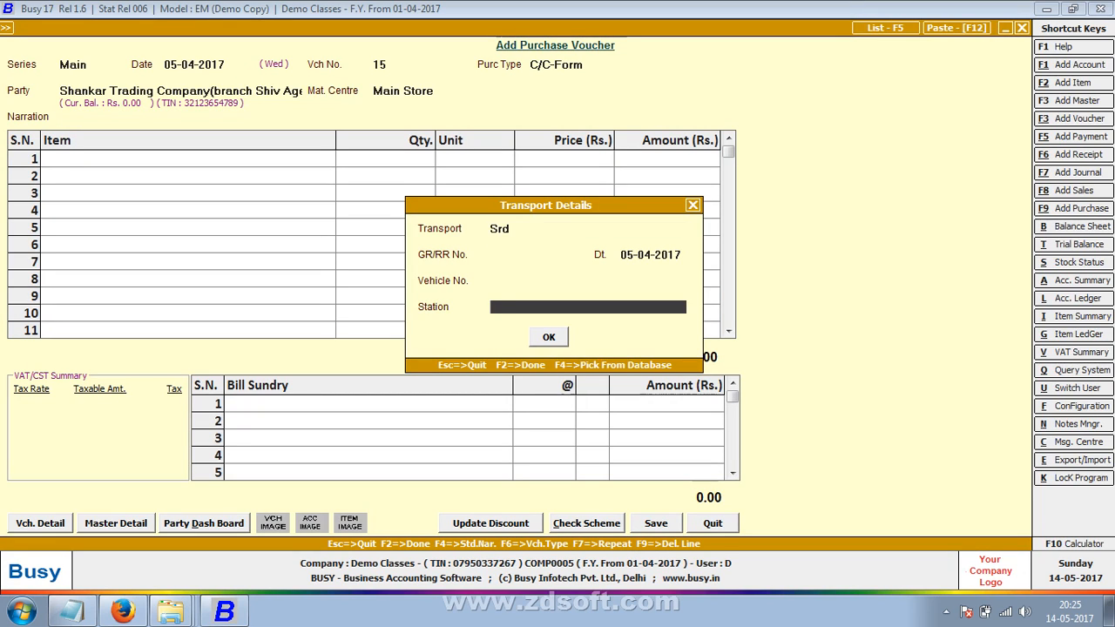
text(Ghaziabad)
key(Return)
key(Return)
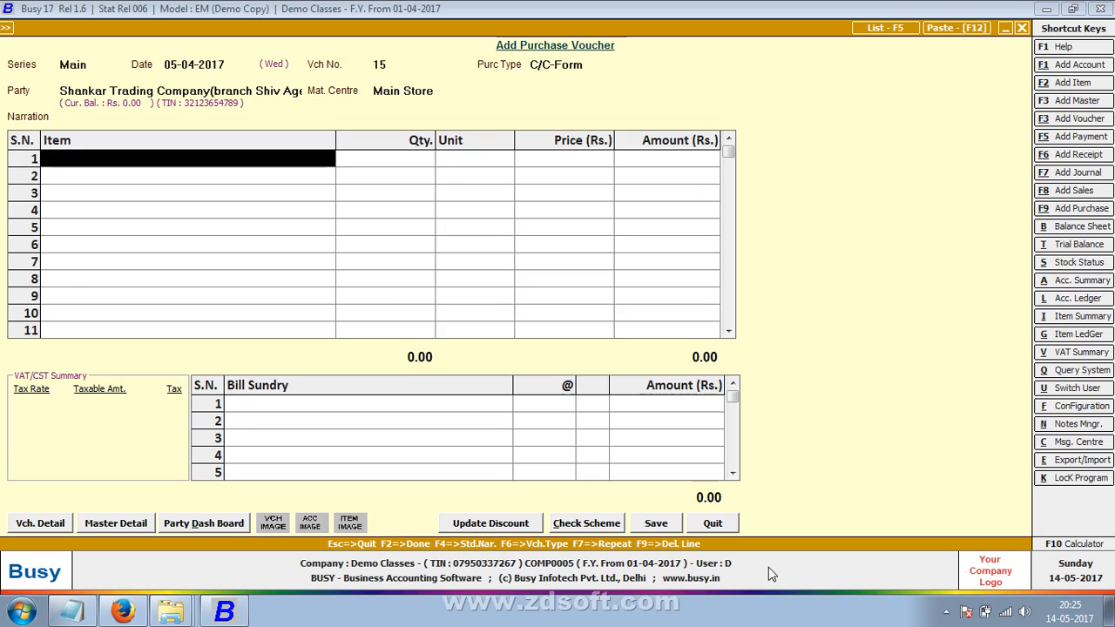
- Add 1,000 Pcs of Copy -4 with Central Sales Tax and save the voucher
key(Return)
text(1000)
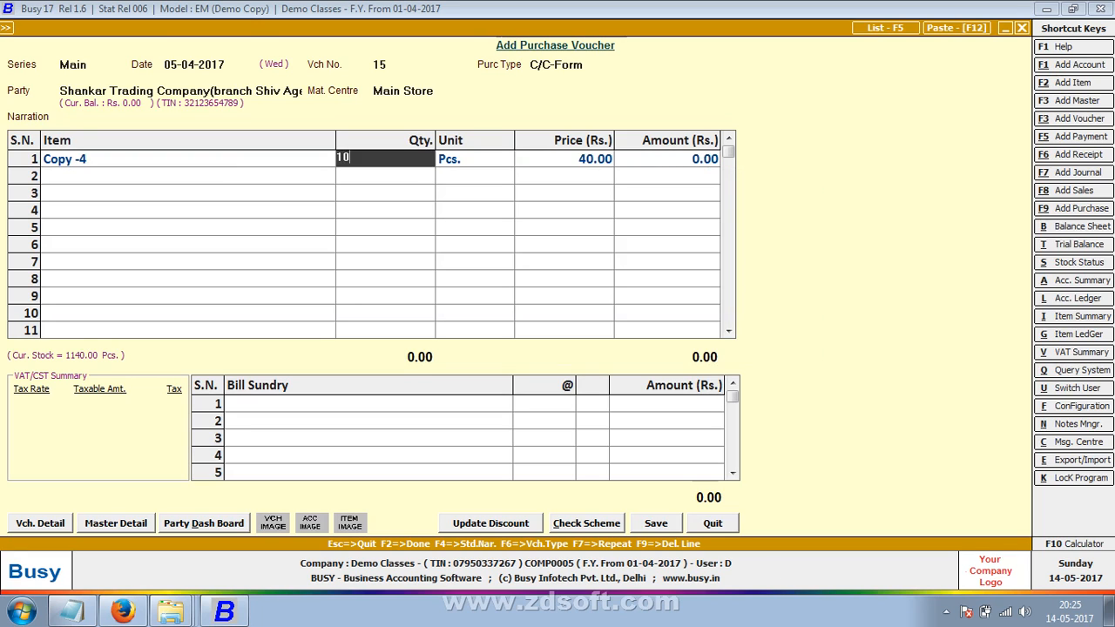
key(Return)
key(Return)
key(Return)
key(Return)
key(Return)
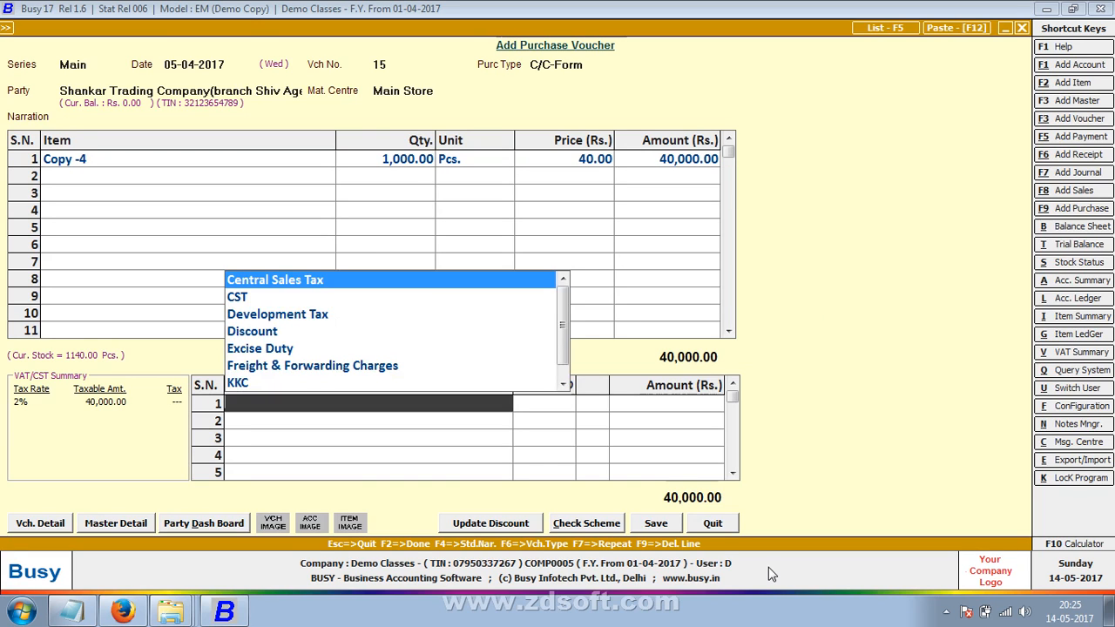
key(Return)
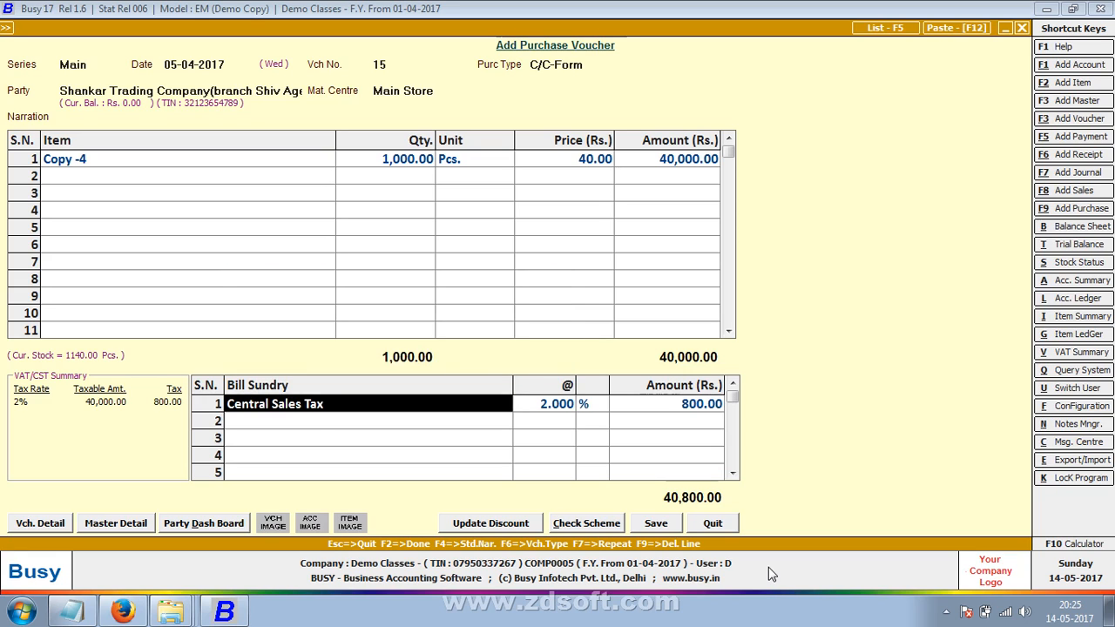
key(F2)
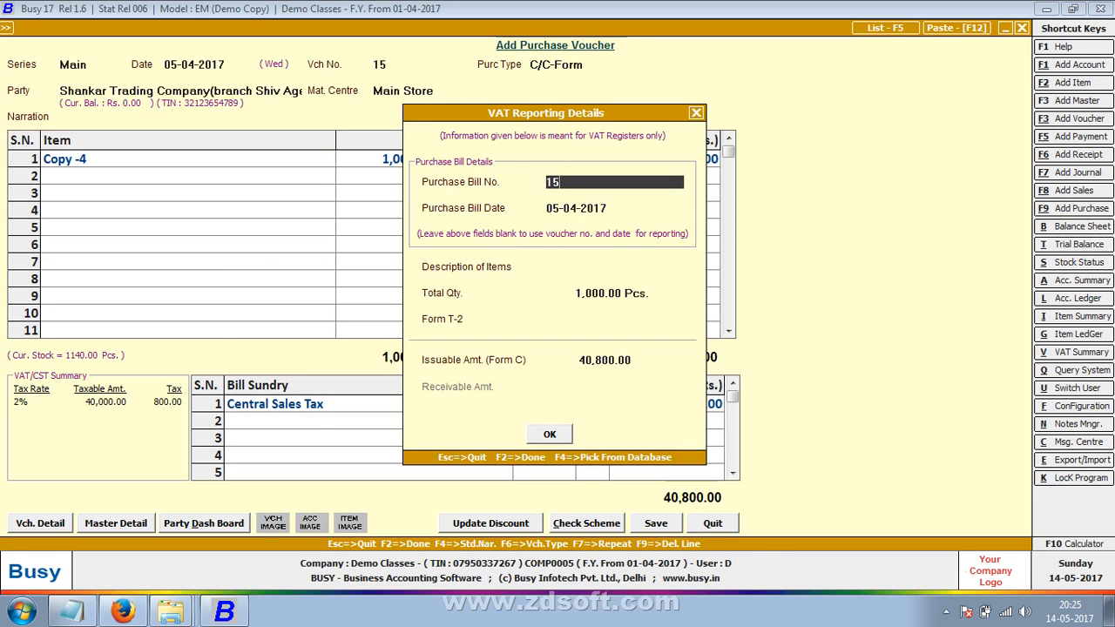
key(F2)
key(Return)
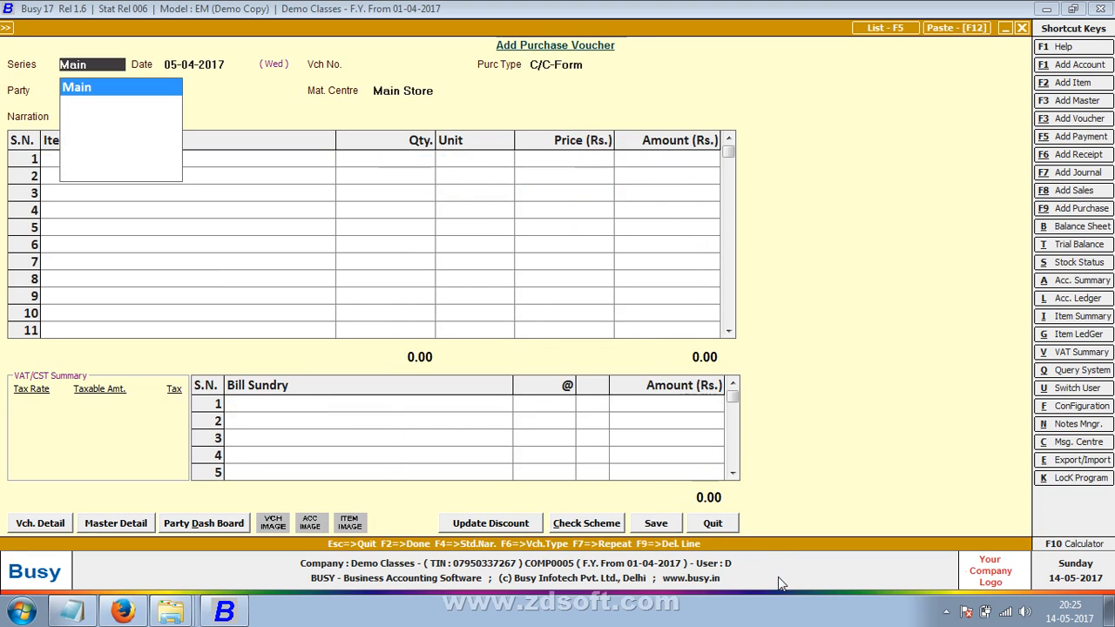
- Close the blank purchase voucher and start a new voucher from Transactions > Forms Issued > Add
key(Escape)
key(Escape)
key(Escape)
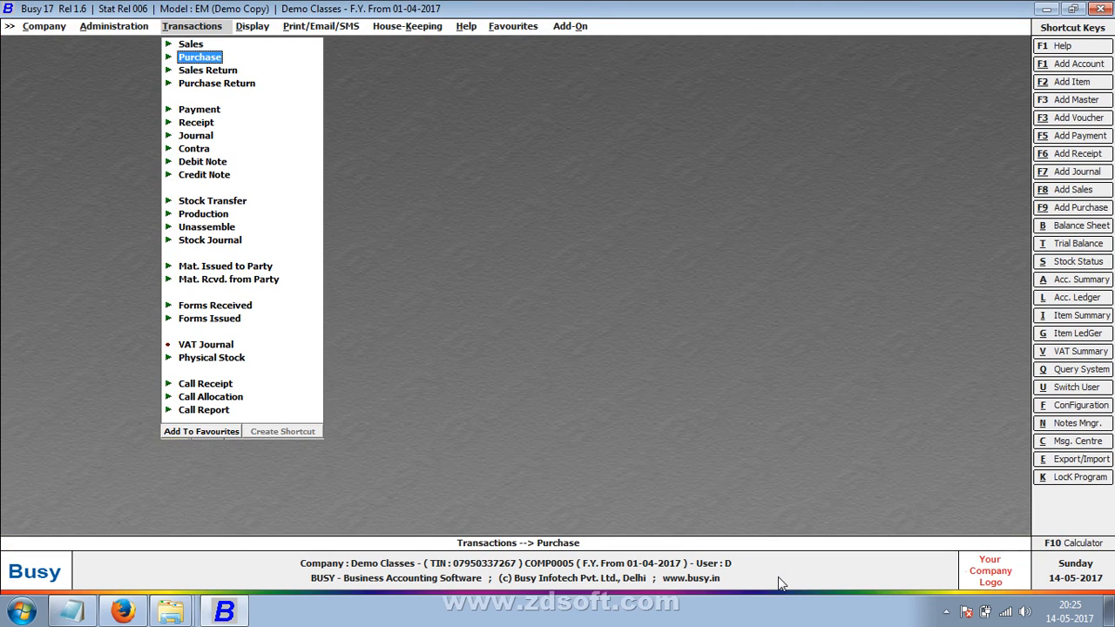
key(Down)
key(Down)
key(Down)
key(Down)
key(Down)
key(Down)
key(Down)
key(Down)
key(Down)
key(Down)
key(Down)
key(Down)
key(Down)
key(Down)
key(Down)
key(Down)
key(Down)
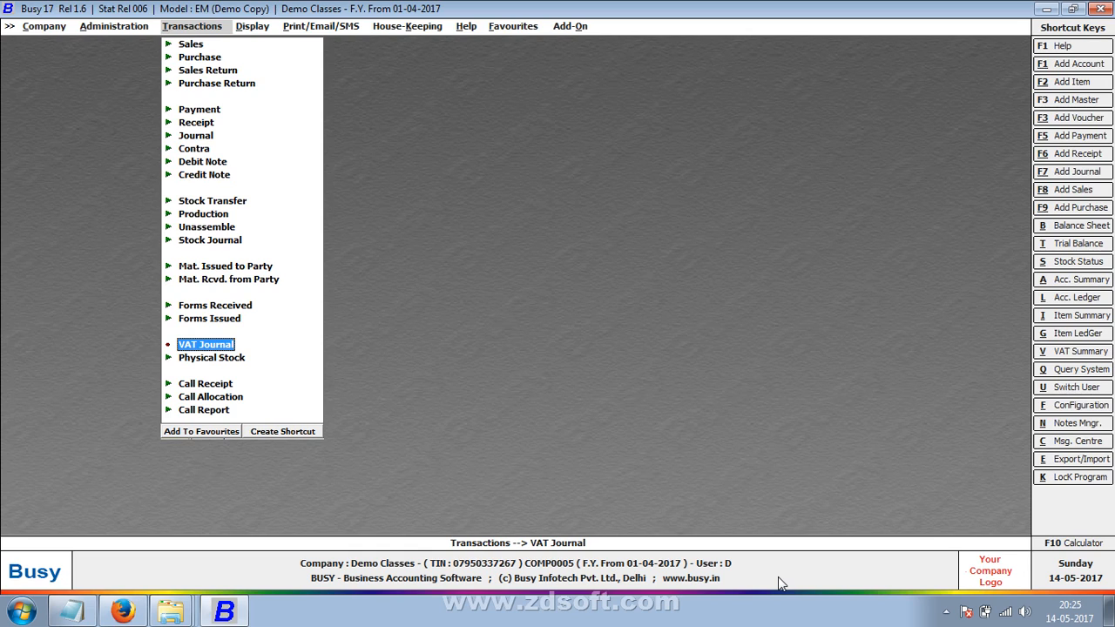
key(Up)
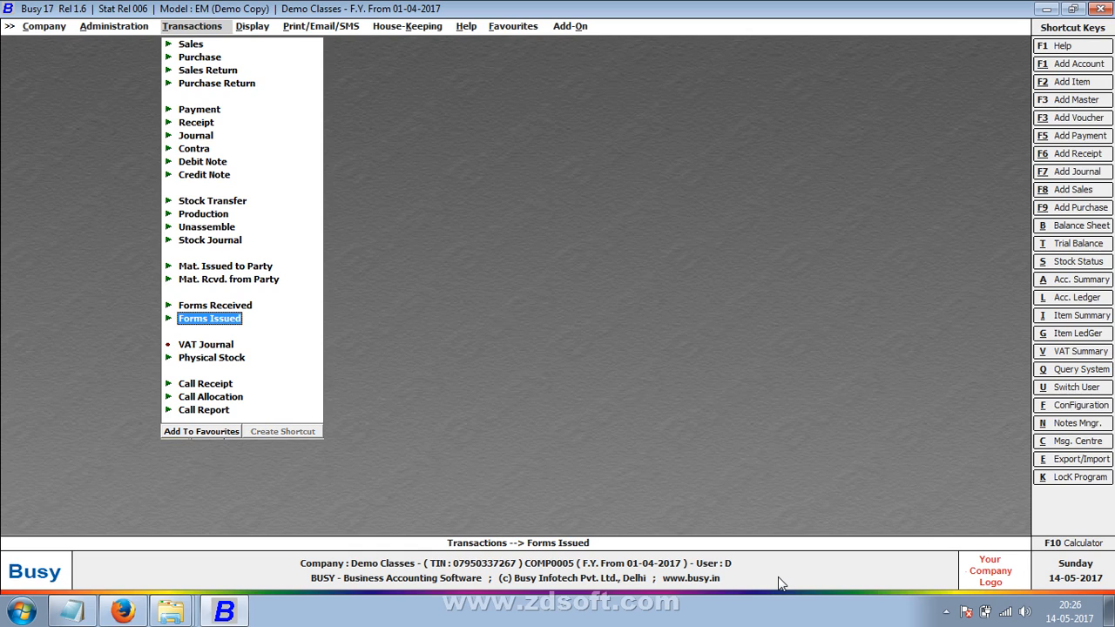
key(Return)
key(Return)
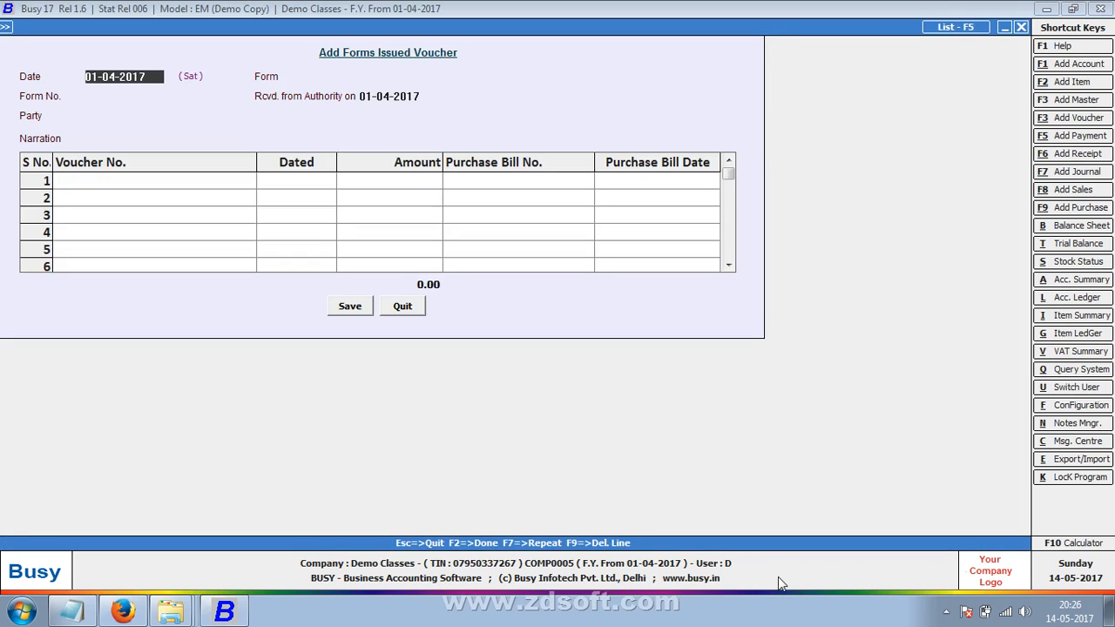
text(30-6)
key(Return)
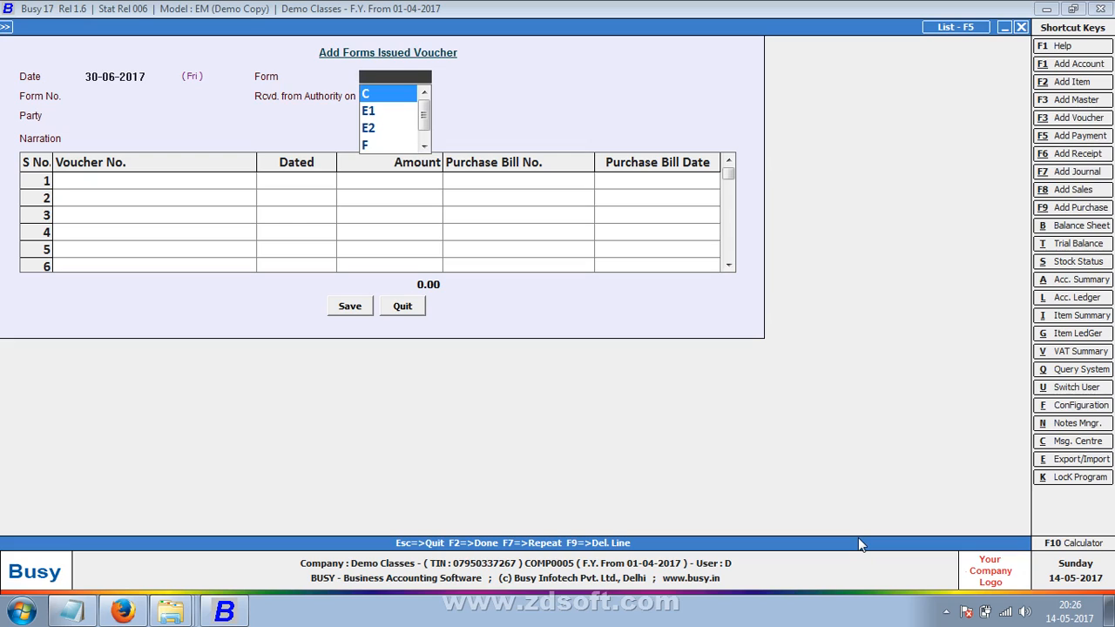
key(Return)
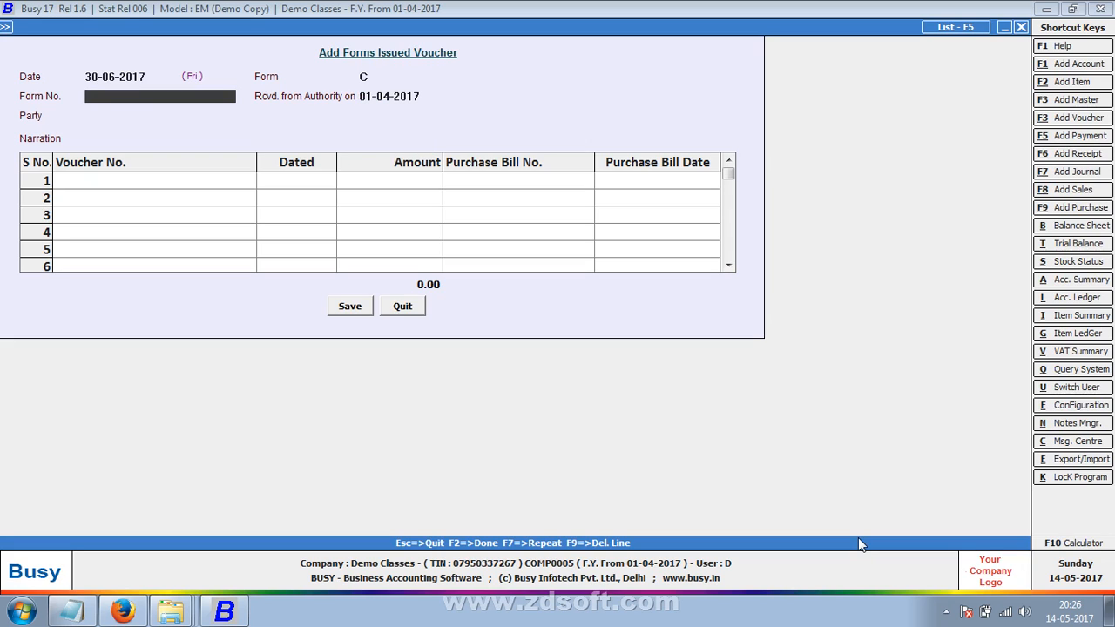
text(12365447889)
key(Return)
key(Return)
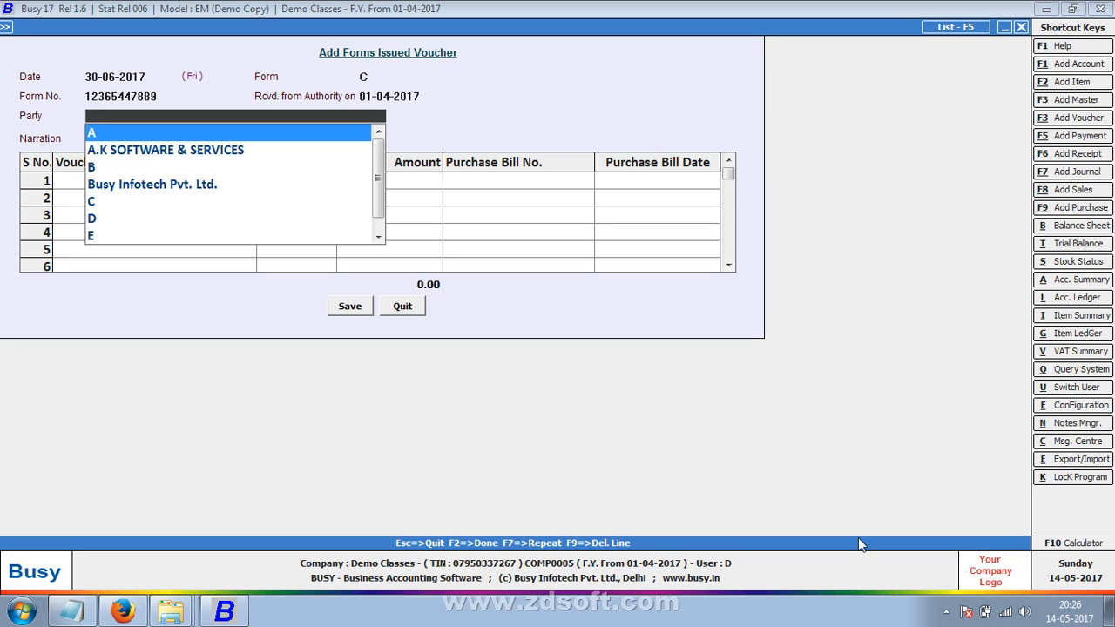
text(shiv)
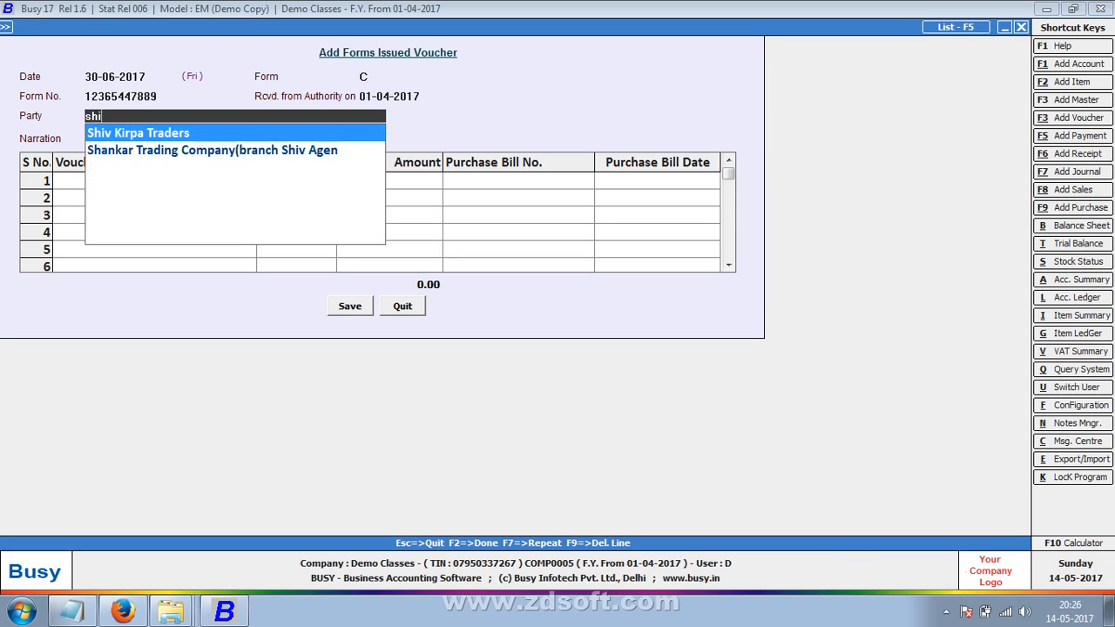
key(Return)
key(Return)
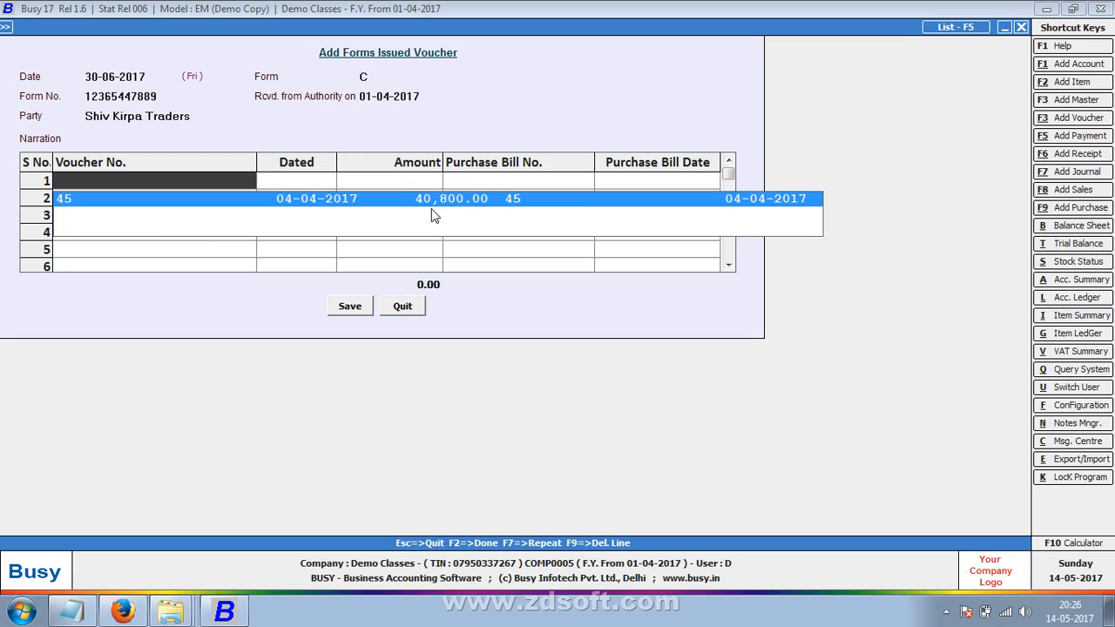
- Apply pending bill 45 (40,800.00), save the voucher, and start a new sales voucher
key(Return)
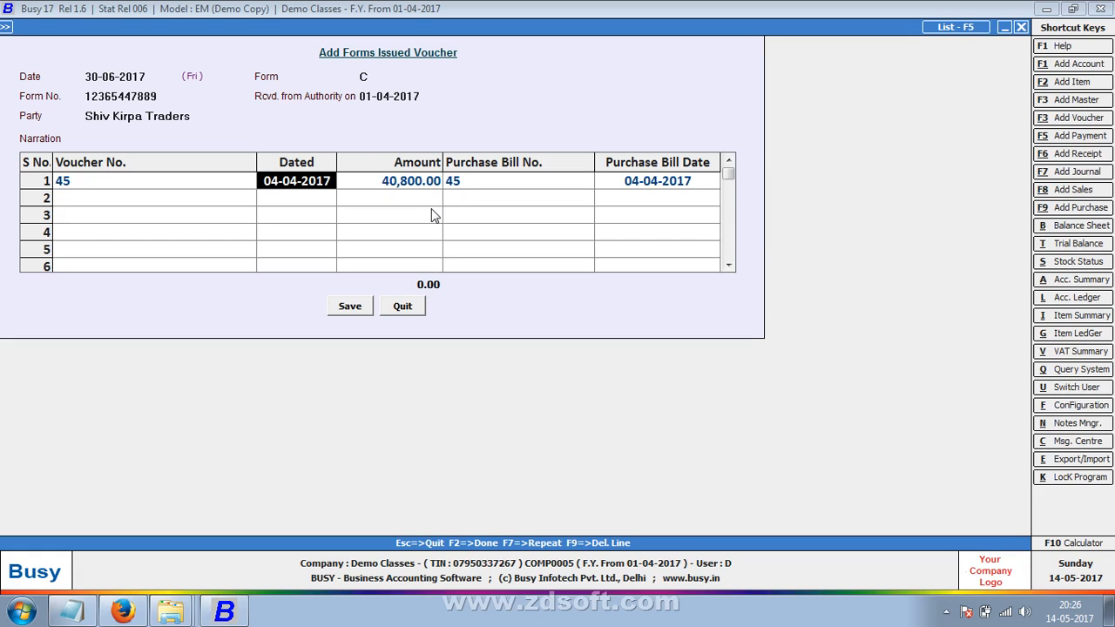
click(348, 309)
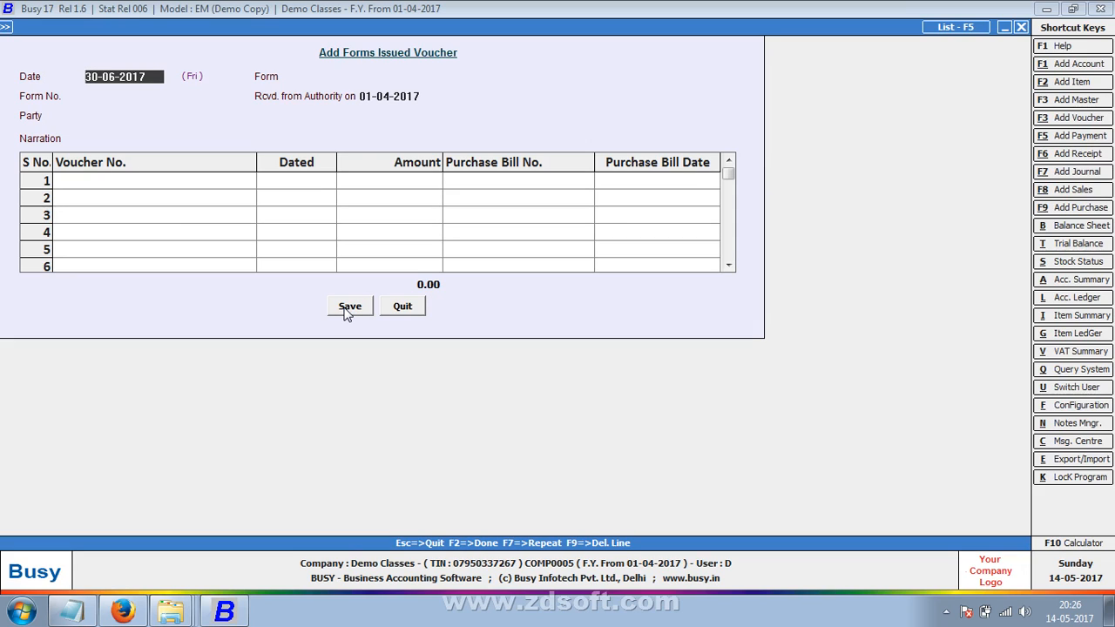
key(Escape)
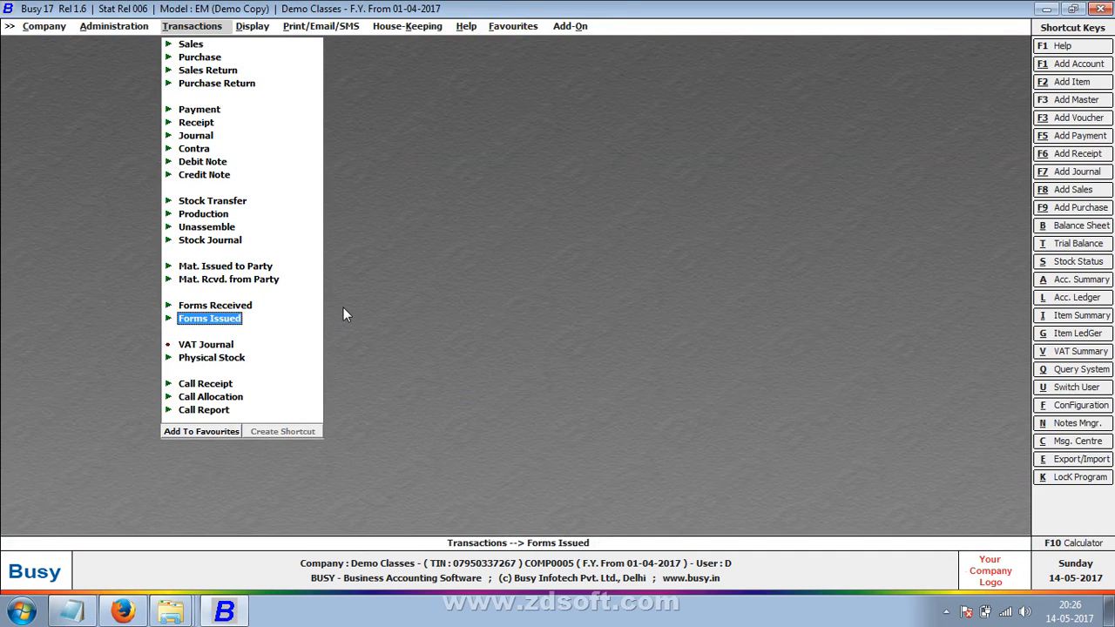
key(Up)
key(Up)
key(Up)
key(Up)
key(Up)
key(Up)
key(Up)
key(Up)
key(Up)
key(Up)
key(Up)
key(Up)
key(Up)
key(Up)
key(Up)
key(Up)
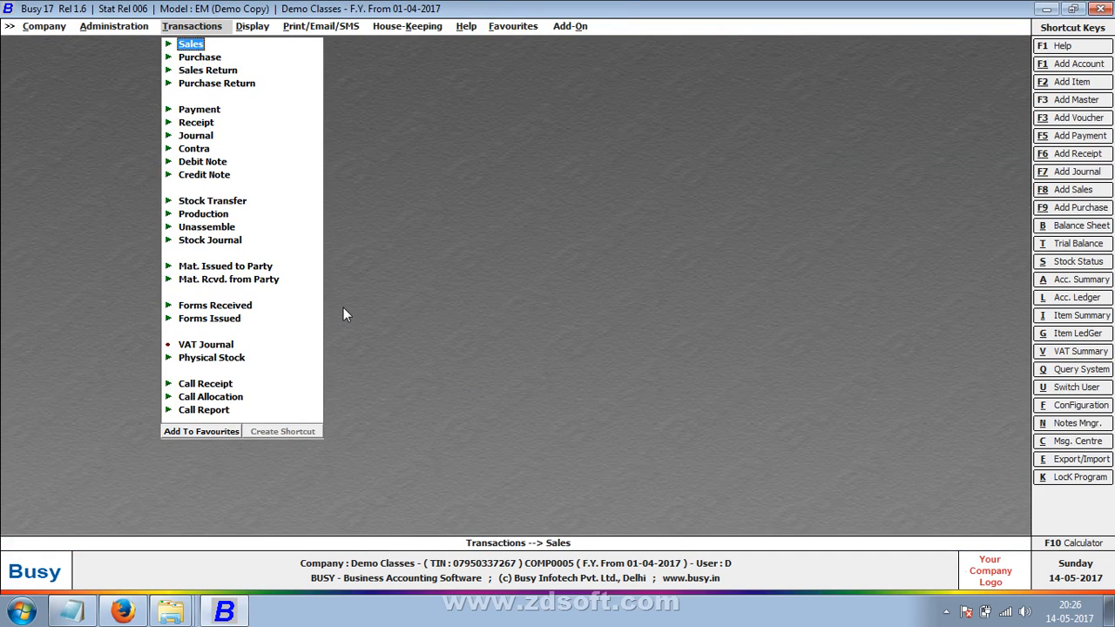
key(Return)
key(Return)
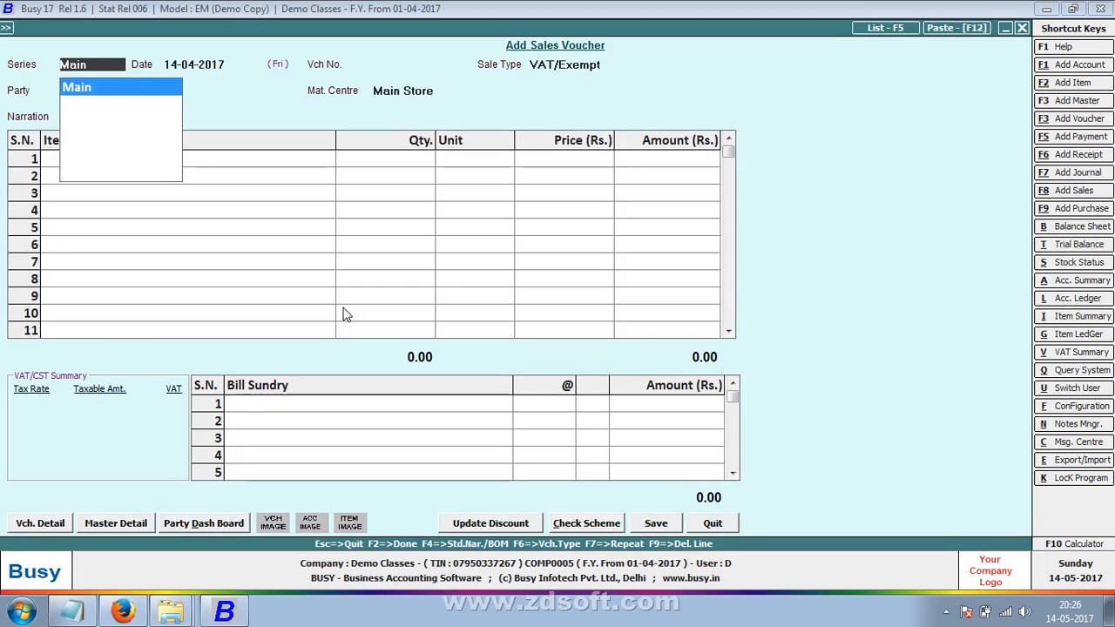
- Begin the sales voucher in the Main series, dated 20-04-2017, with VAT/Exempt sale type
key(Return)
text(3)
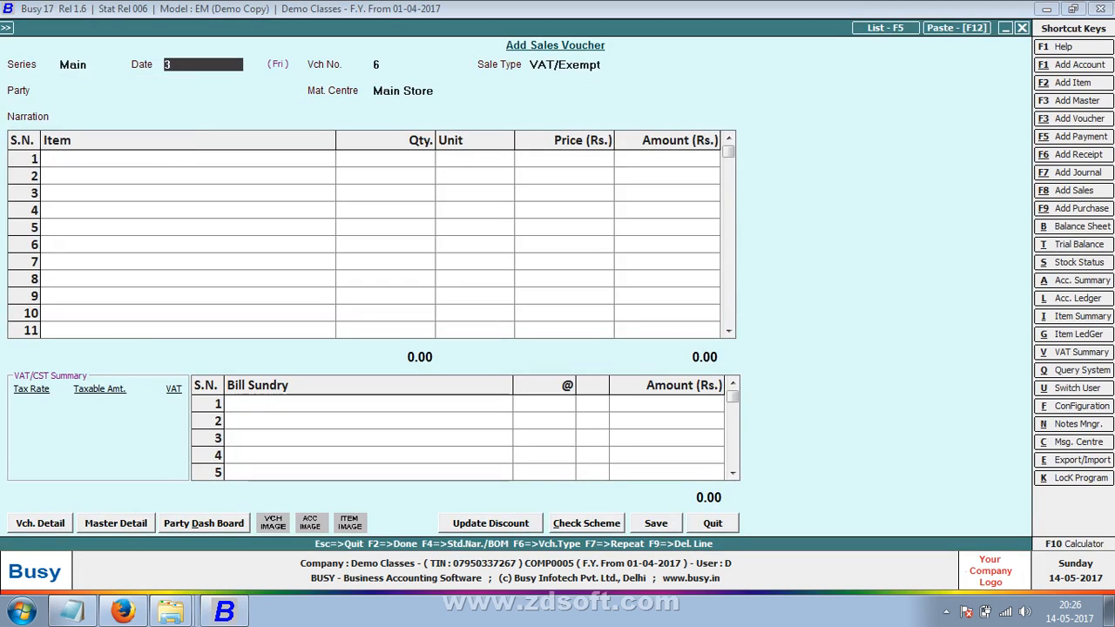
key(BackSpace)
text(20-)
key(Return)
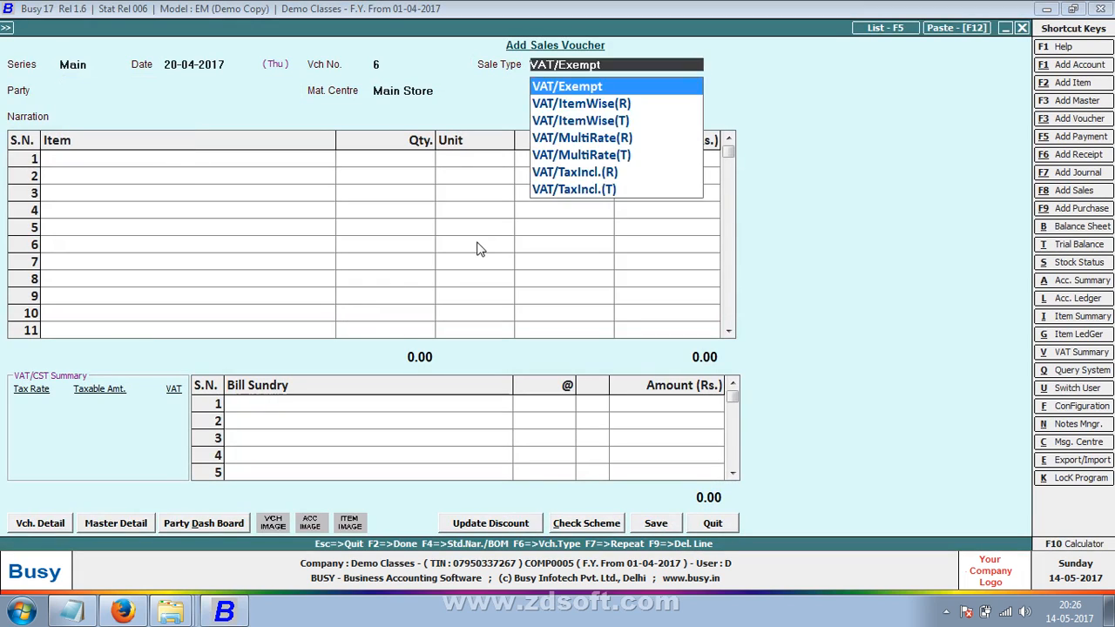
key(Return)
text(4)
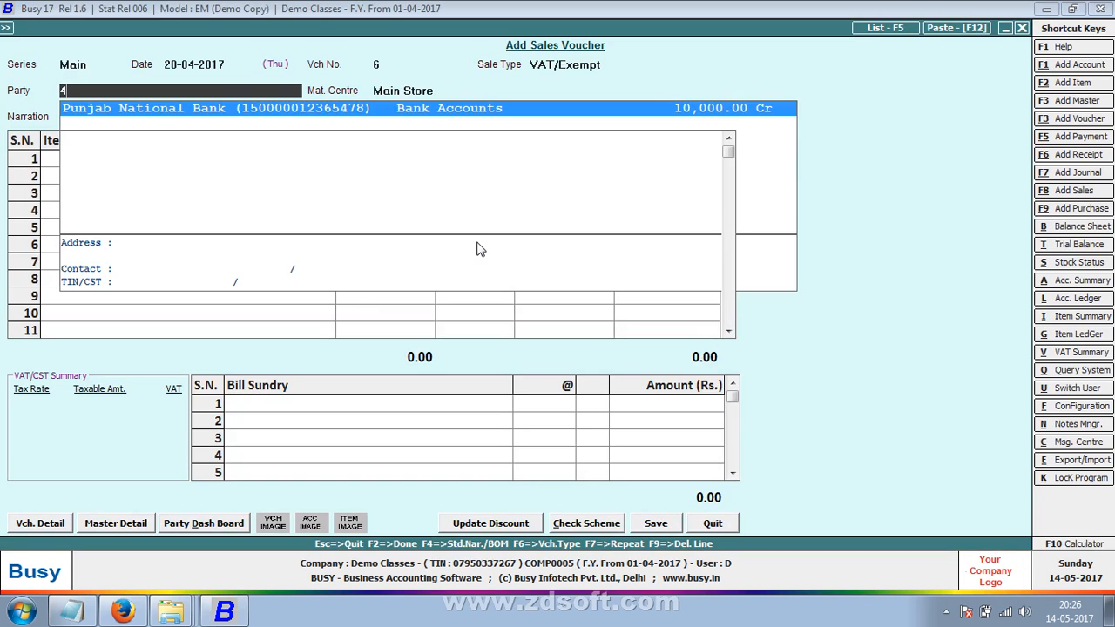
- Create a new party 'Deepak Trading Company(kolkatta)' under the Sundry Creditors group
key(F3)
text(deep)
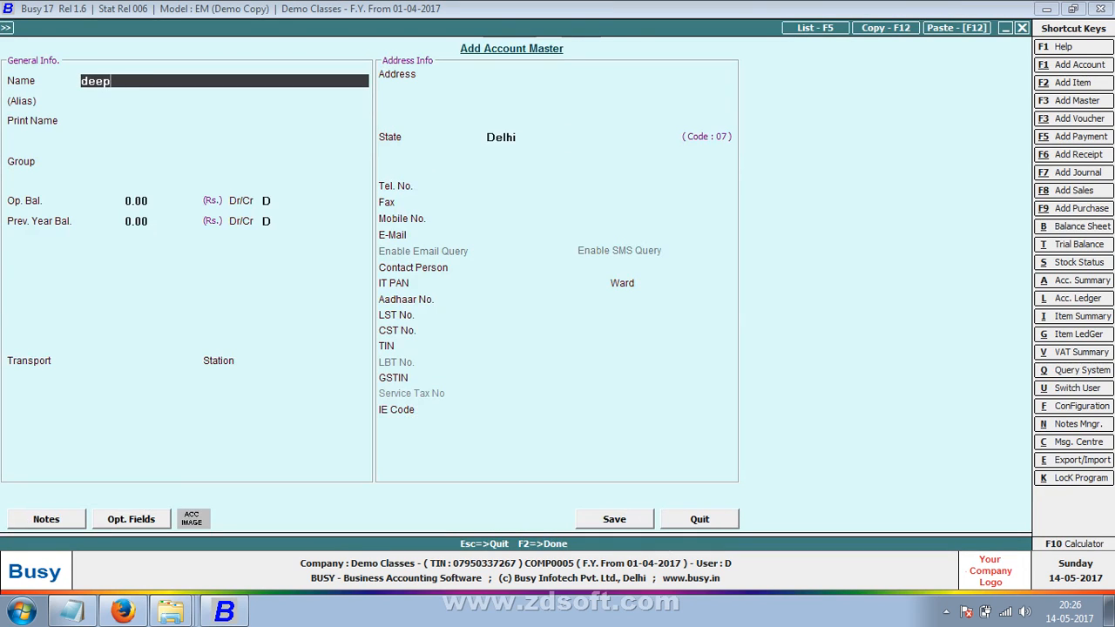
text(ak trading company()
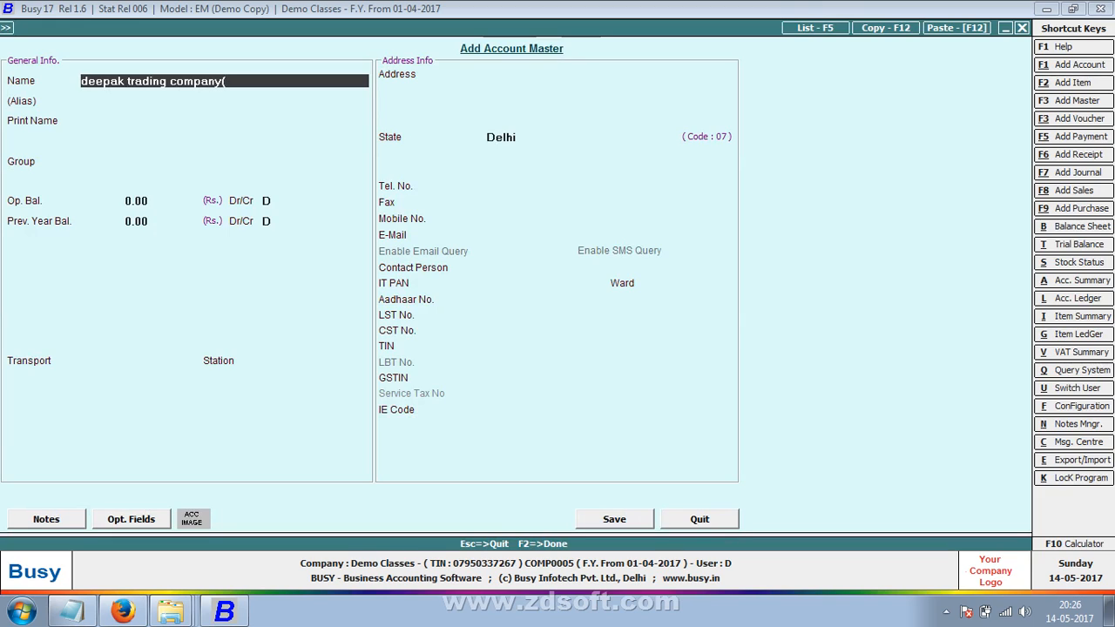
text(kolkkat)
key(BackSpace)
key(BackSpace)
key(BackSpace)
key(BackSpace)
text(katta)
key(Return)
key(Return)
key(Return)
text(sun)
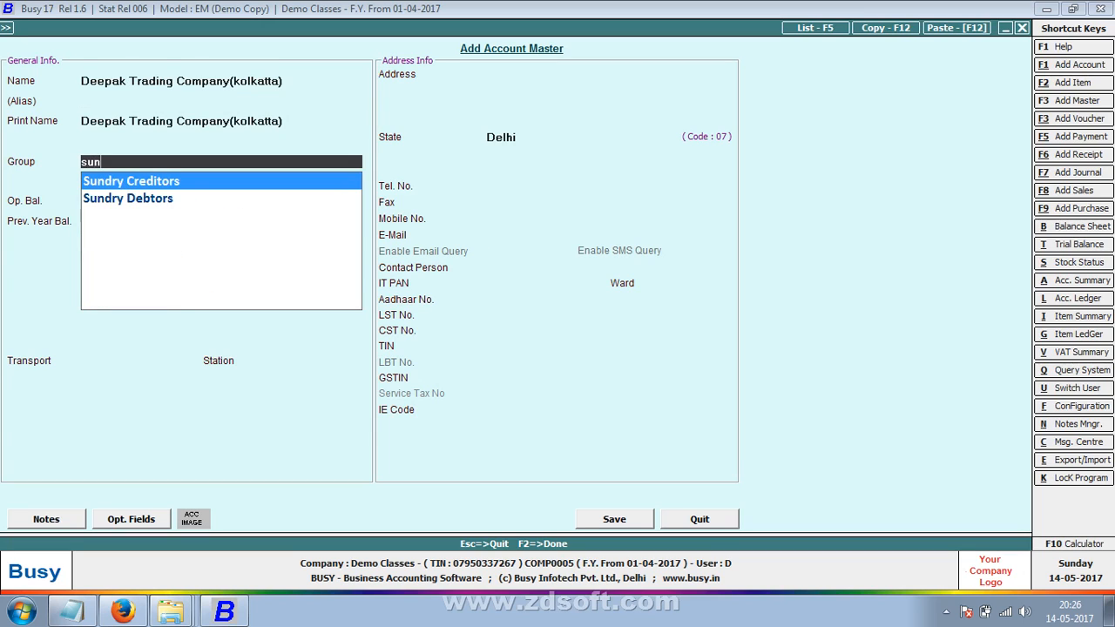
key(Return)
key(Return)
key(Return)
key(Return)
key(Return)
key(Return)
key(Return)
key(Return)
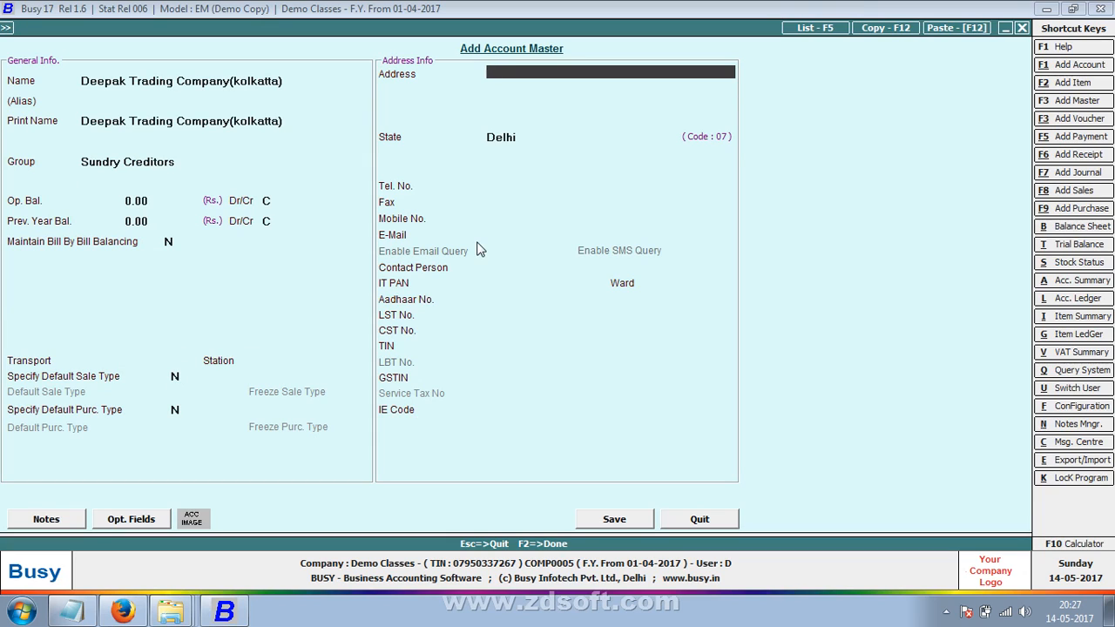
- Give the account address Jallender, state Madhya Pradesh, TIN 23154789, and skip creating a contact
text(jallender)
key(Return)
key(Return)
key(Return)
text(ma)
key(Return)
key(Return)
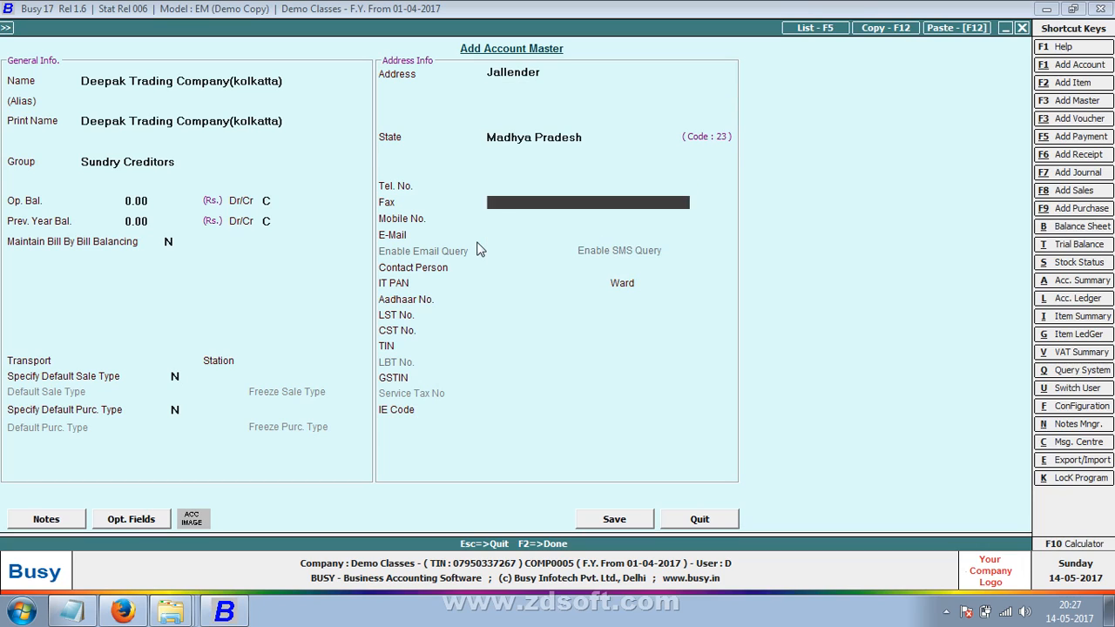
key(Return)
key(Return)
key(Return)
key(Return)
key(Return)
key(Return)
key(Return)
key(Return)
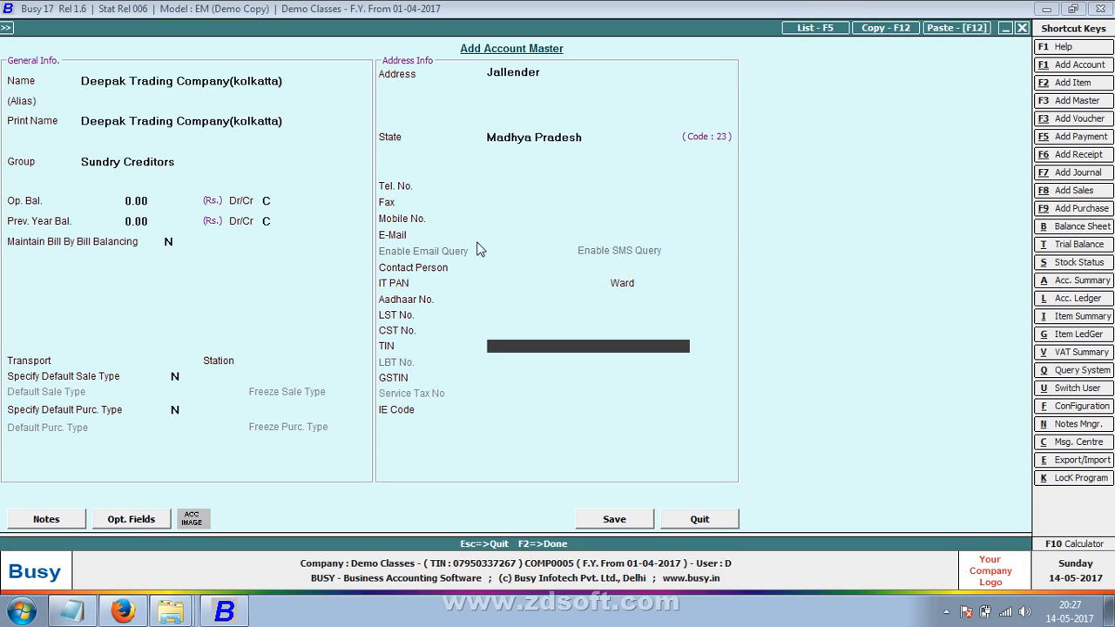
text(231)
text(54789)
key(Return)
key(Return)
key(Return)
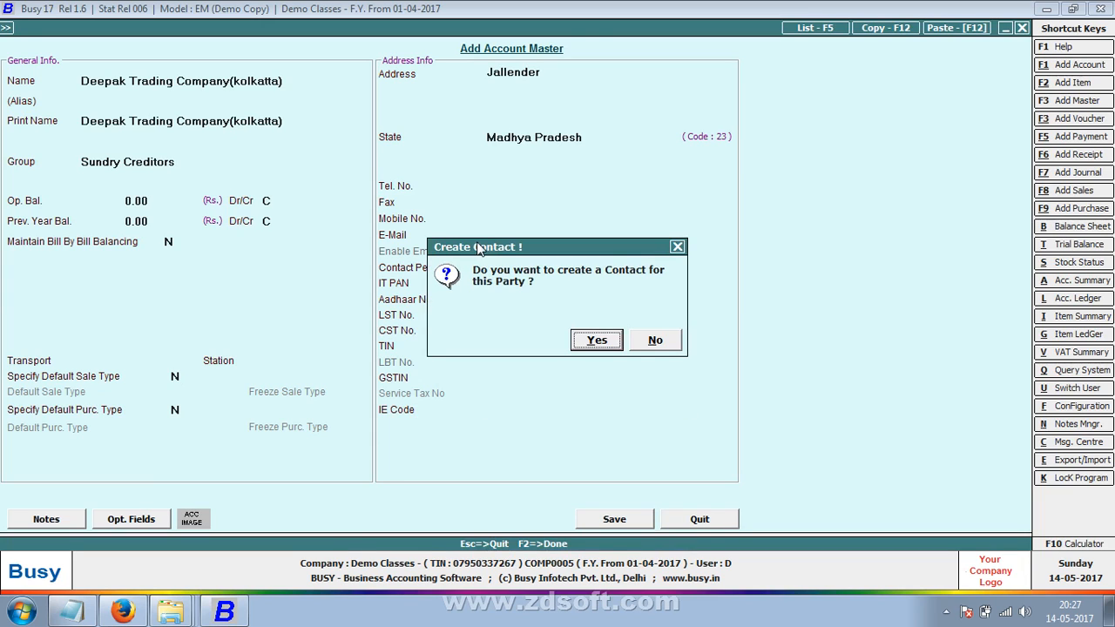
key(Right)
key(Return)
- Dismiss the local-transaction warnings and change the sale type to C/C-Form
key(Escape)
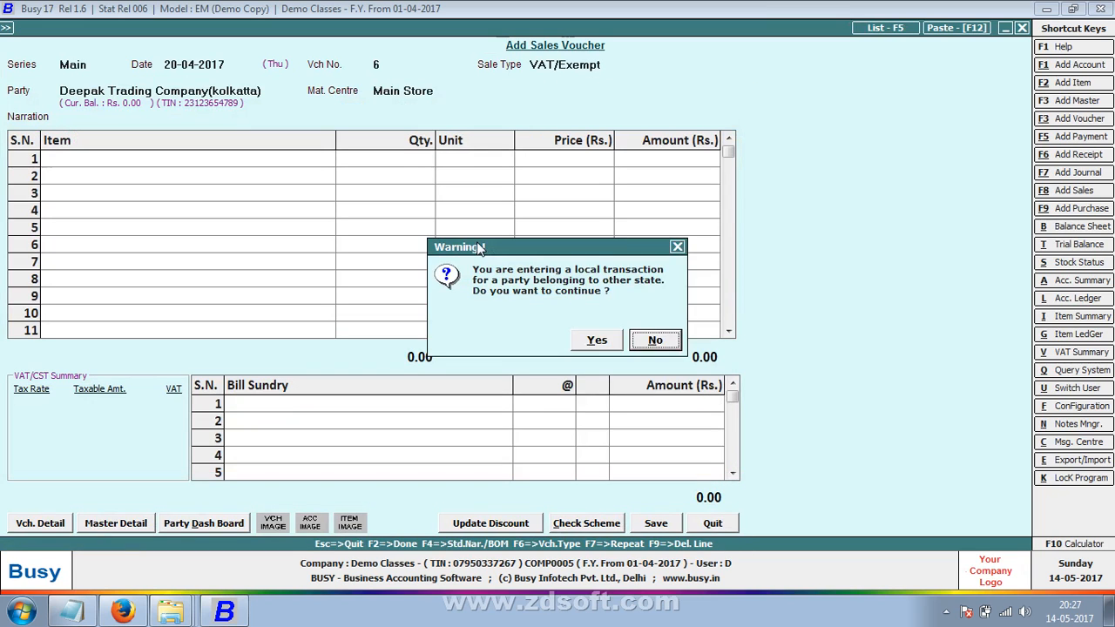
key(Return)
key(Return)
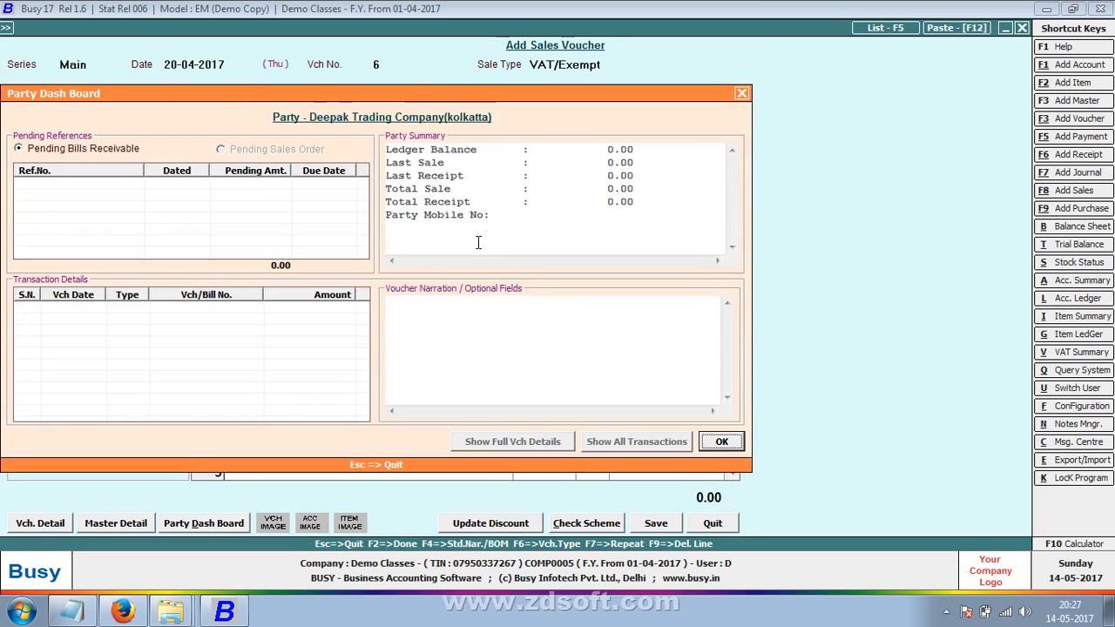
key(Escape)
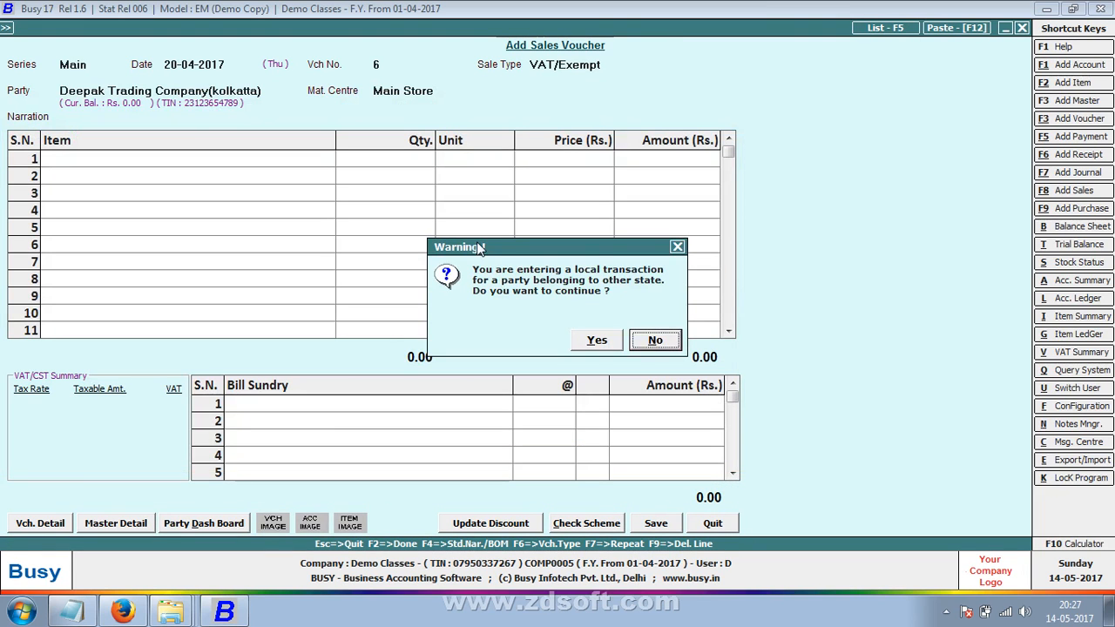
key(Return)
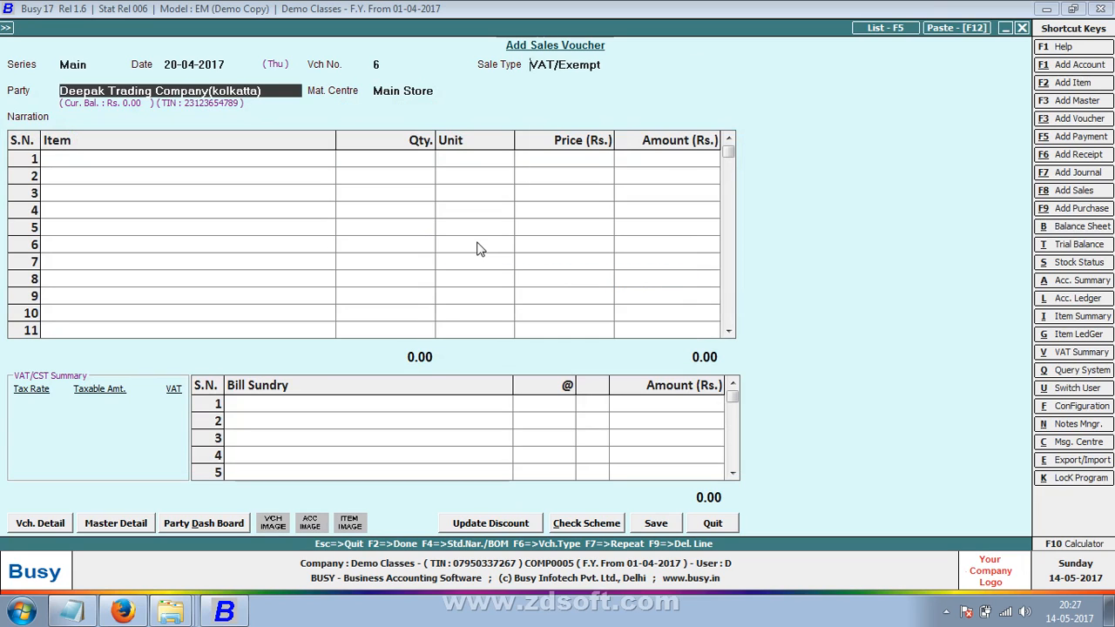
key(shift+Tab)
key(Return)
key(Return)
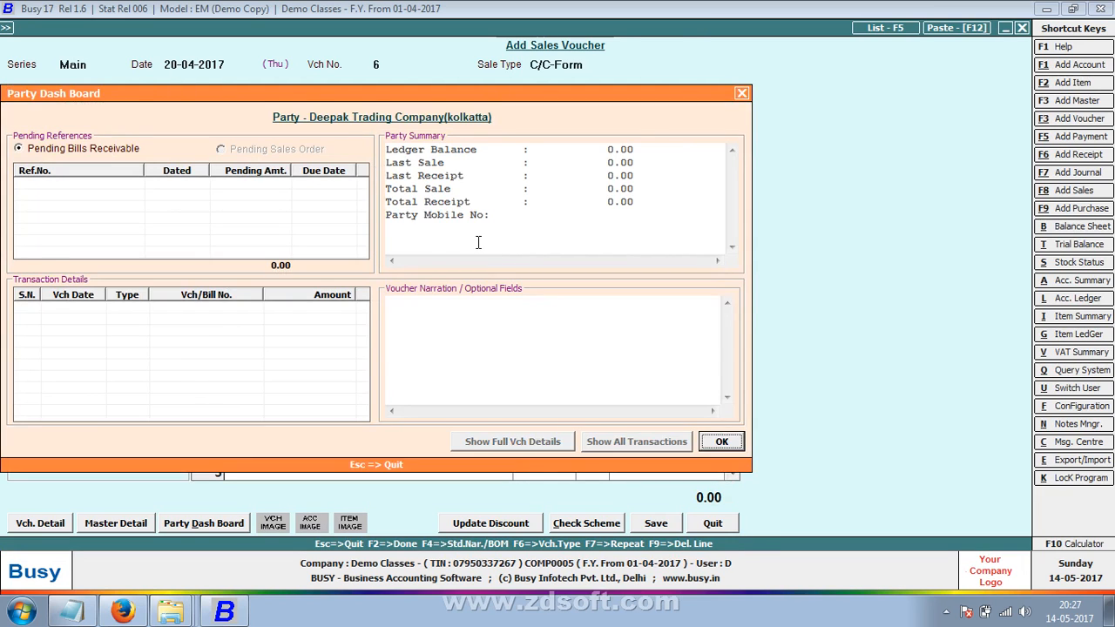
key(Escape)
key(Return)
key(Return)
key(Return)
- Enter transport Anmol Trp, station Jallender and GR/RR No. DTC/25
key(shift+Tab)
key(shift+Tab)
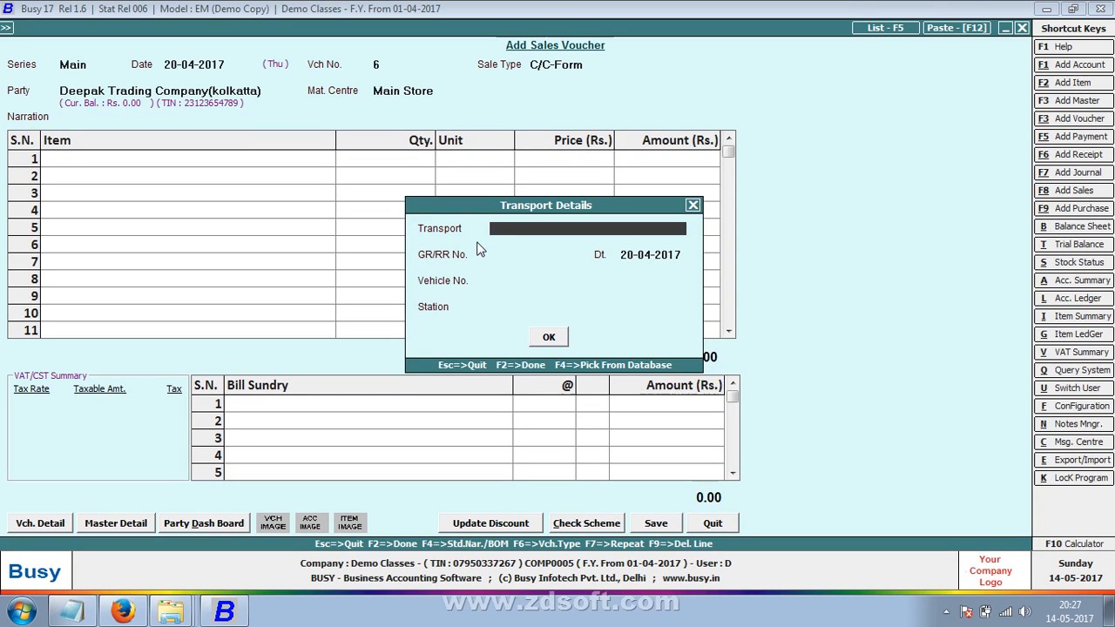
text(Anmol Trp)
key(Return)
key(Return)
key(Return)
key(Return)
key(Return)
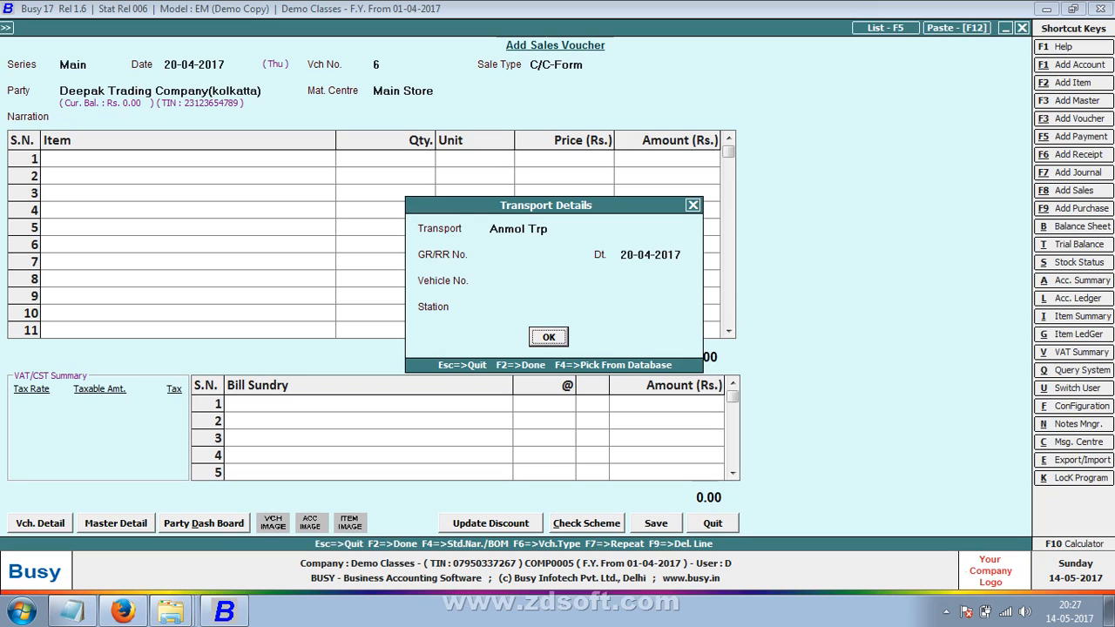
key(shift+Tab)
text(jallende)
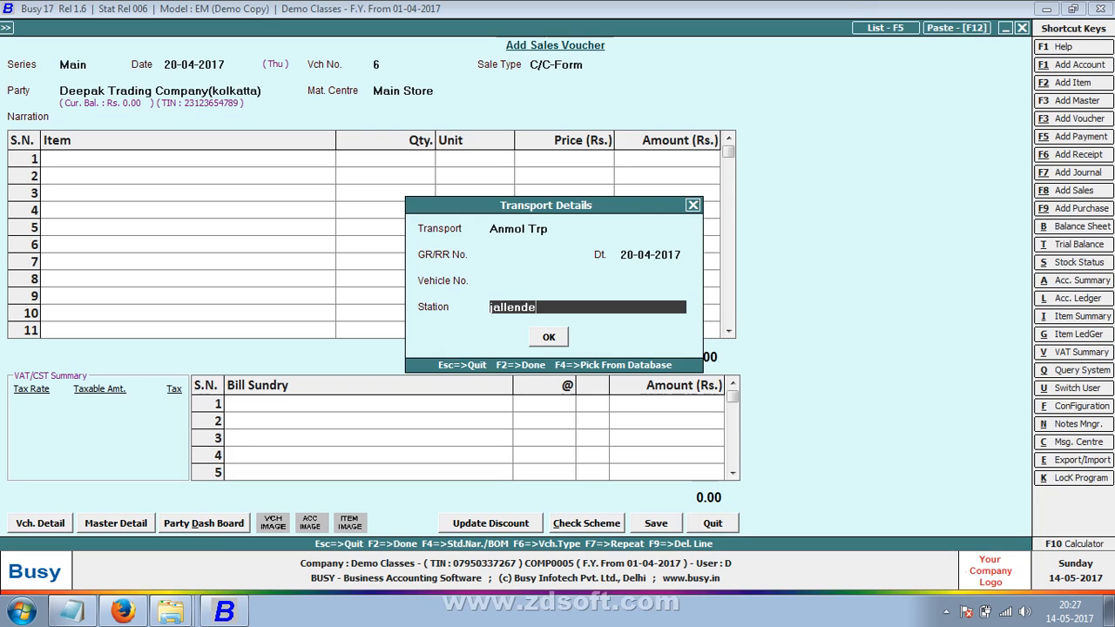
text(r)
key(shift+Tab)
key(shift+Tab)
key(shift+Tab)
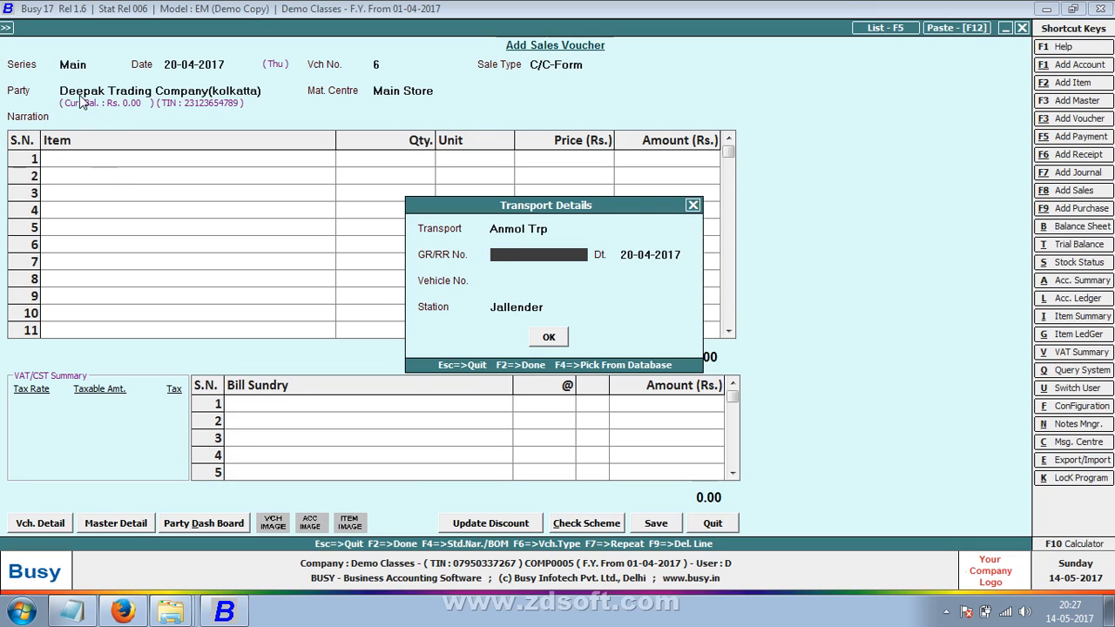
text(DTC/25)
key(Return)
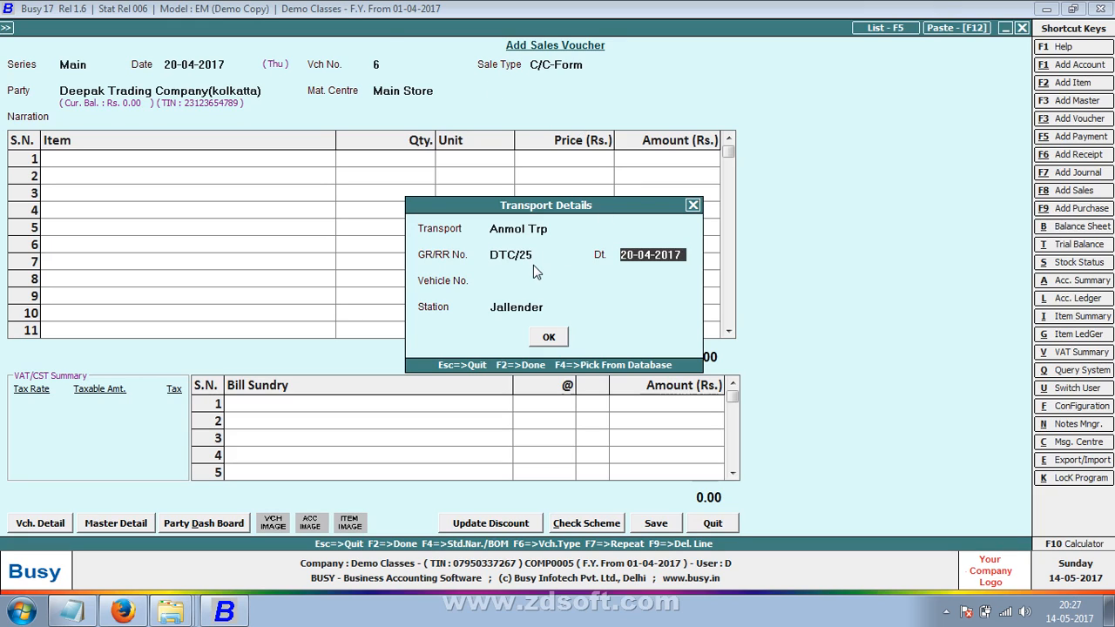
- Confirm the transport details and add Copy -4 at 50.00 as the first item
key(Return)
key(Return)
key(Return)
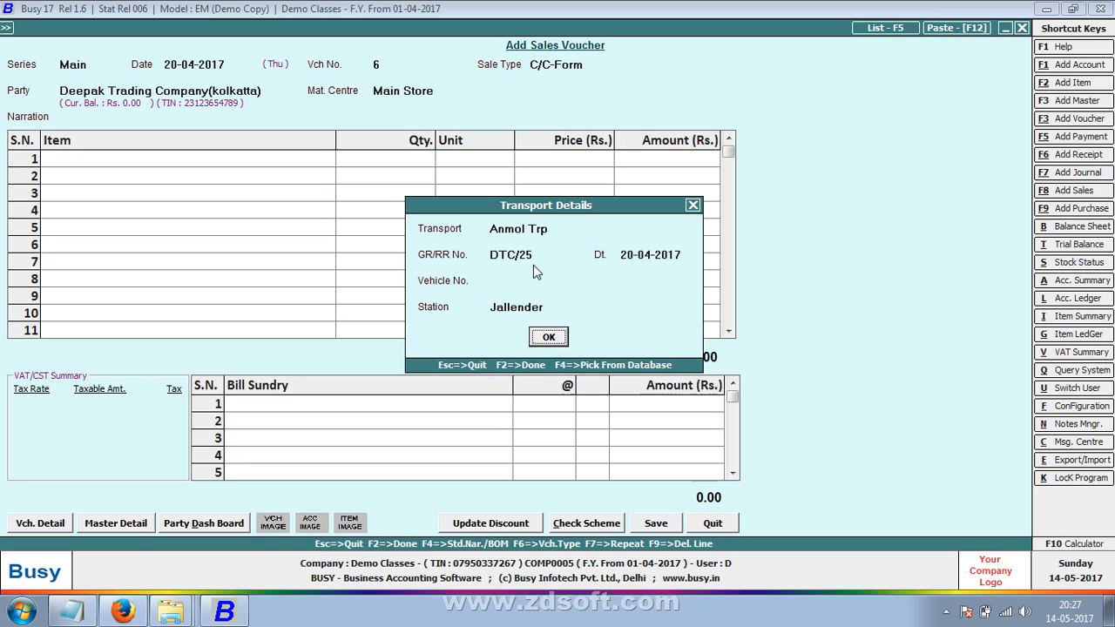
key(Return)
key(Return)
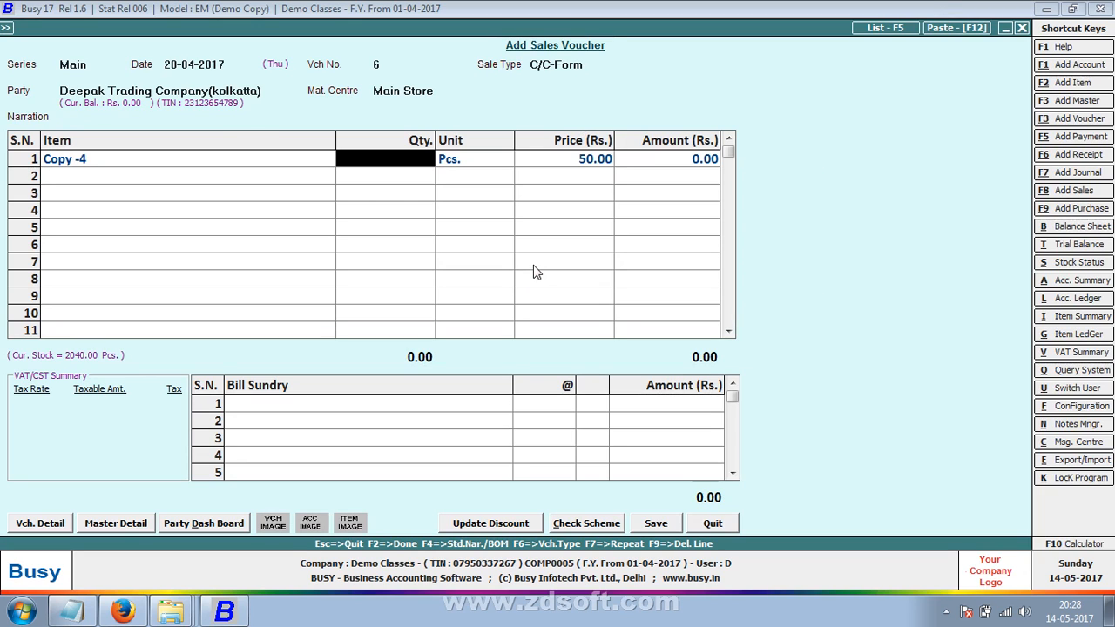
- Set quantity 250 for Copy -4 and add 2% Central Sales Tax
text(250)
key(Return)
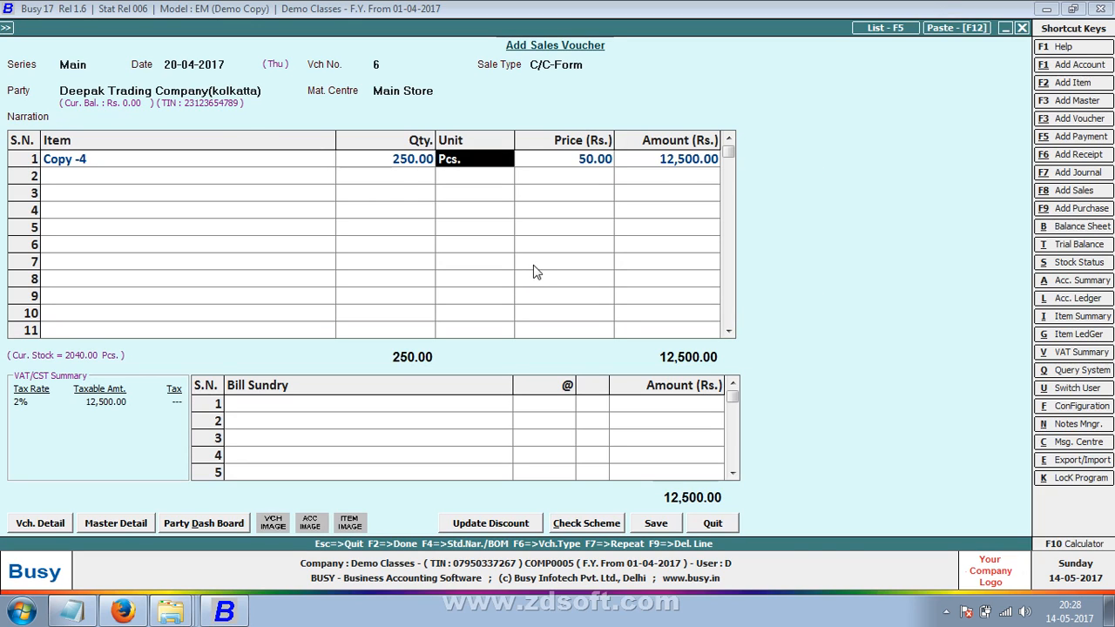
key(Return)
key(Return)
key(Return)
key(Return)
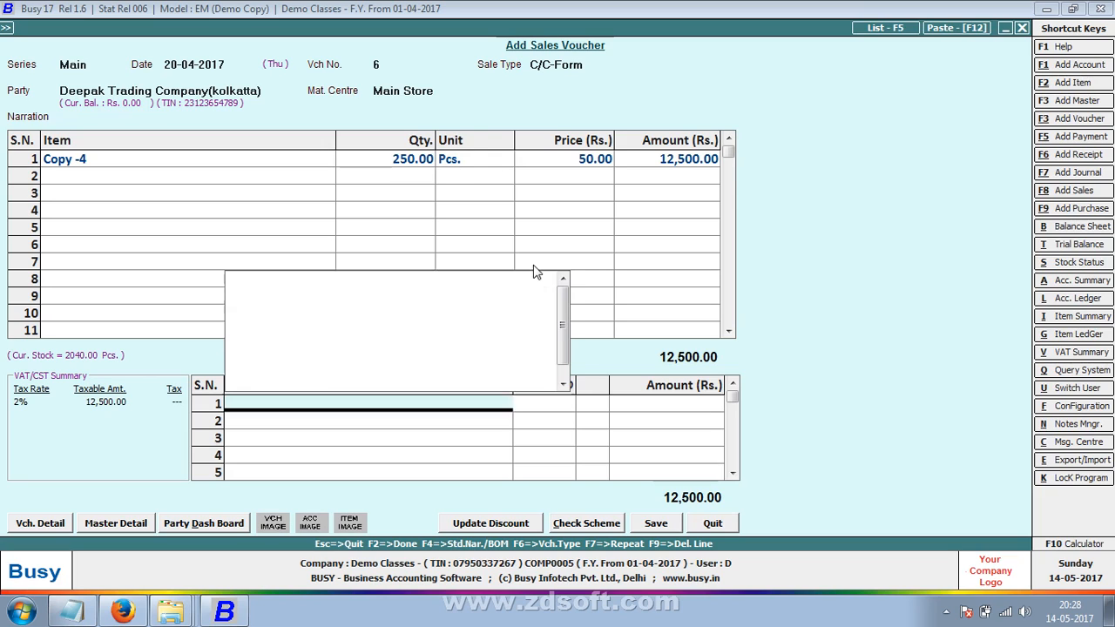
key(Return)
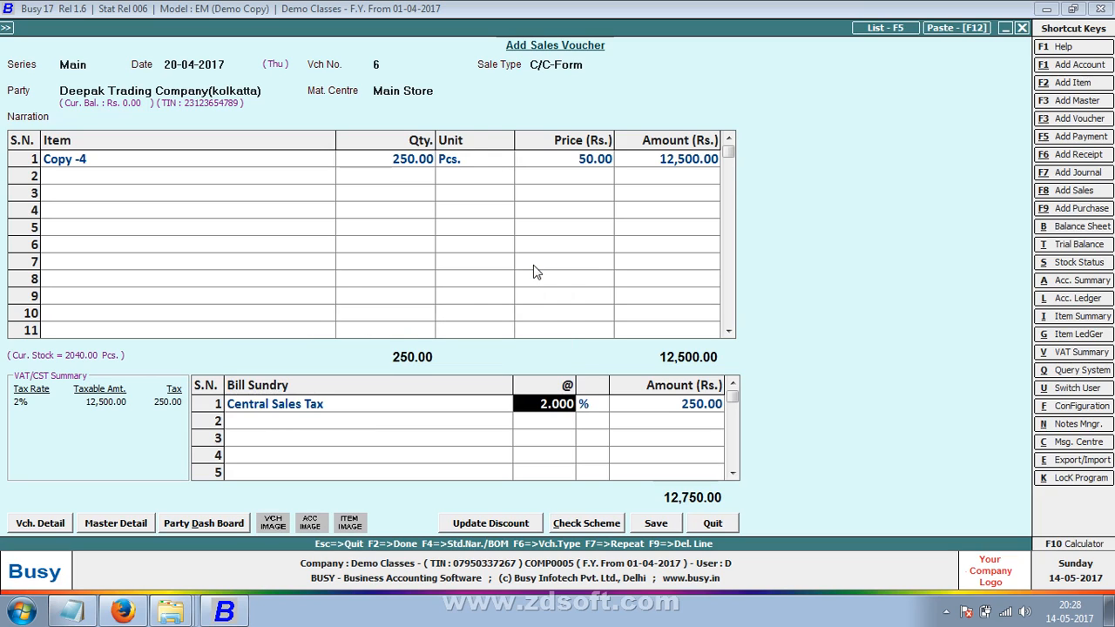
- Confirm Form C receivable of 12,750.00 and save the voucher without printing
key(F2)
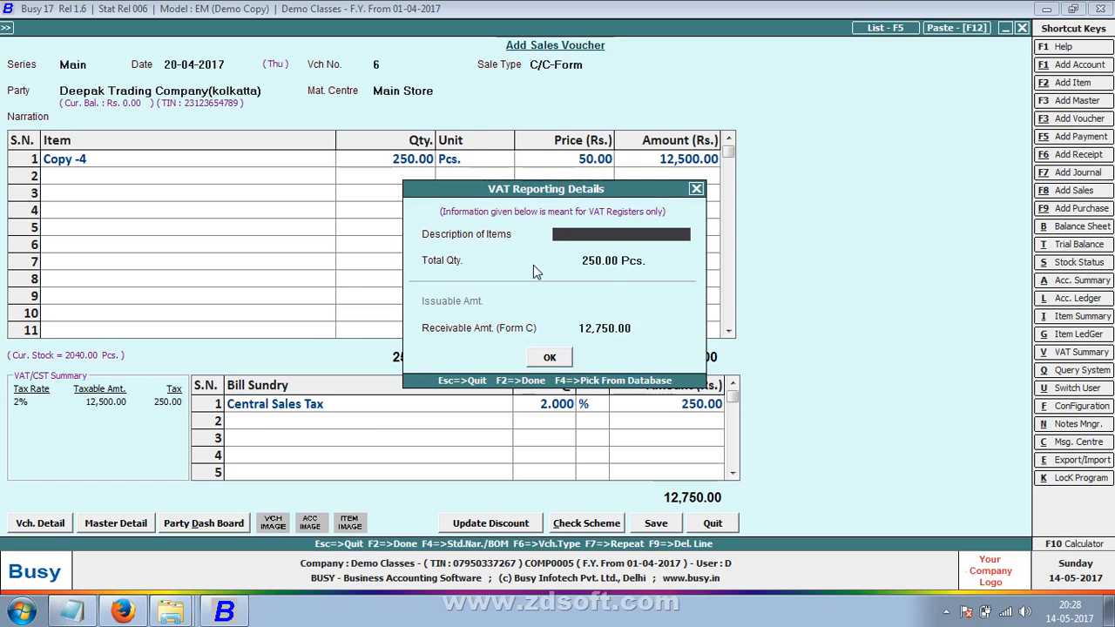
key(Return)
key(Return)
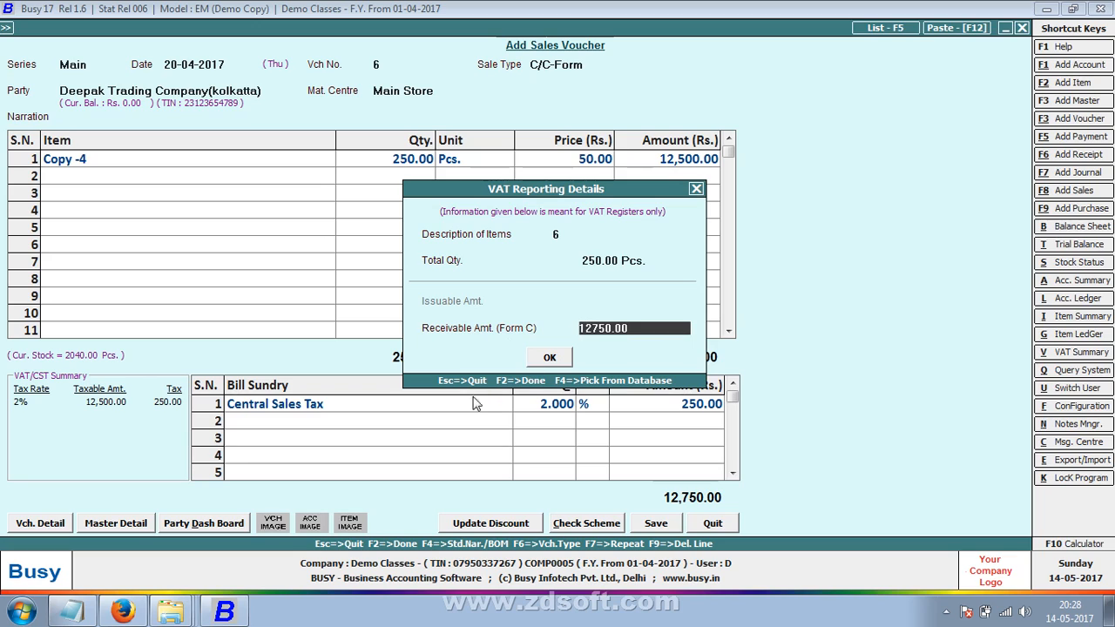
click(555, 358)
click(556, 358)
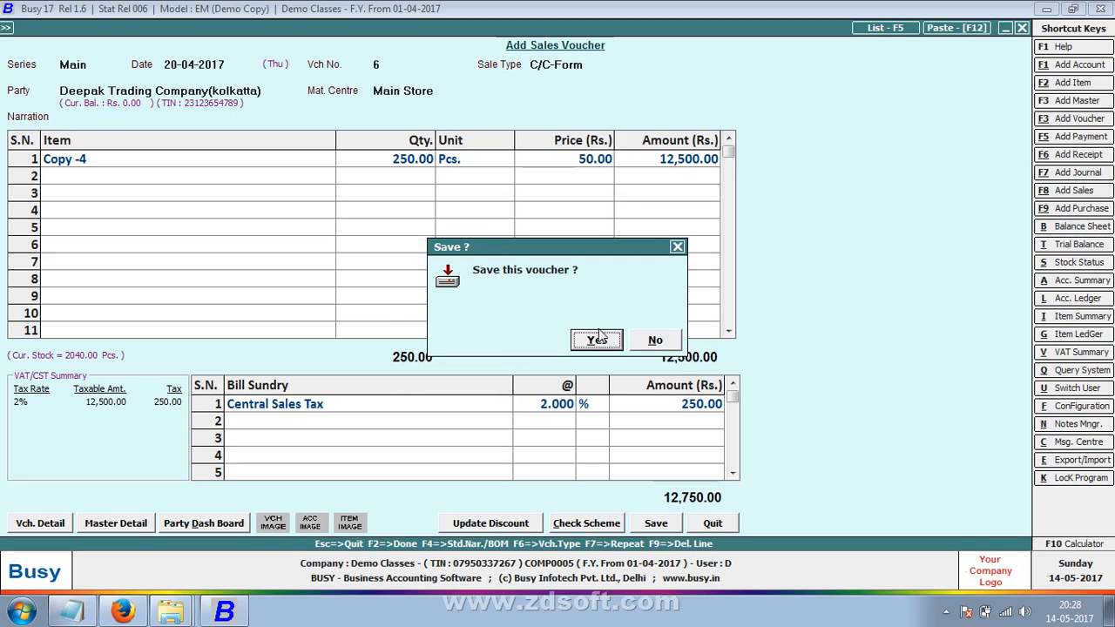
click(595, 344)
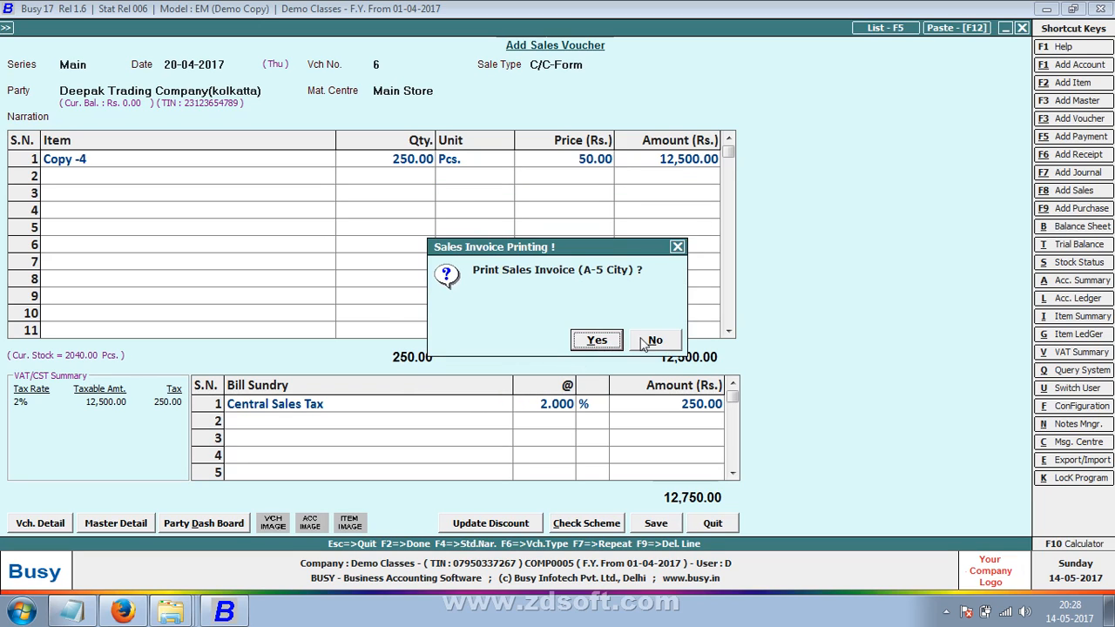
click(655, 341)
key(Return)
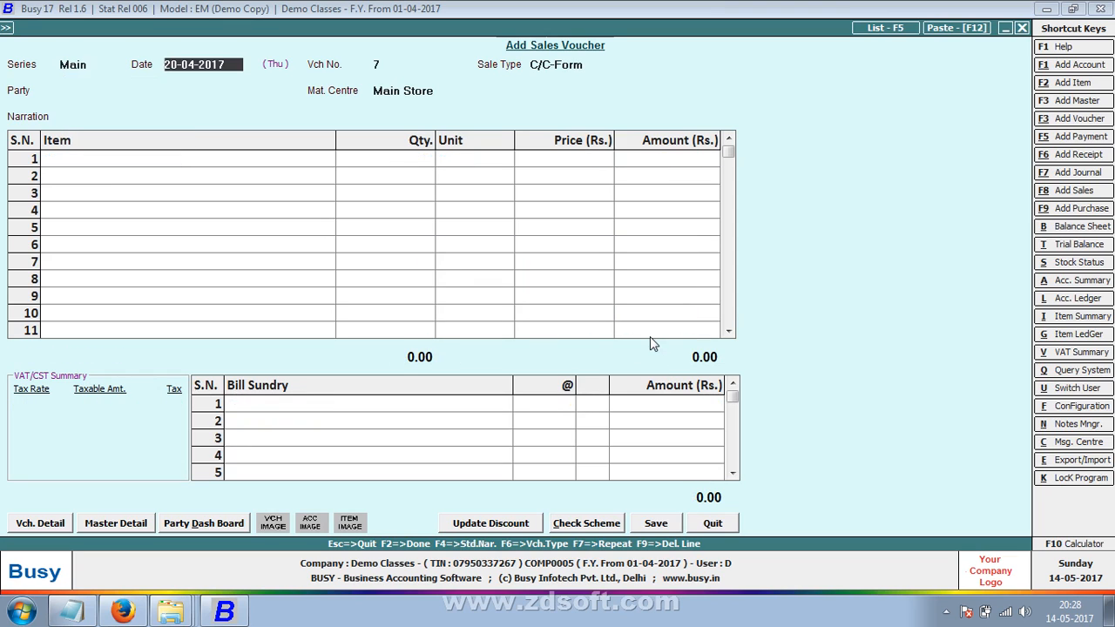
- Date the voucher 22-04-2017 and start a new party named PARAS PRIVATE LIMITED COMPANY
text(22)
key(Return)
key(Return)
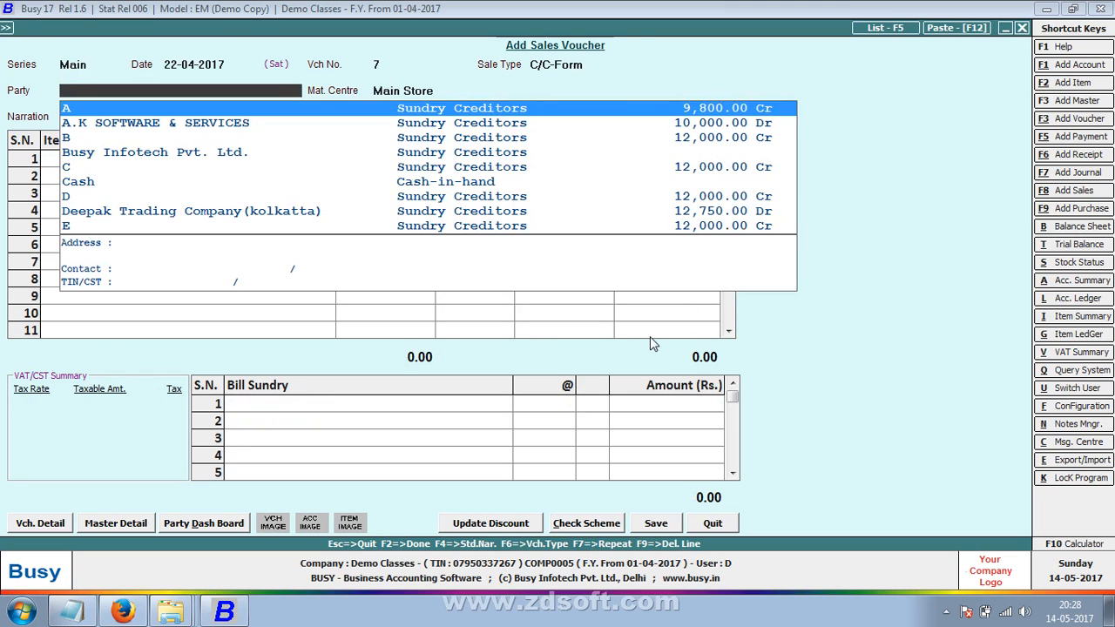
key(F3)
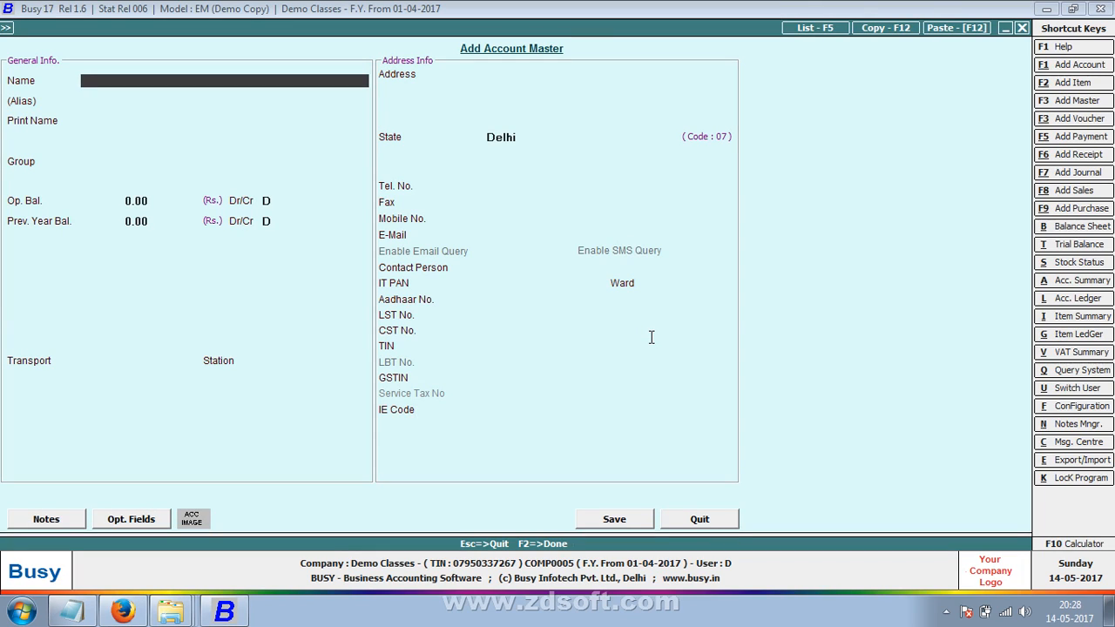
text(PARAS PRIVATE LIMITED COMPAYN)
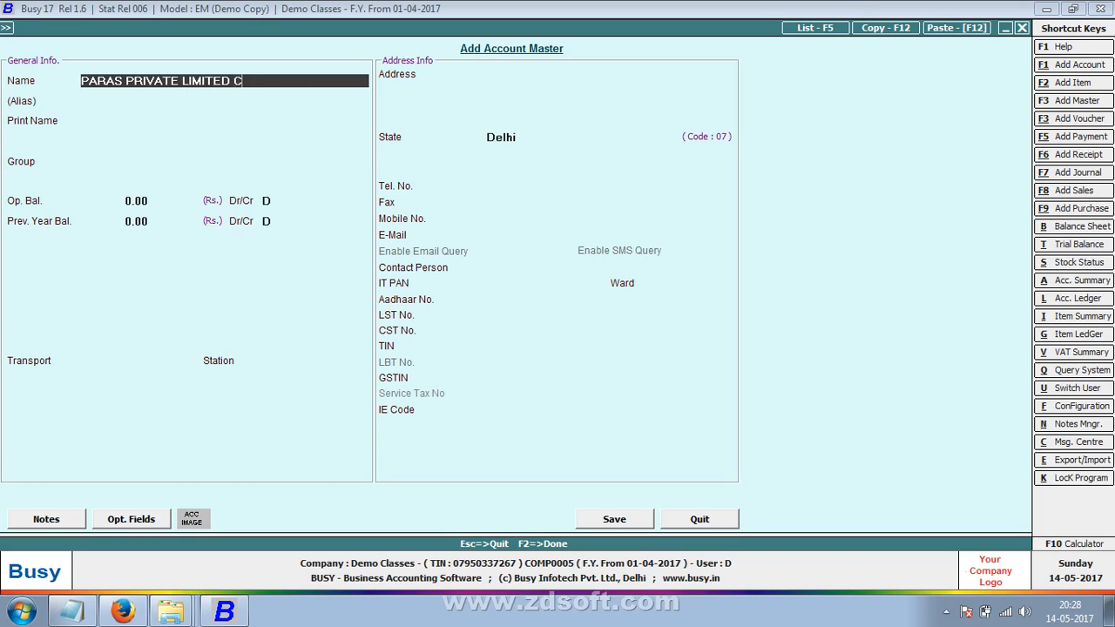
key(BackSpace)
key(BackSpace)
text(NY)
key(Return)
key(Return)
- Put the account in Sundry Debtors with bill-by-bill balancing turned off
text(Sun)
key(Return)
key(Return)
key(Return)
key(Return)
key(Return)
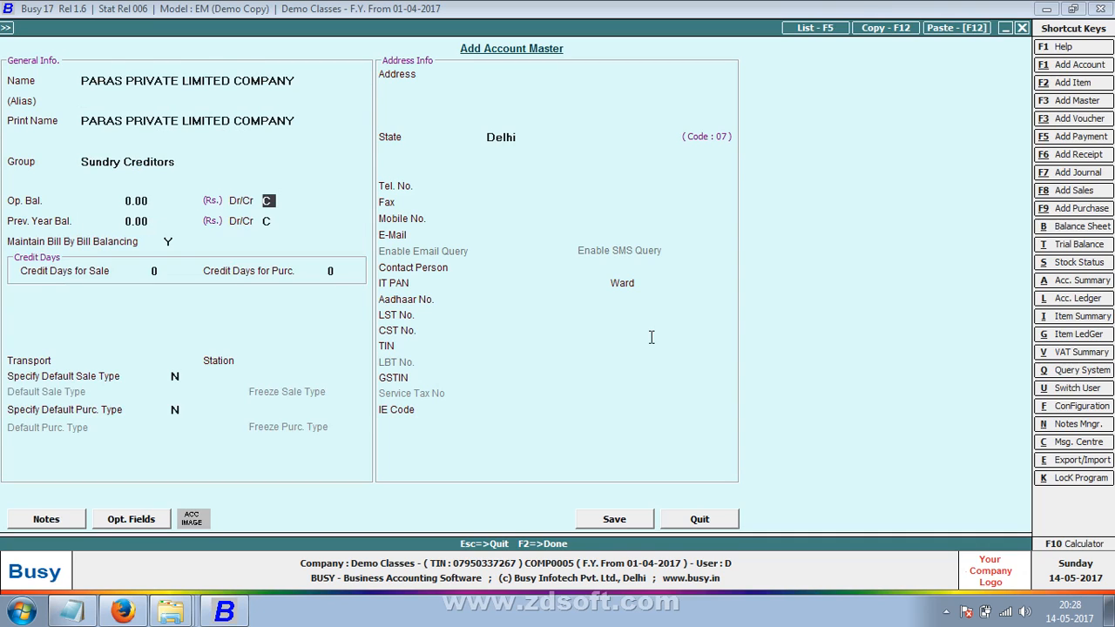
key(n)
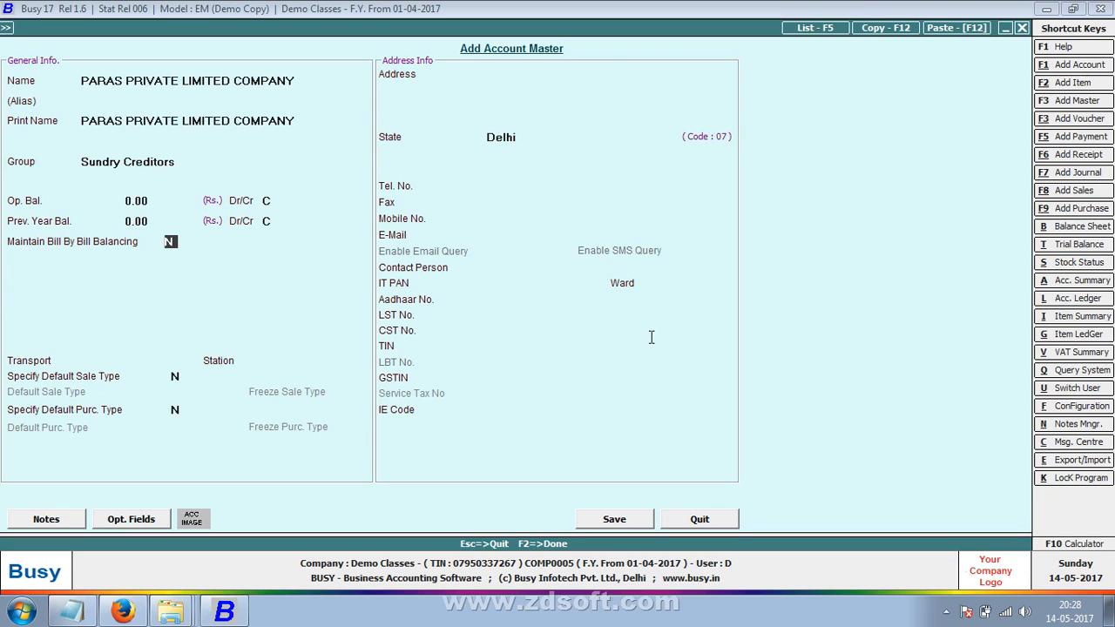
key(Return)
key(Return)
key(Return)
key(Return)
key(Up)
key(Up)
key(Up)
key(Up)
key(Up)
key(Up)
key(Up)
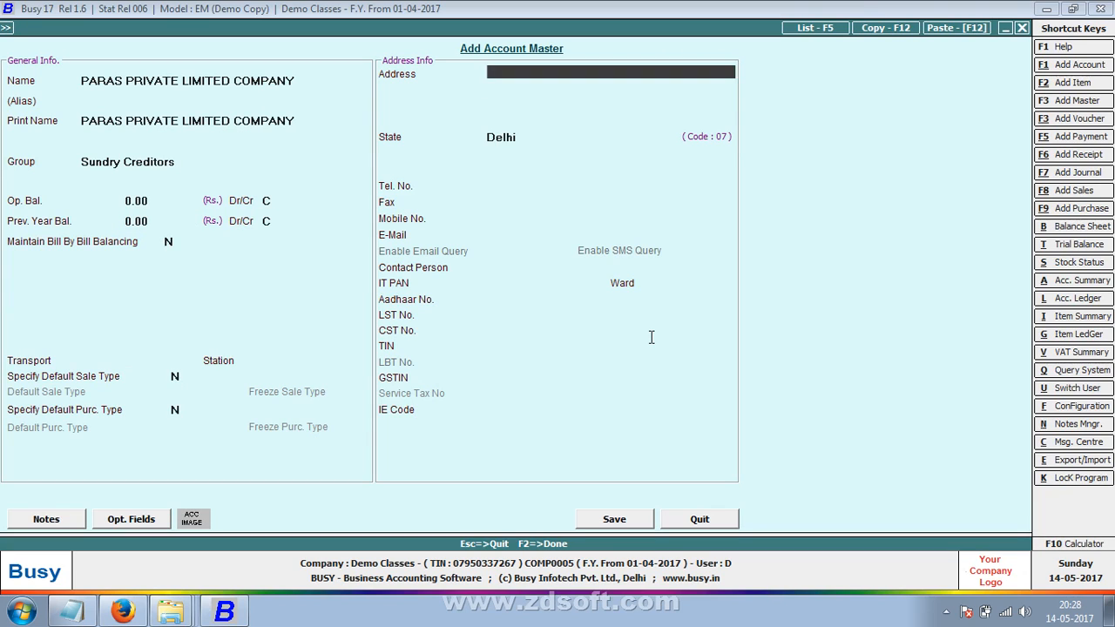
key(Up)
key(Up)
key(Up)
key(Up)
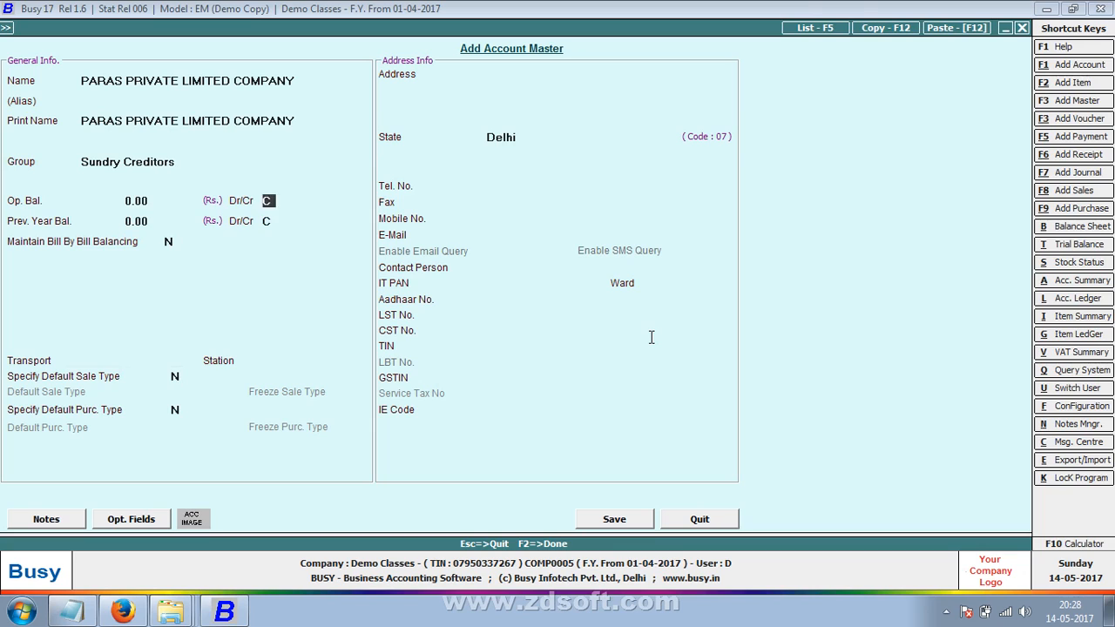
text(SU)
key(Down)
key(Return)
key(Return)
key(Return)
key(Return)
key(Return)
key(Return)
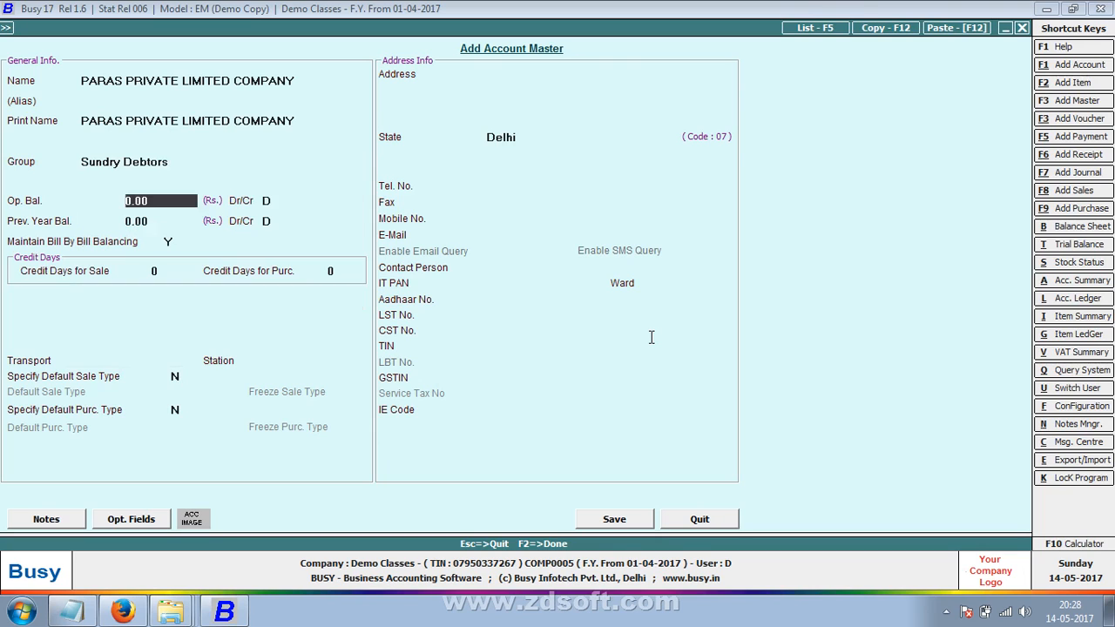
key(Return)
key(Return)
key(Return)
key(Return)
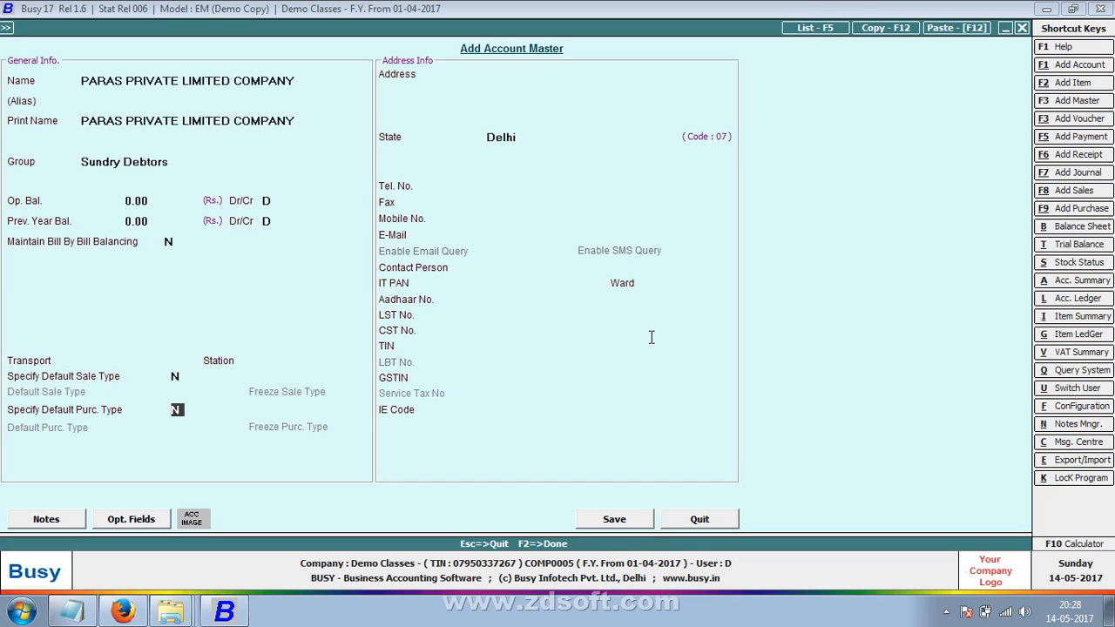
- Set the party's address to PATNA
key(Up)
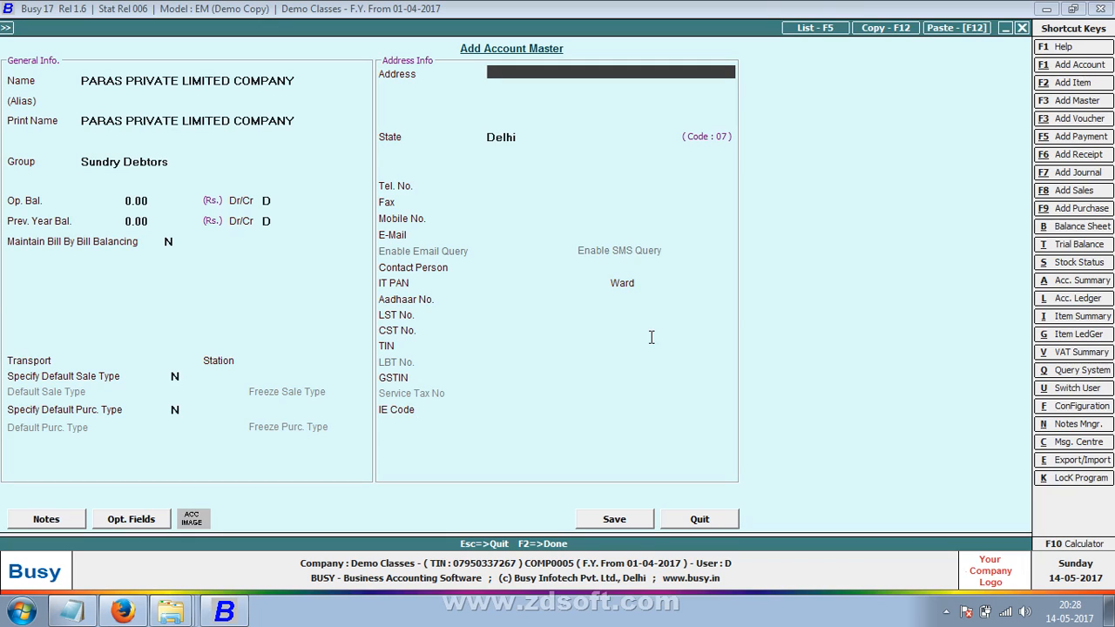
text(INDORE)
key(Return)
key(Return)
key(Return)
key(Return)
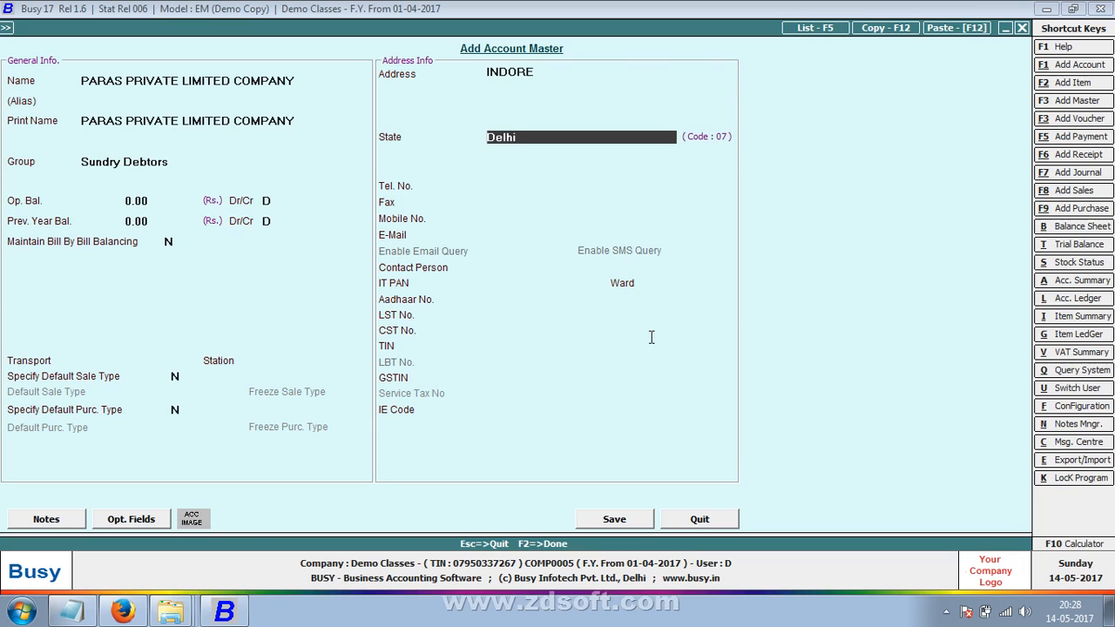
text(p)
key(BackSpace)
key(Escape)
key(Up)
key(Up)
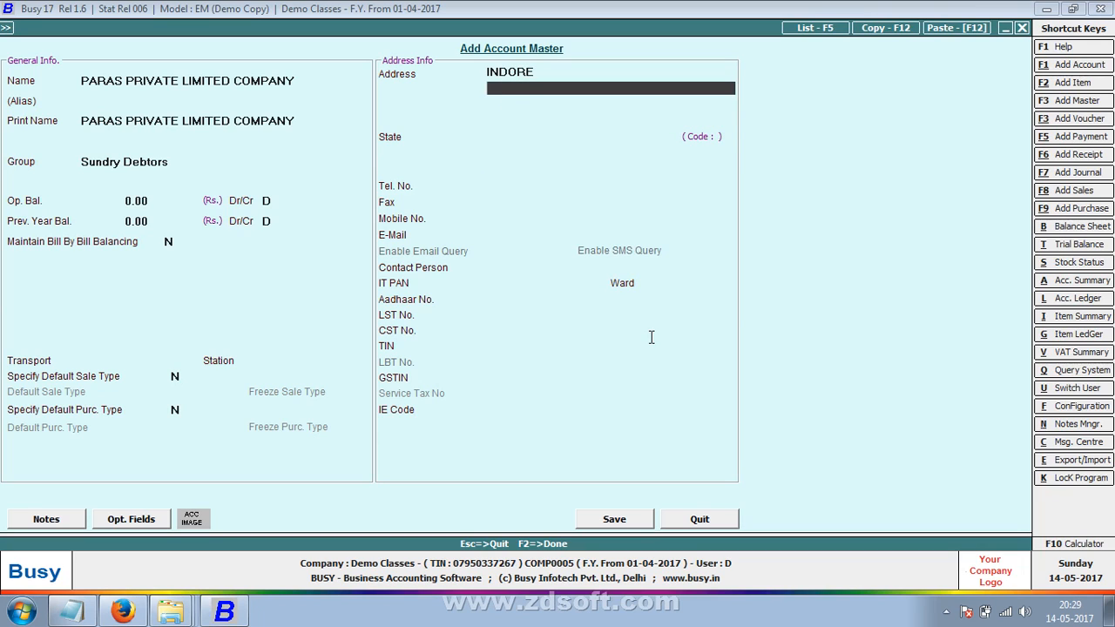
key(Up)
text(PATNA)
key(Return)
key(Return)
key(Return)
key(Return)
text(BI)
key(Return)
key(Return)
key(Return)
key(Return)
key(Return)
key(Return)
key(Return)
key(Return)
key(Return)
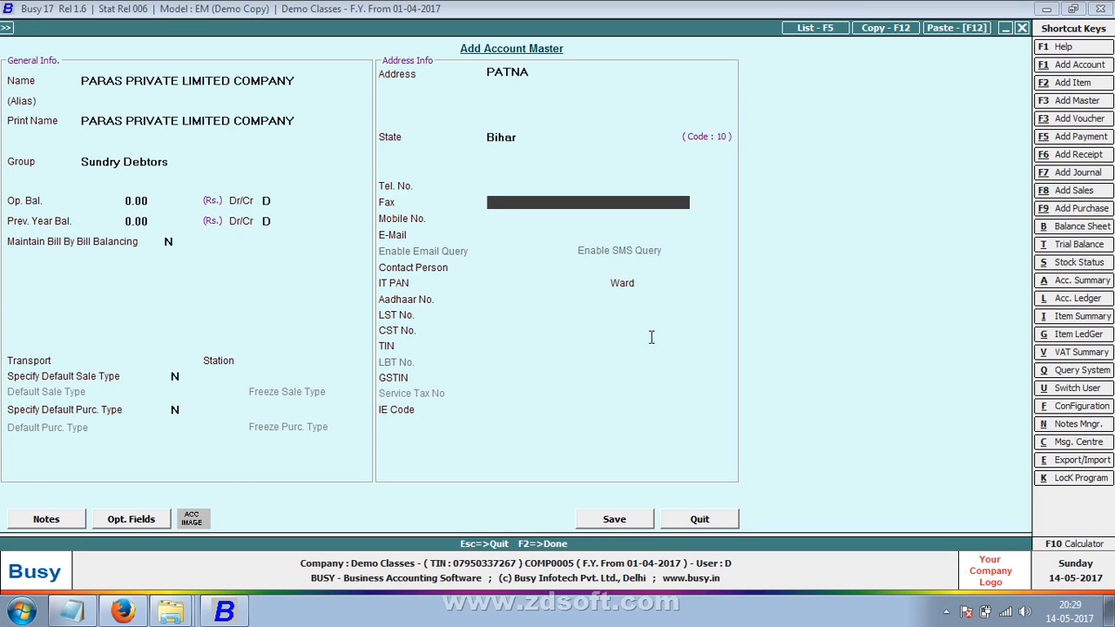
key(Return)
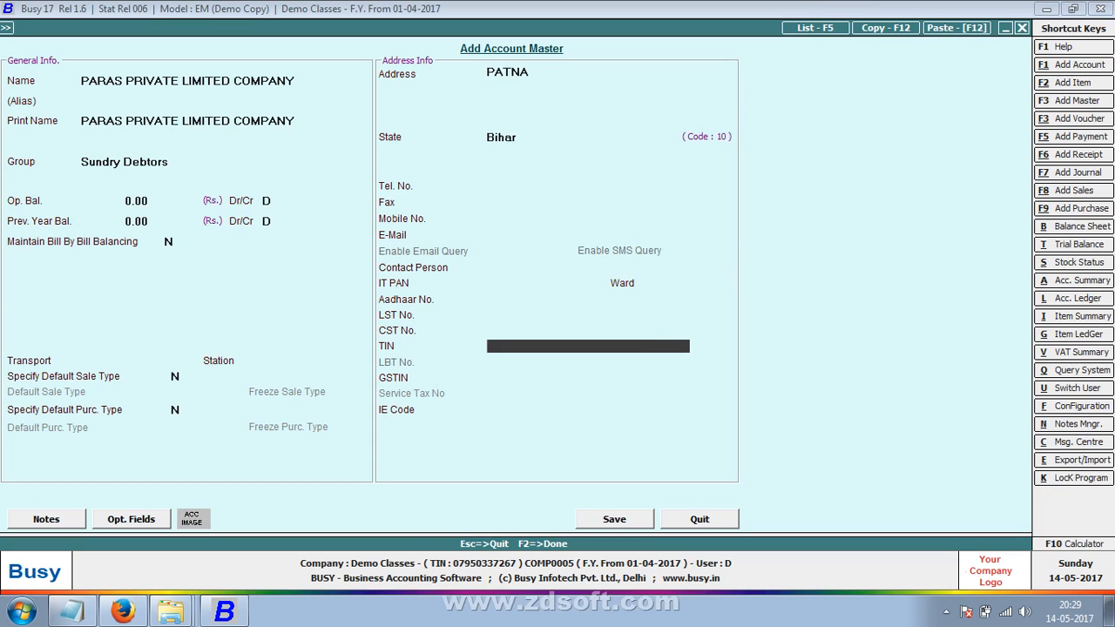
text(10123654789)
key(Return)
key(Return)
key(Return)
key(Return)
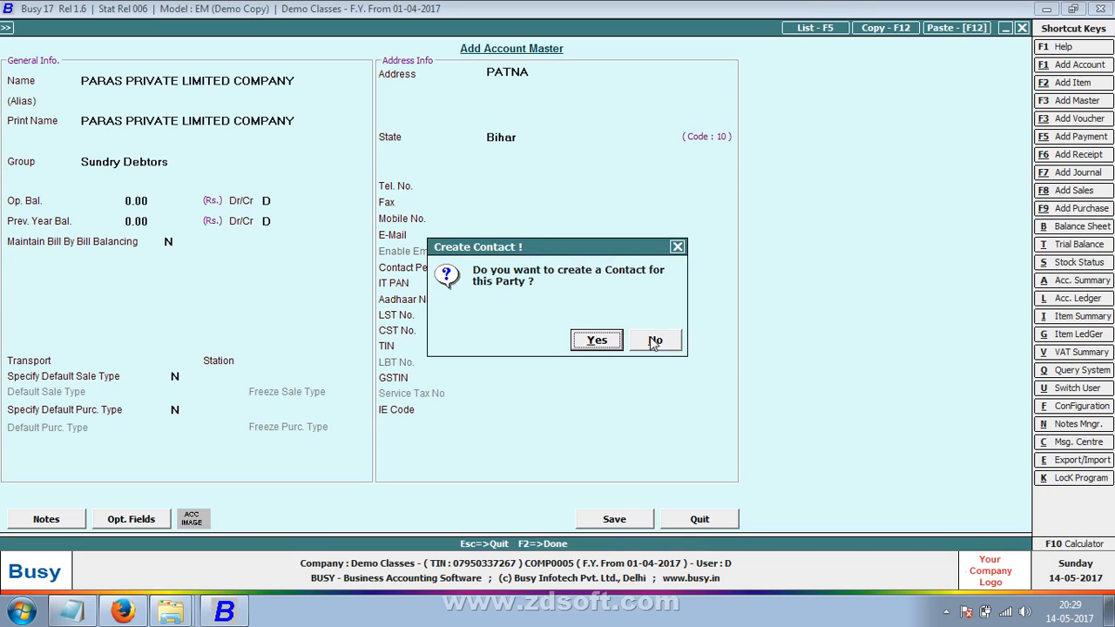
click(655, 340)
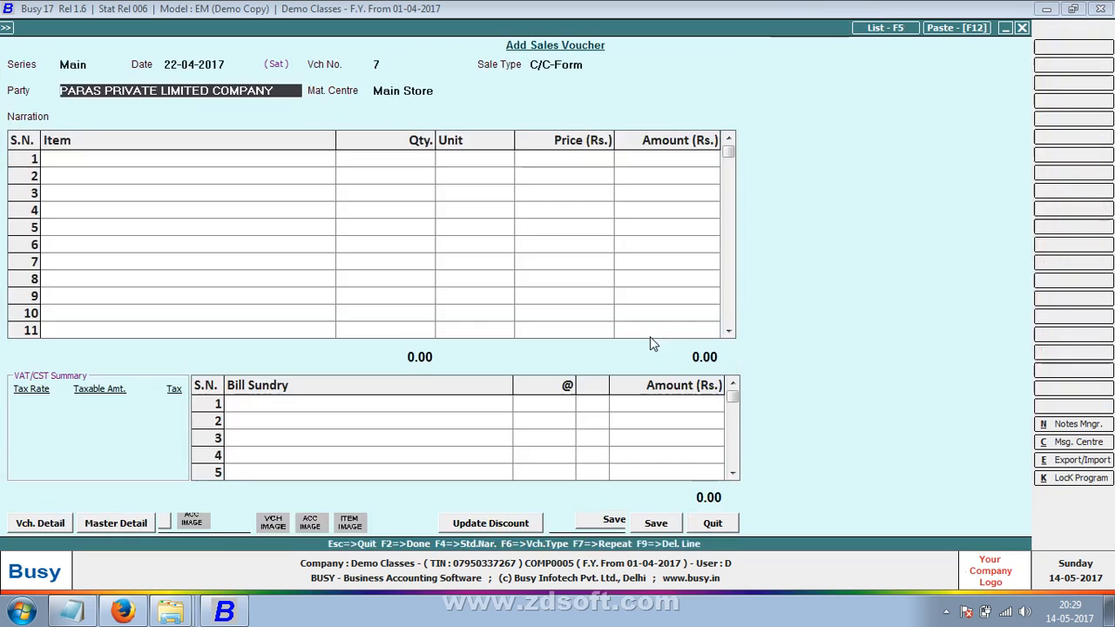
- Enter transporter ANKUR TRP, GR/RR No. PPLC and station PATNA in the transport details
key(Return)
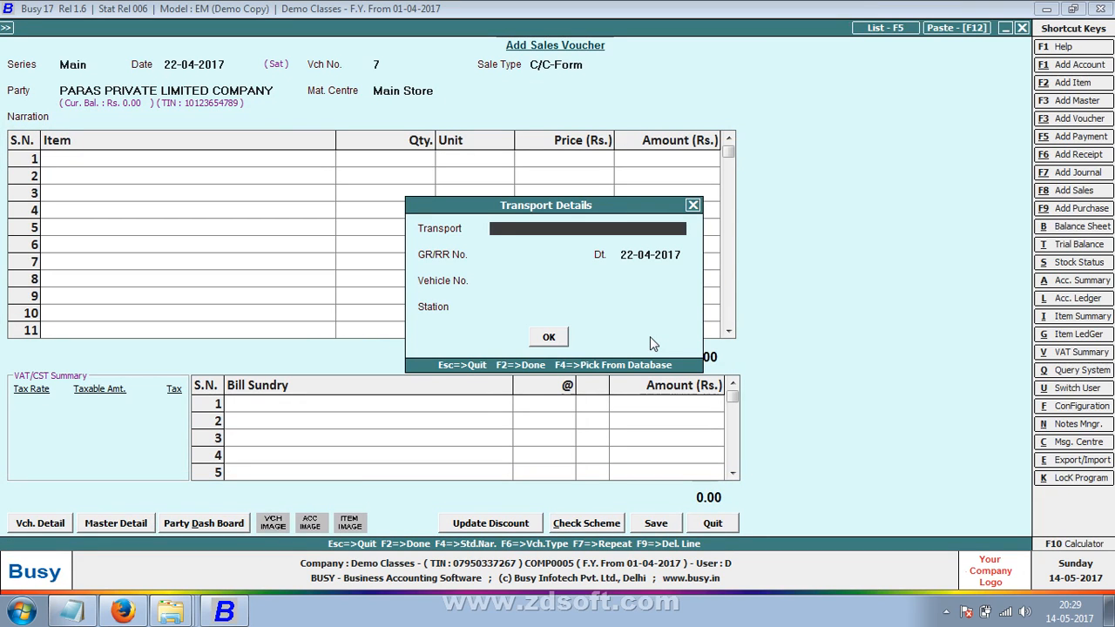
text(ANKUR TRP)
key(Return)
key(Return)
key(Return)
key(Up)
key(Up)
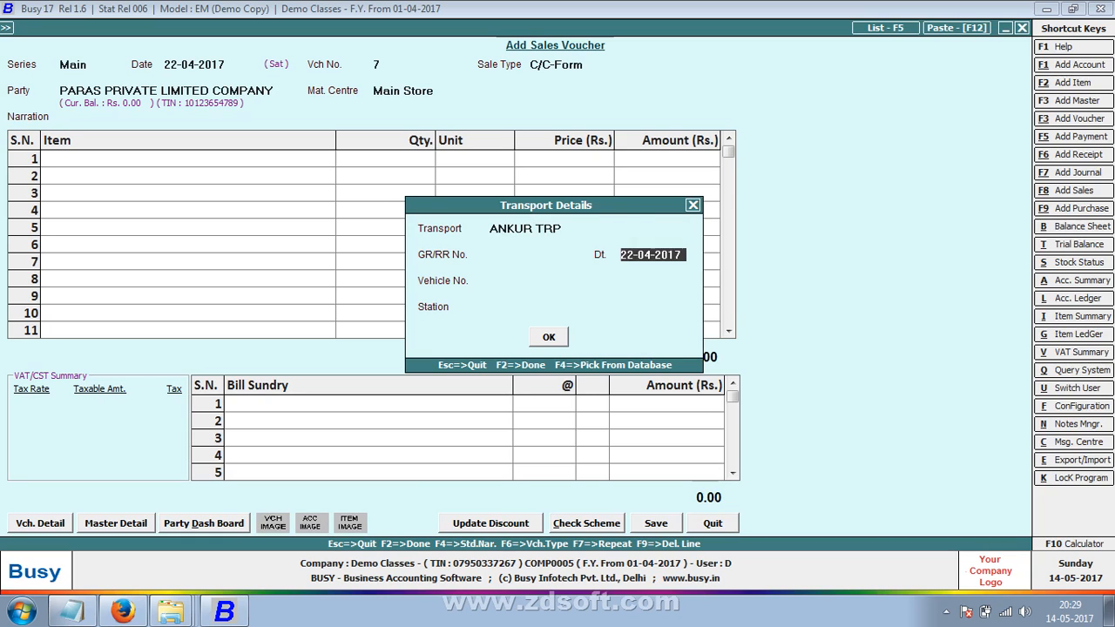
key(Up)
text(SD)
key(BackSpace)
key(BackSpace)
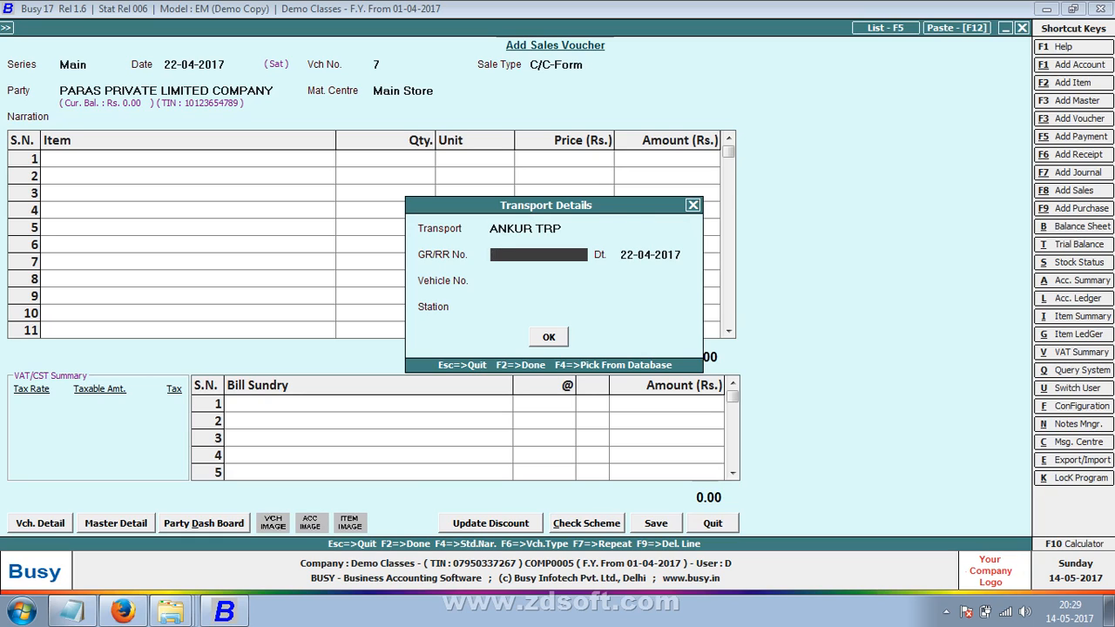
text(P)
text(PT)
text(C)
key(BackSpace)
key(BackSpace)
text(LC)
key(Return)
key(Return)
key(Return)
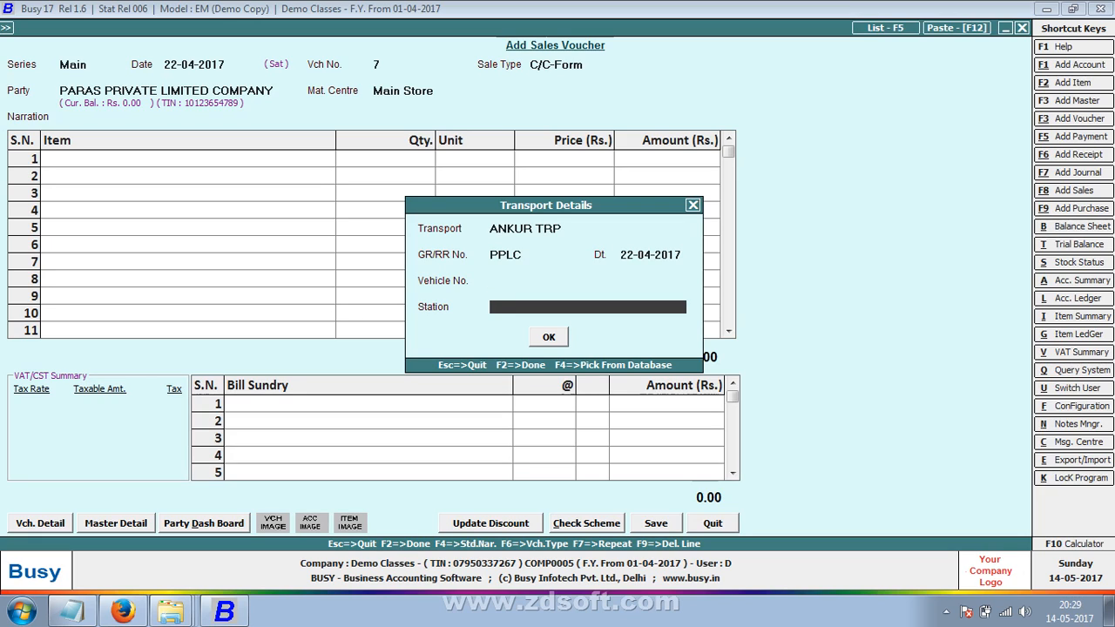
text(PATNA)
key(Return)
key(Return)
key(Return)
key(Return)
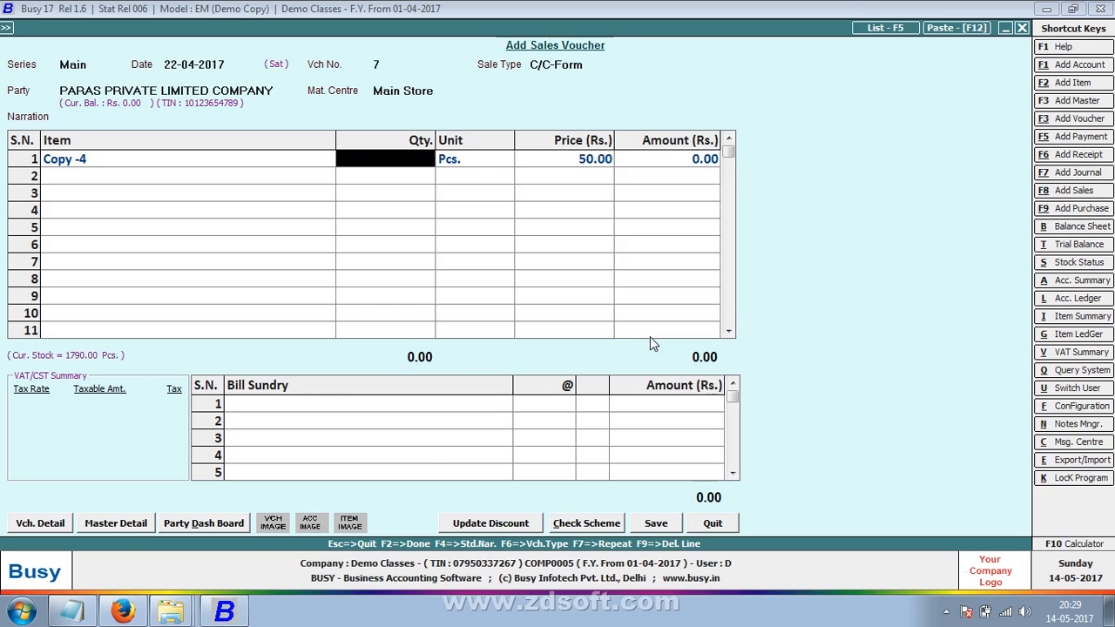
- Set quantity 200 for Copy -4 and add 2% Central Sales Tax
text(200)
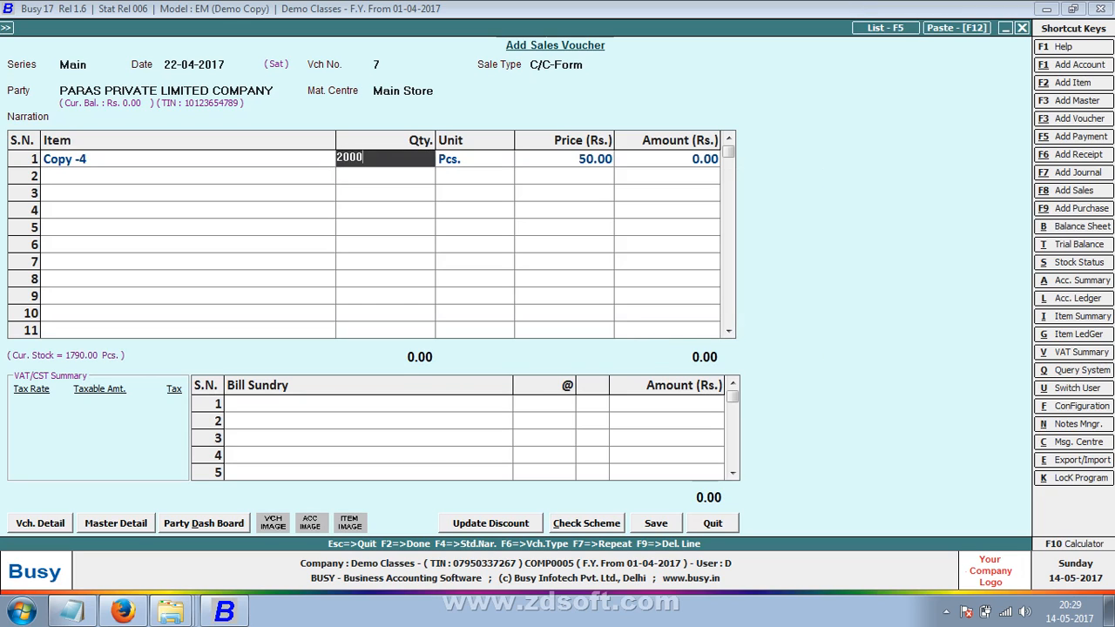
key(Return)
key(F2)
key(Return)
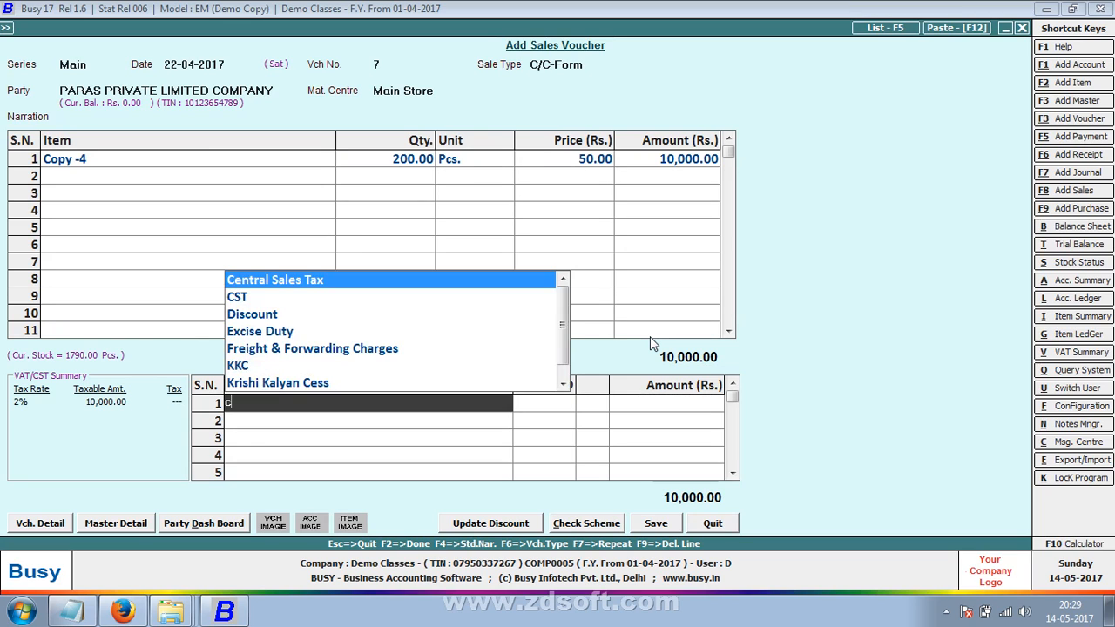
key(Return)
key(Return)
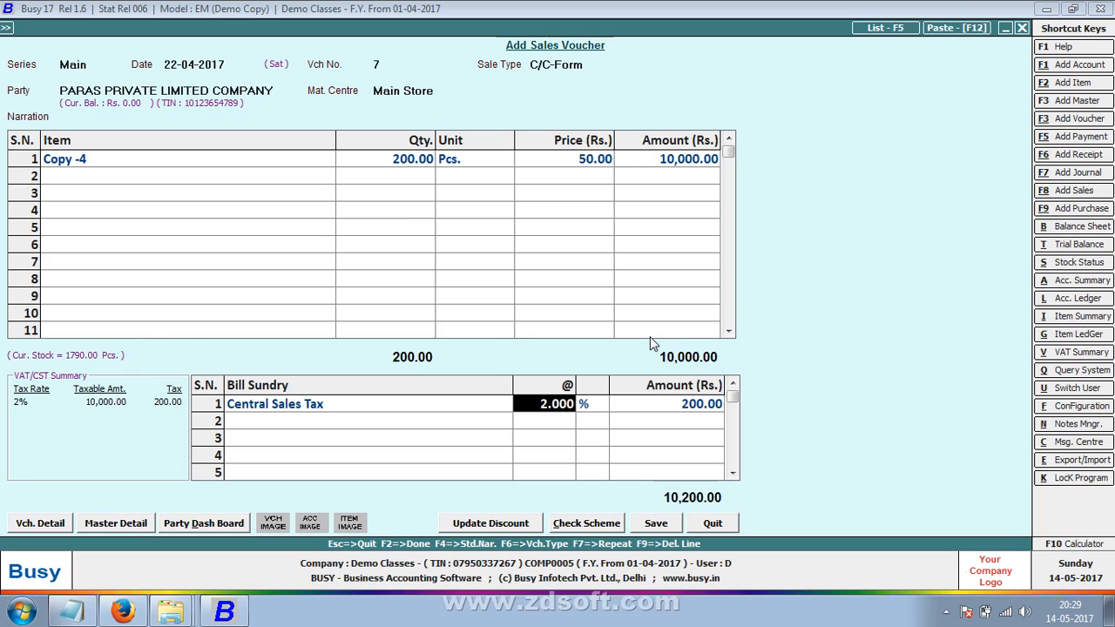
- Save the 10,200.00 voucher without printing the invoice
key(F2)
key(Return)
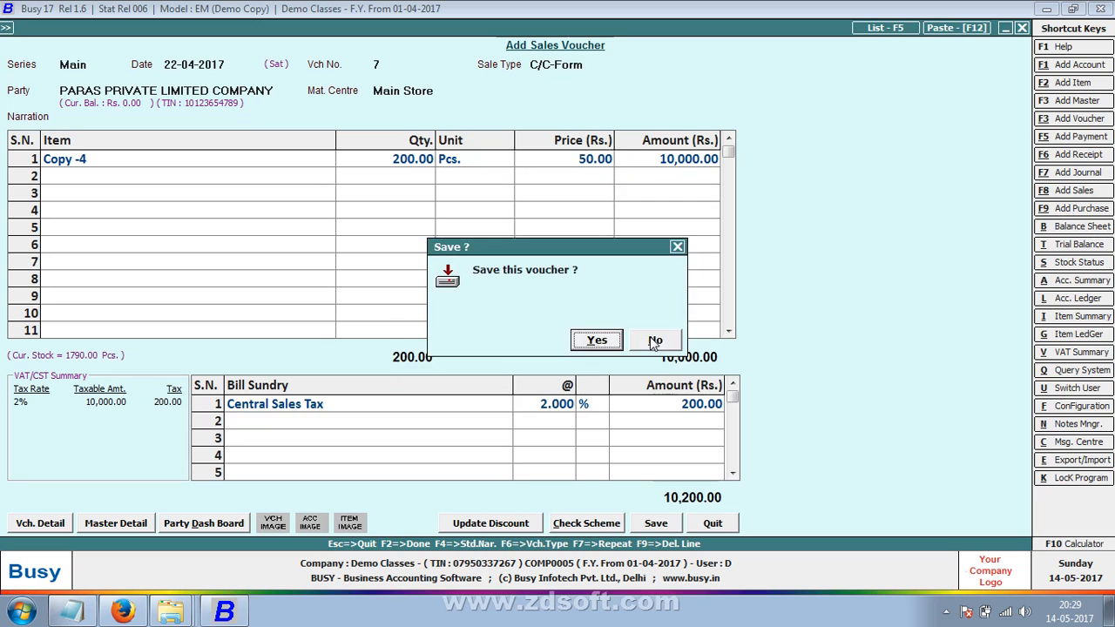
key(Return)
click(654, 340)
key(Return)
key(Return)
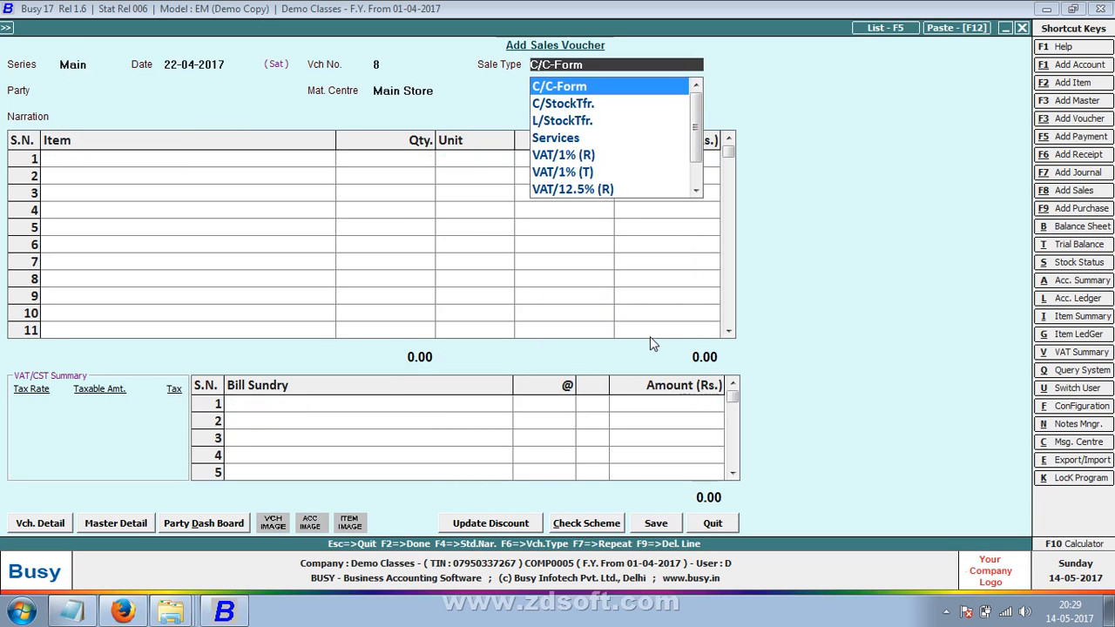
- Duplicate the C/C-Form sale type master and name the copy 'C 5%'
key(alt+m)
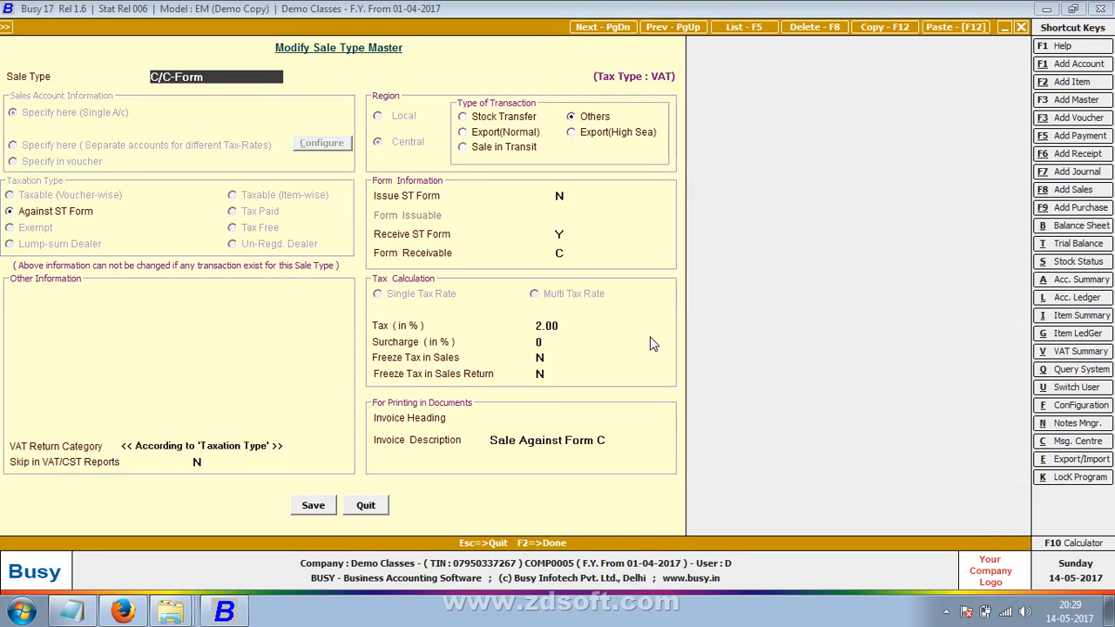
key(F12)
key(Return)
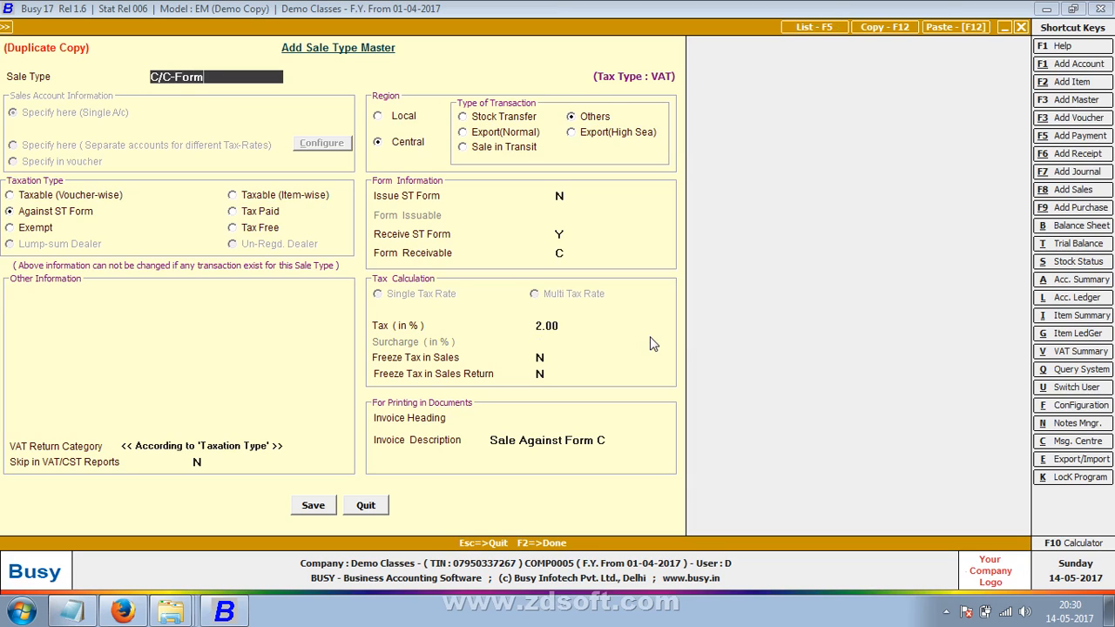
key(BackSpace)
key(BackSpace)
key(BackSpace)
key(BackSpace)
key(BackSpace)
key(BackSpace)
key(BackSpace)
key(BackSpace)
text(C 5%)
- Make C 5% taxable voucher-wise at 5.00% with blank invoice description, save it, and return to the voucher
click(73, 198)
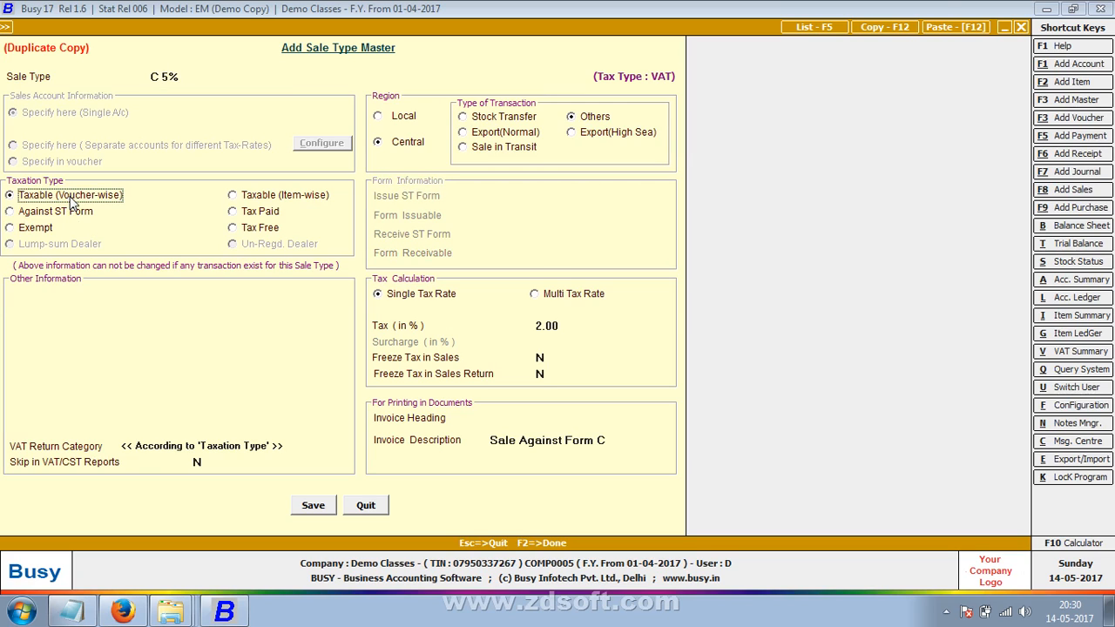
click(549, 328)
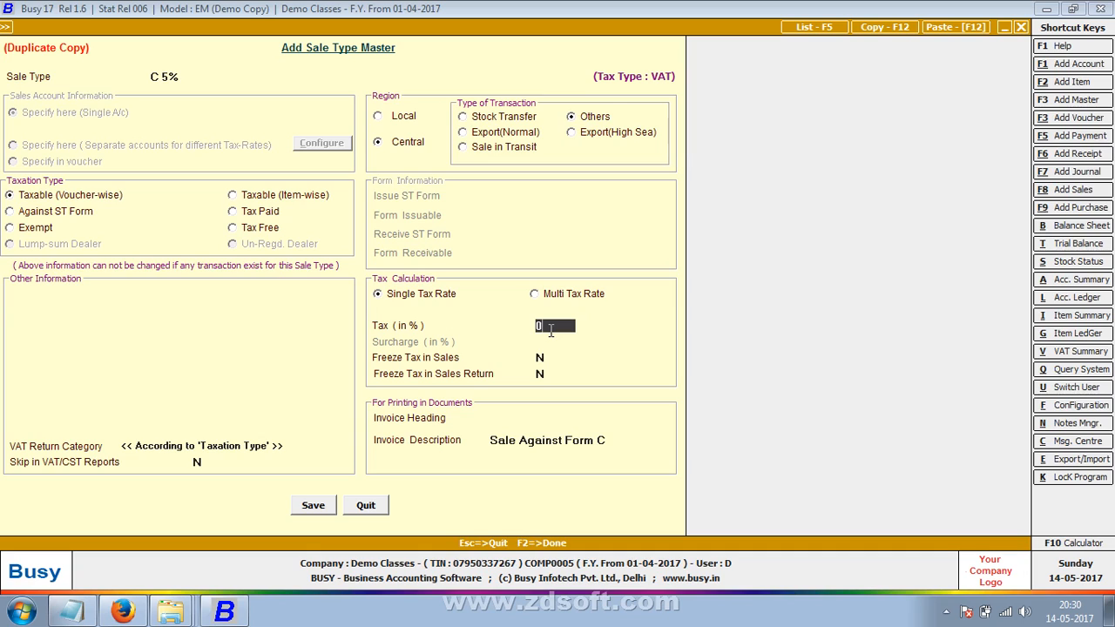
text(5)
key(Return)
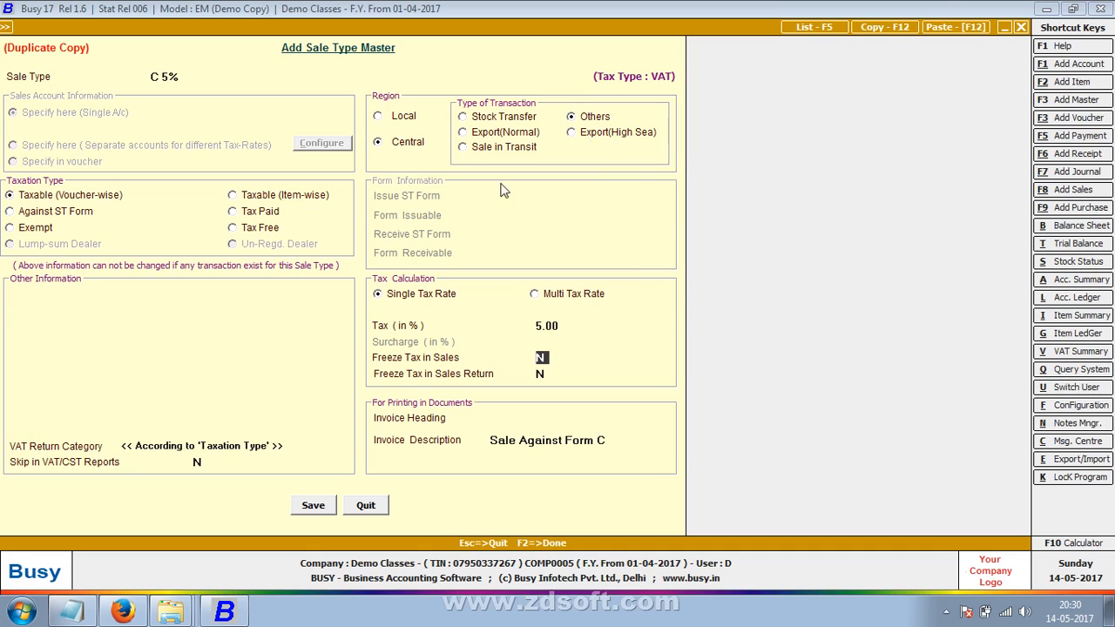
click(609, 441)
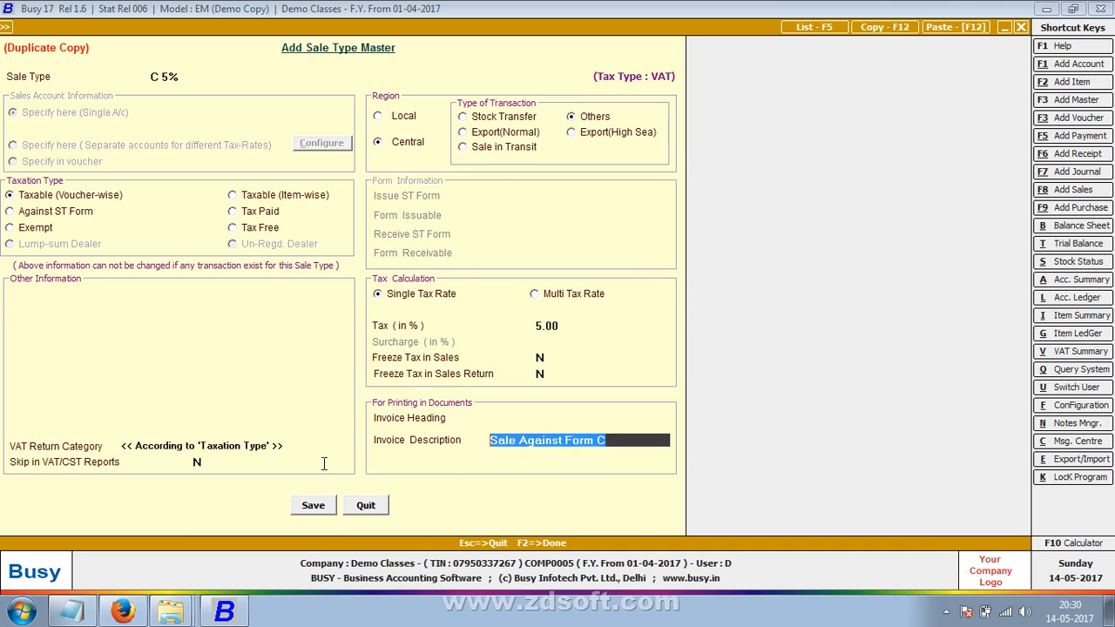
key(Up)
key(Return)
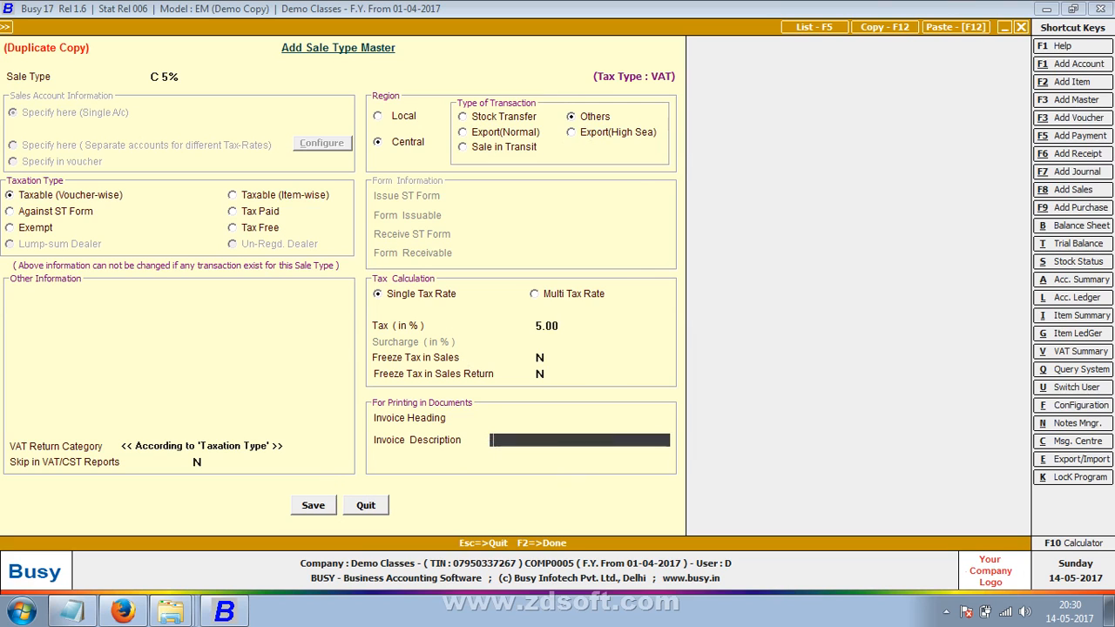
click(302, 506)
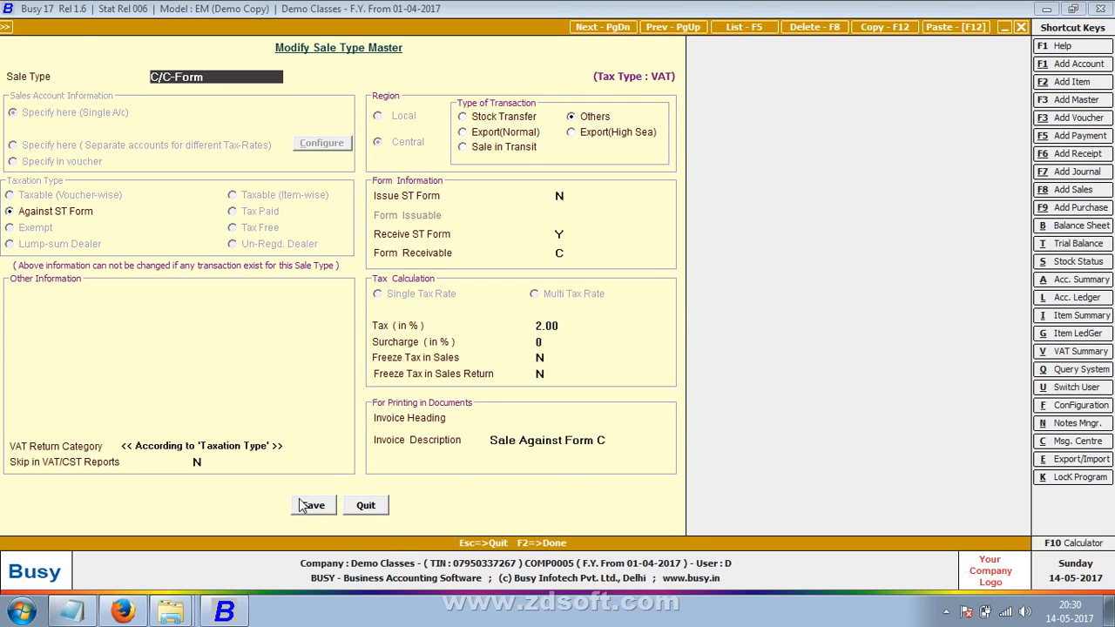
key(Escape)
key(Return)
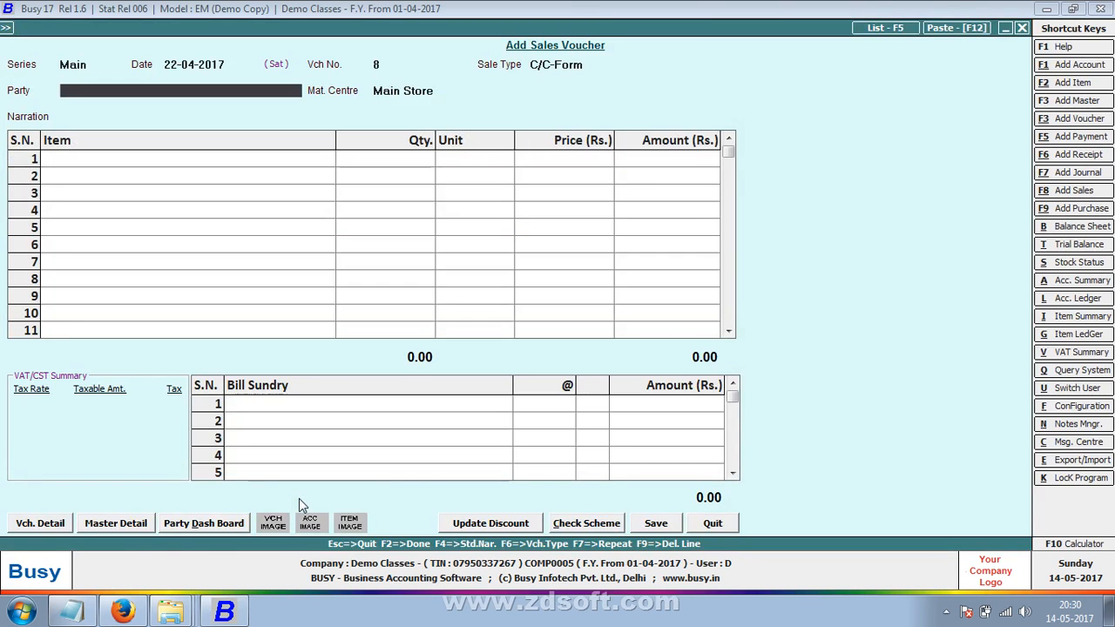
- Choose C 5% as the sale type, then close blank sales voucher 8 without saving
key(Return)
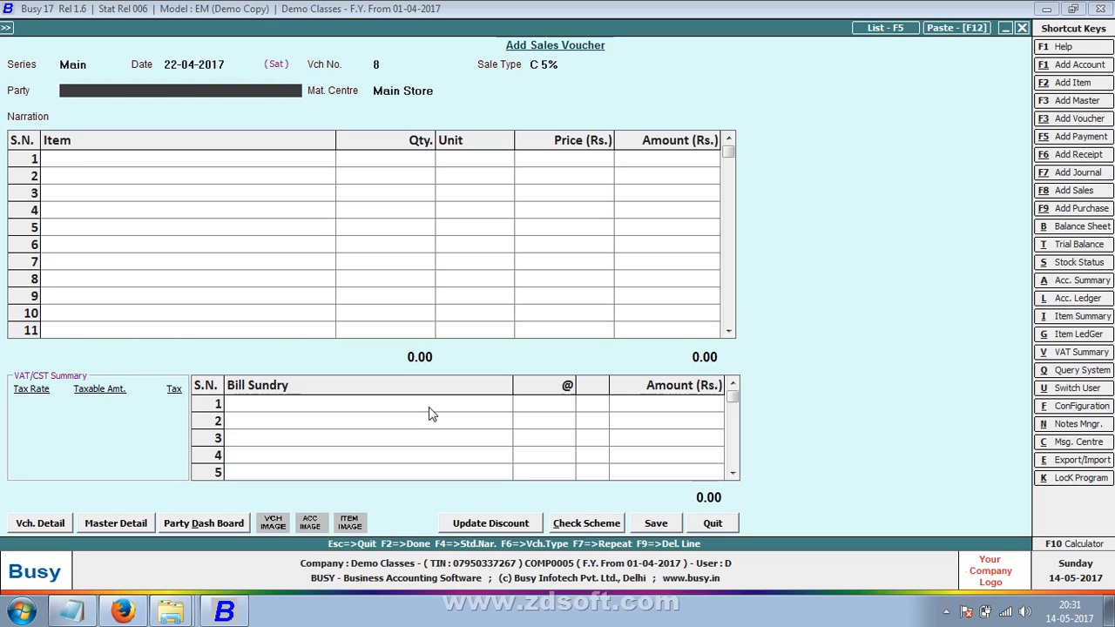
key(Escape)
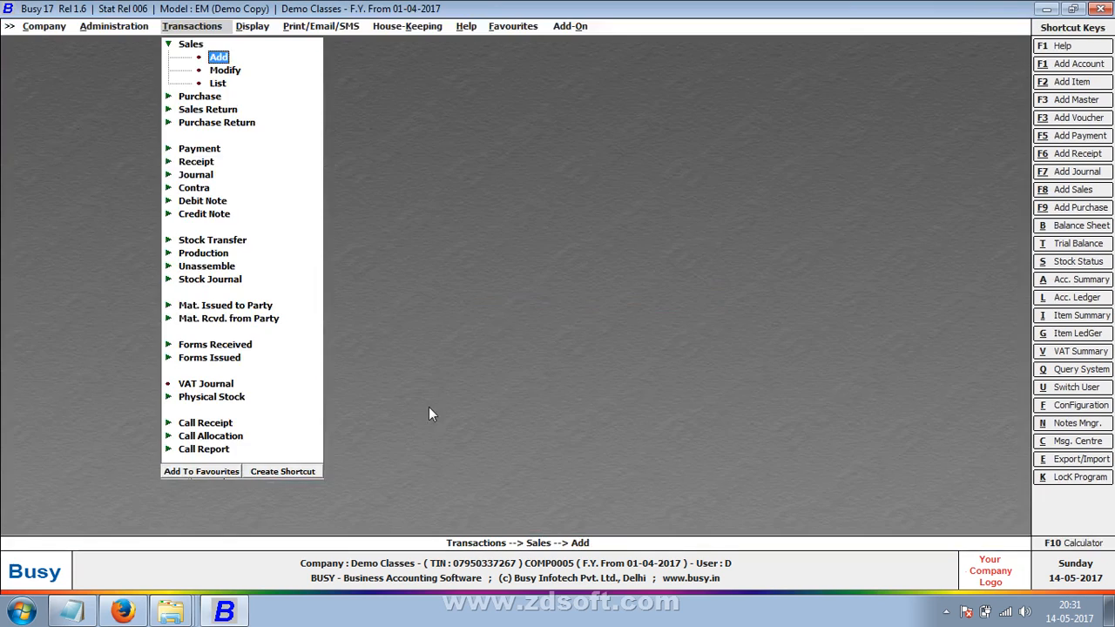
- Start another sales voucher with sale type C 5% and browse to Deepak Trading Company(kolkatta)
key(Escape)
key(Down)
key(Down)
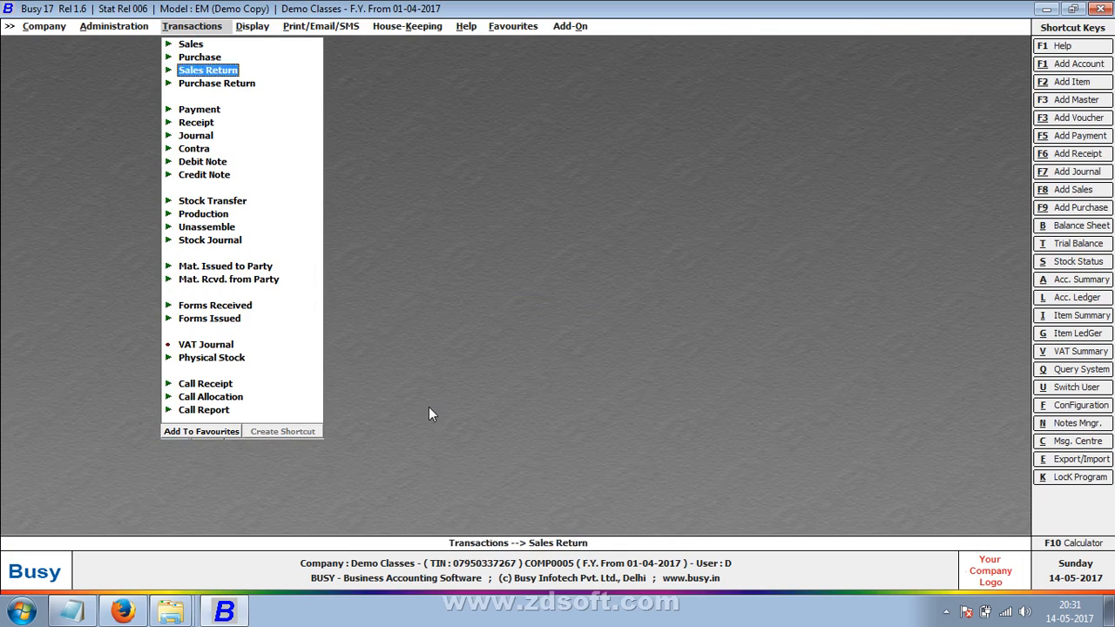
key(Down)
key(Down)
key(Down)
key(Down)
key(Down)
key(Down)
key(Down)
key(Down)
key(Down)
key(Down)
key(Down)
key(Down)
key(Down)
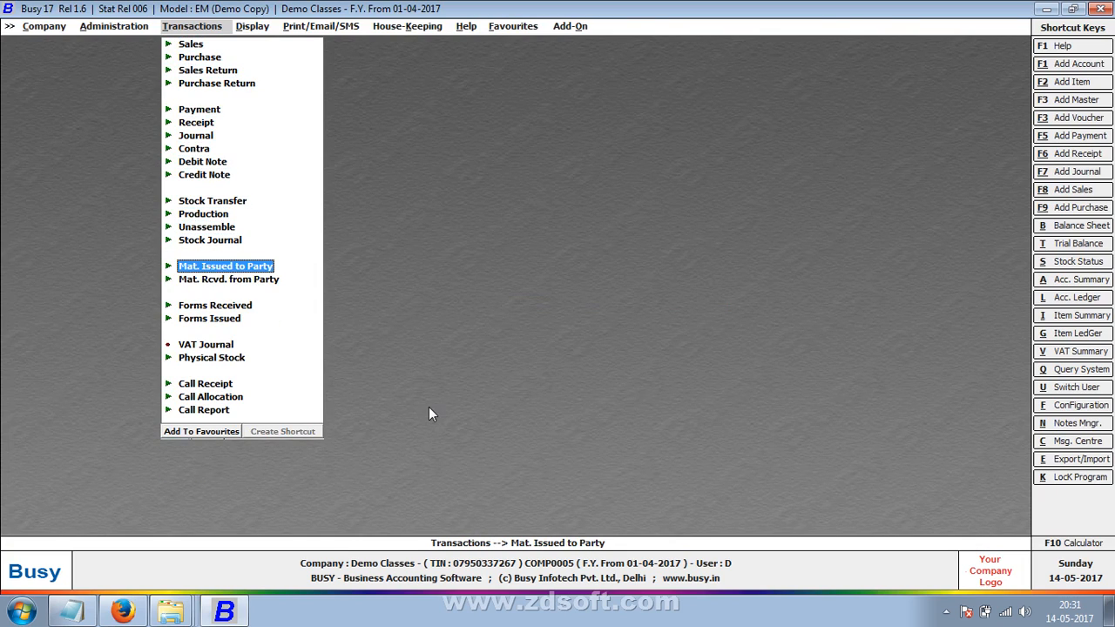
key(Up)
key(Up)
key(Up)
key(Up)
key(Up)
key(Up)
key(Up)
key(Up)
key(Up)
key(Up)
key(Up)
key(Up)
key(Up)
key(Up)
key(Up)
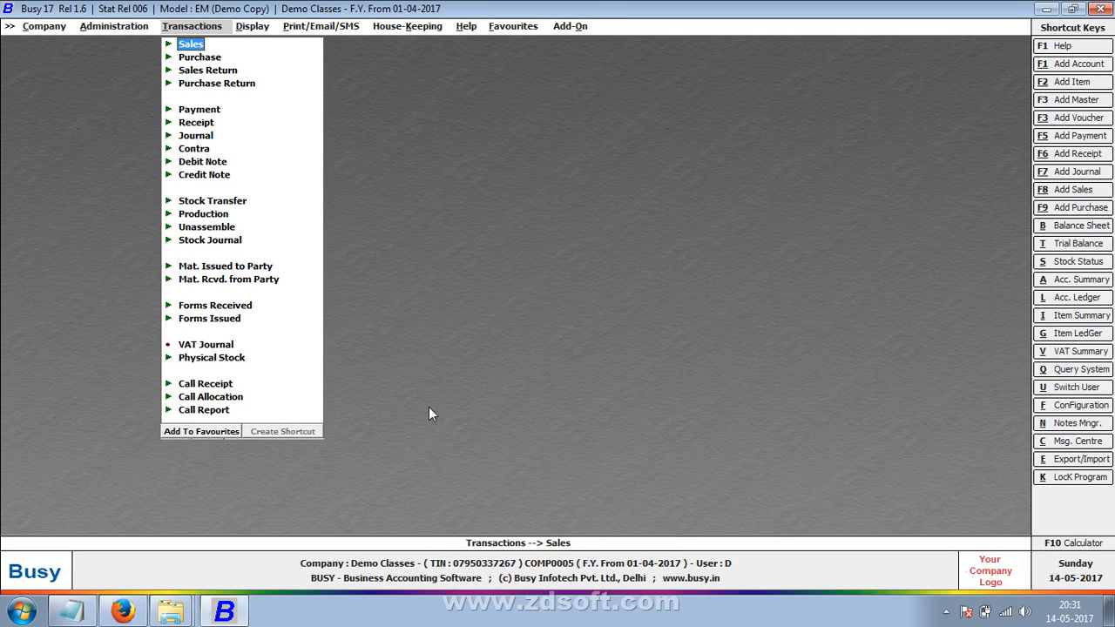
key(Return)
key(Return)
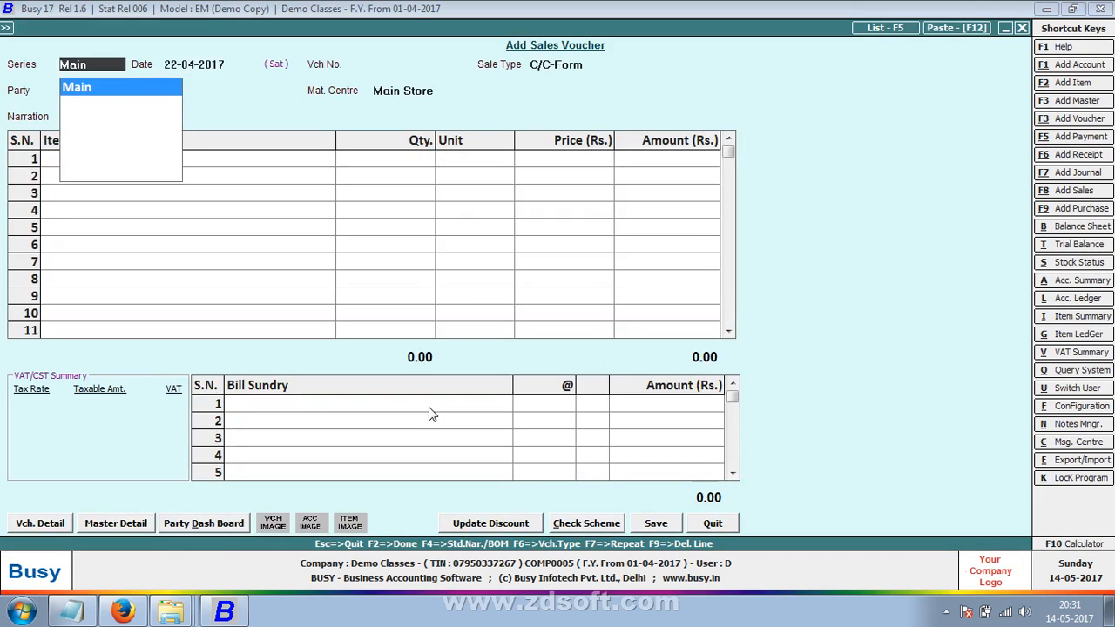
key(Return)
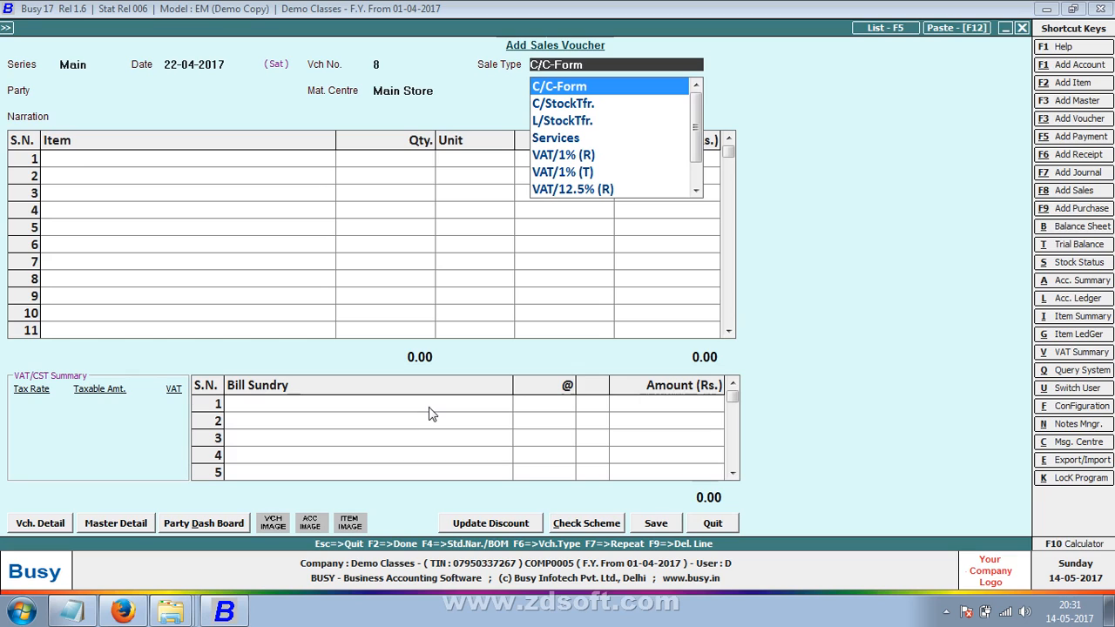
text(5)
key(Return)
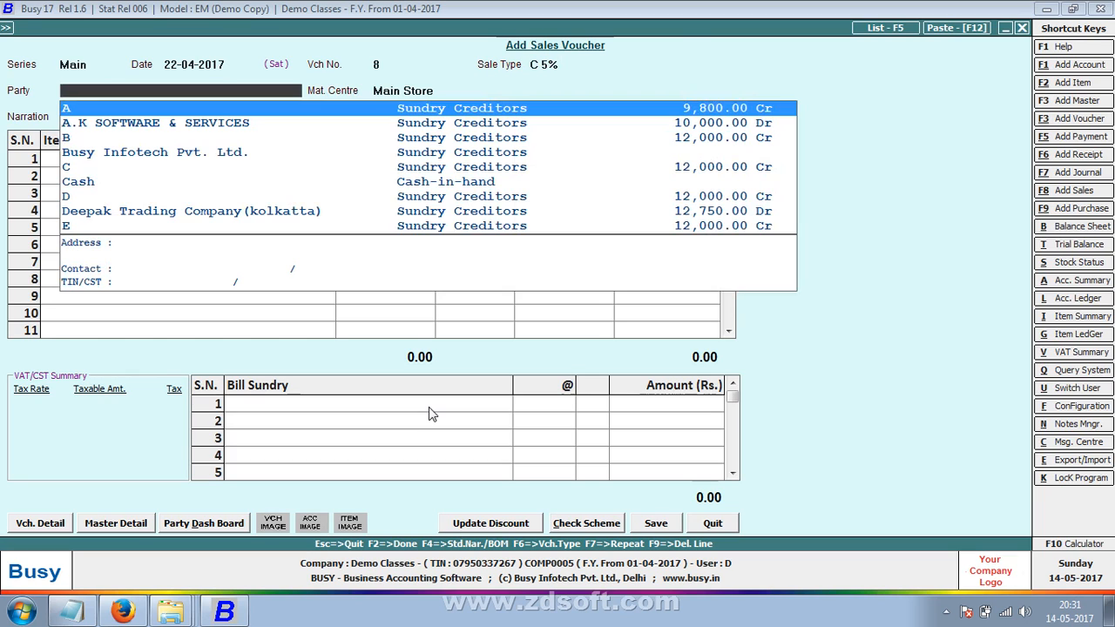
key(Down)
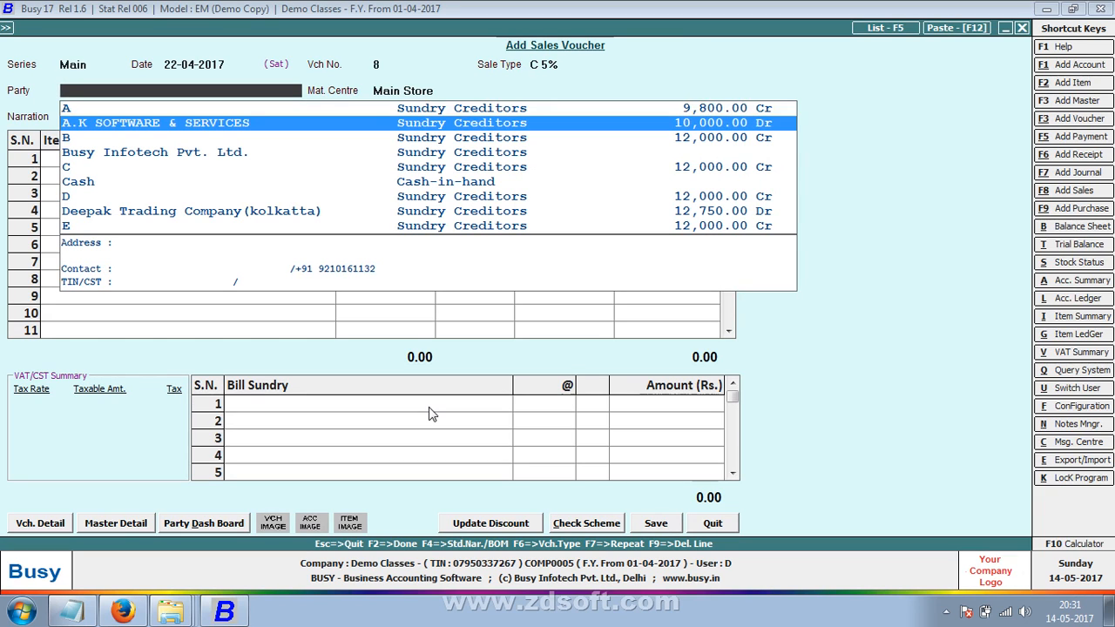
key(Down)
key(Down)
key(Down)
key(Down)
key(Down)
key(Down)
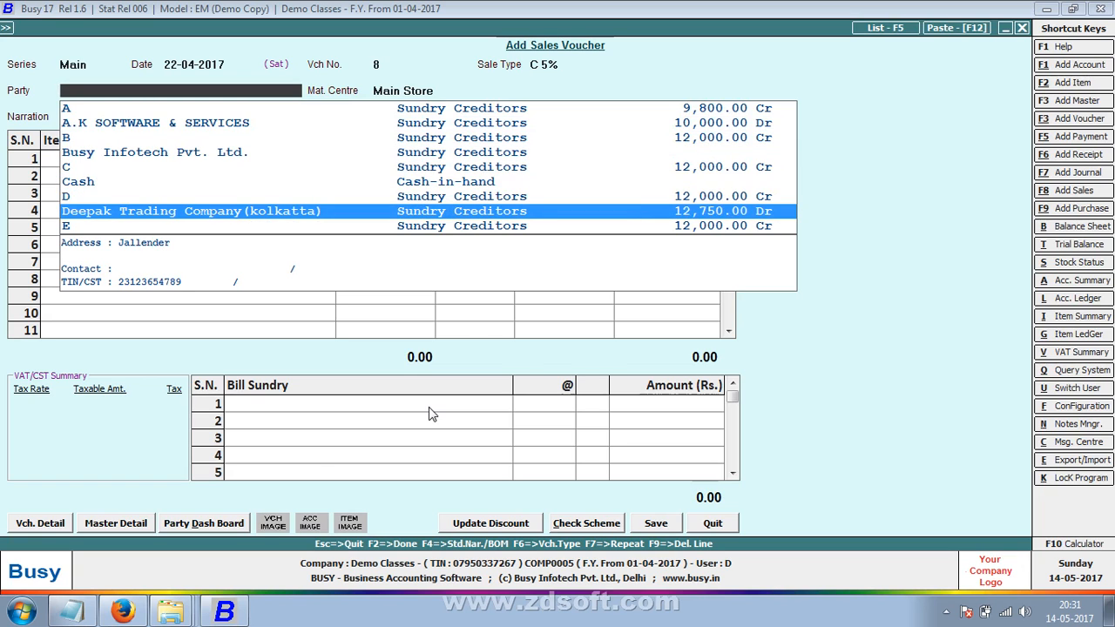
- Quit the unfinished sales voucher and start a new Forms Received voucher
key(Escape)
key(Return)
key(Down)
key(Down)
key(Down)
key(Down)
key(Down)
key(Down)
key(Down)
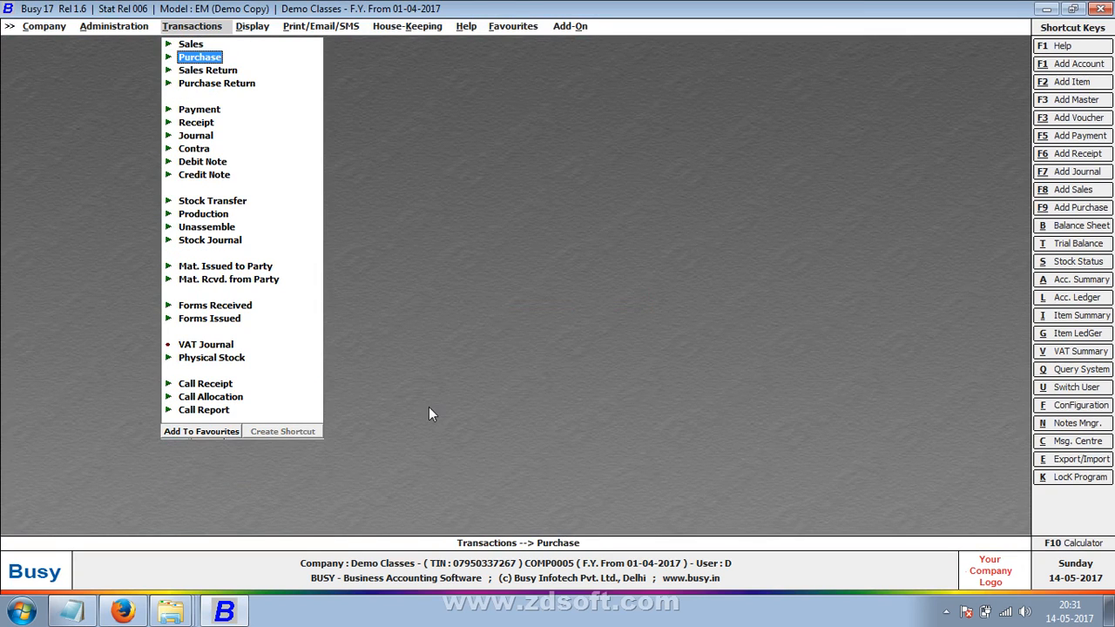
key(Down)
key(Down)
key(Down)
key(Down)
key(Down)
key(Down)
key(Down)
key(Down)
key(Down)
key(Down)
key(Up)
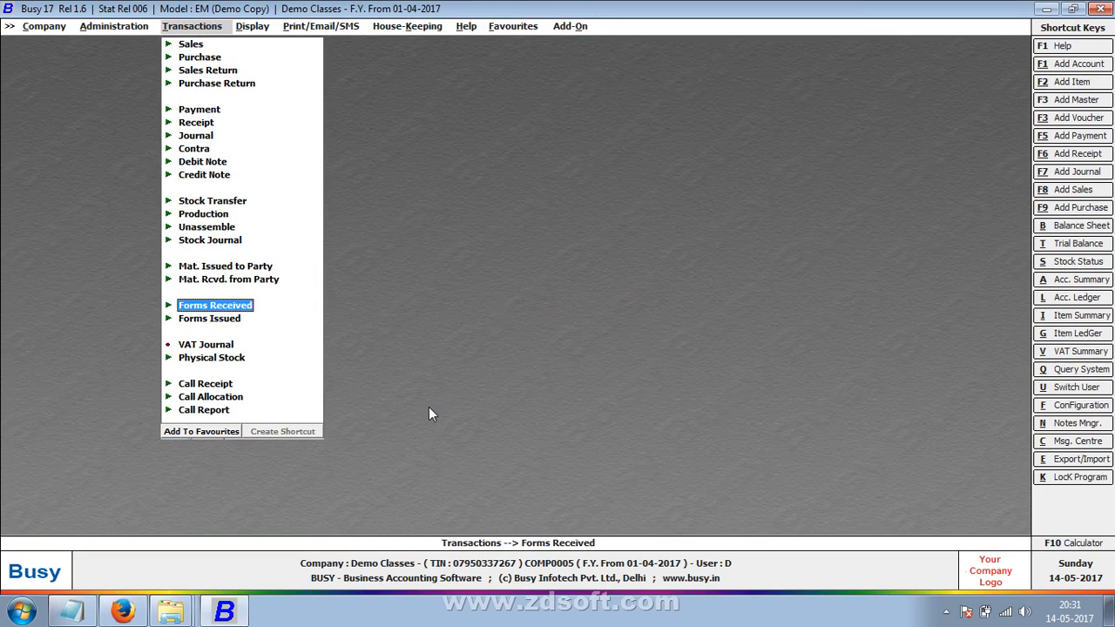
key(Return)
key(Return)
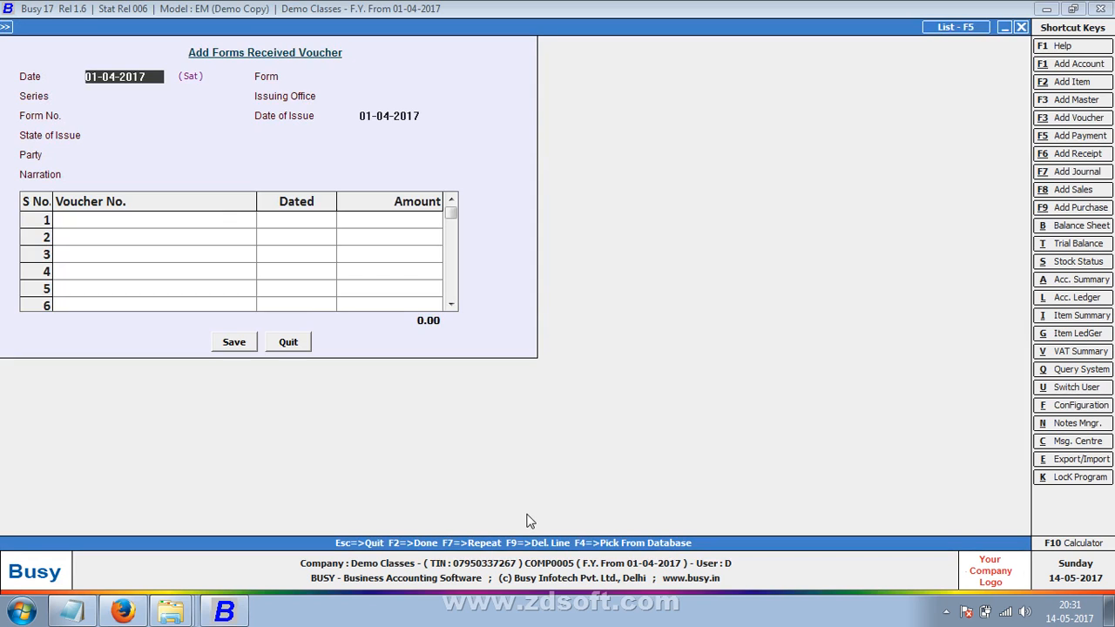
text(3)
key(BackSpace)
text(25-7)
key(Return)
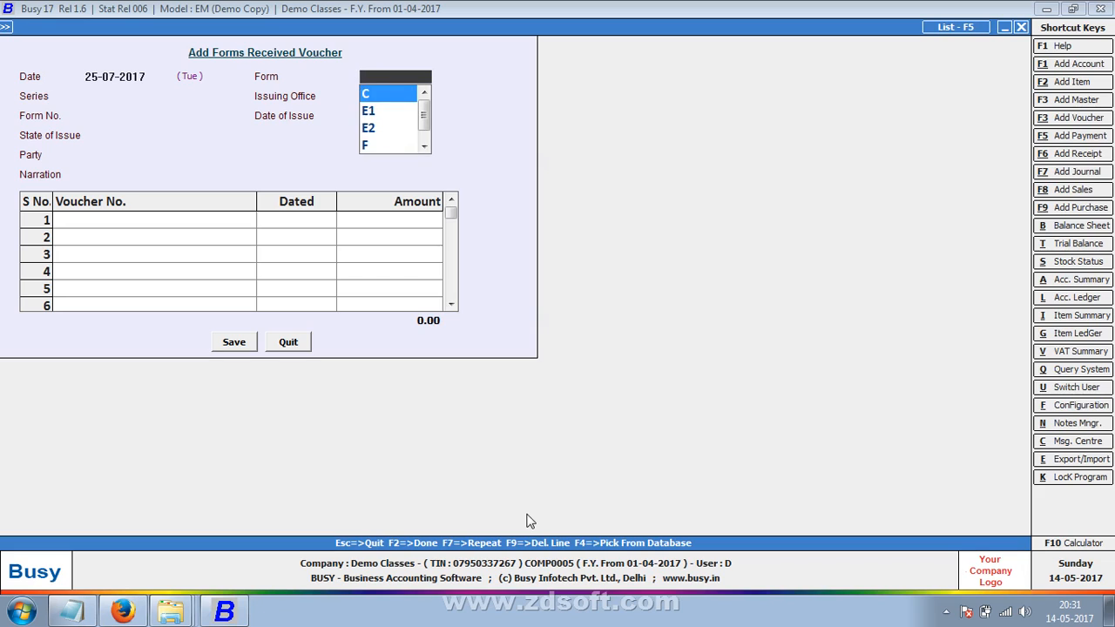
key(Return)
text(1451)
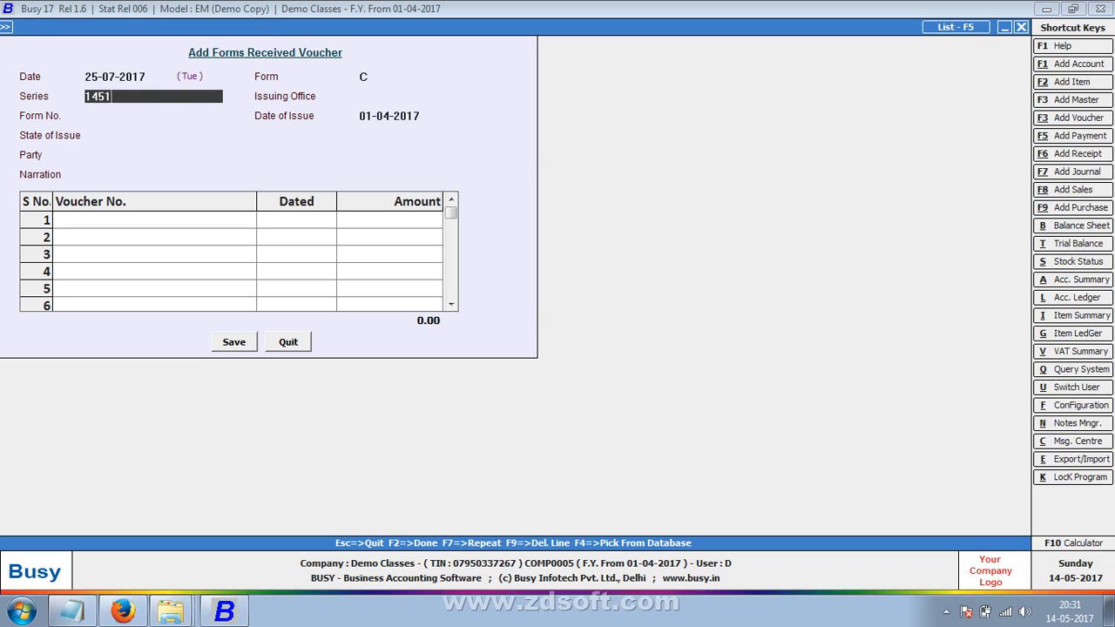
text(236546)
key(Return)
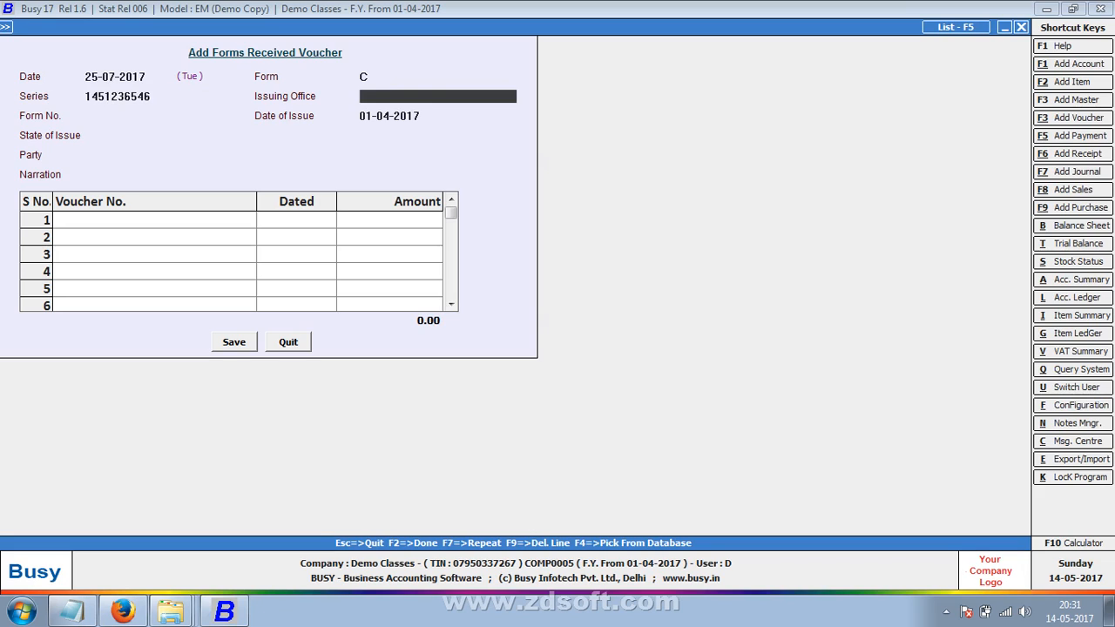
key(Return)
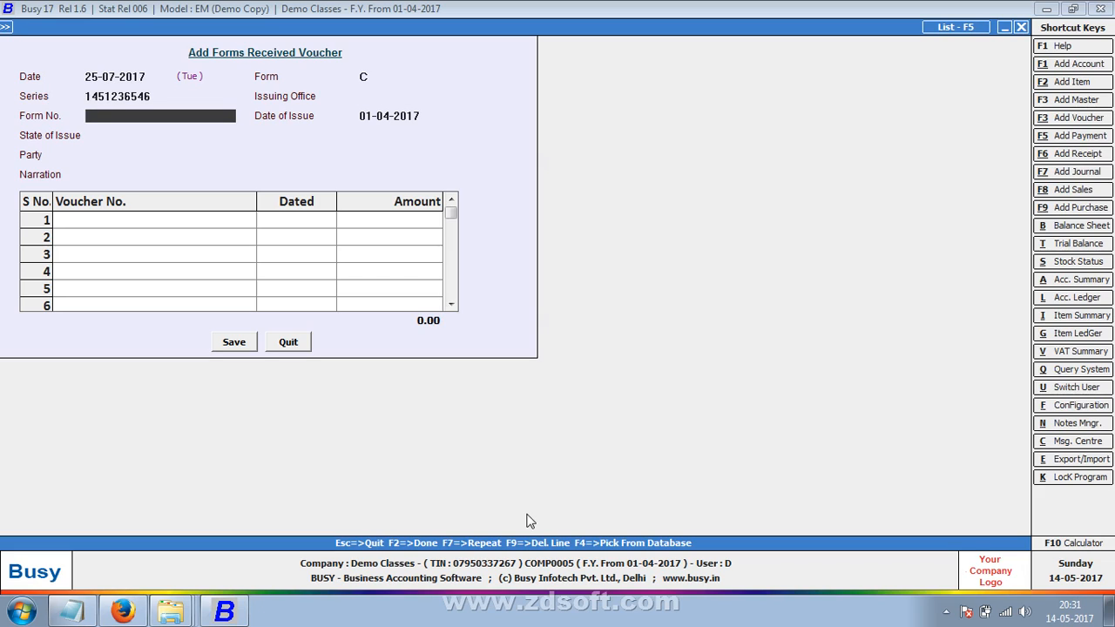
text(123654778)
key(Return)
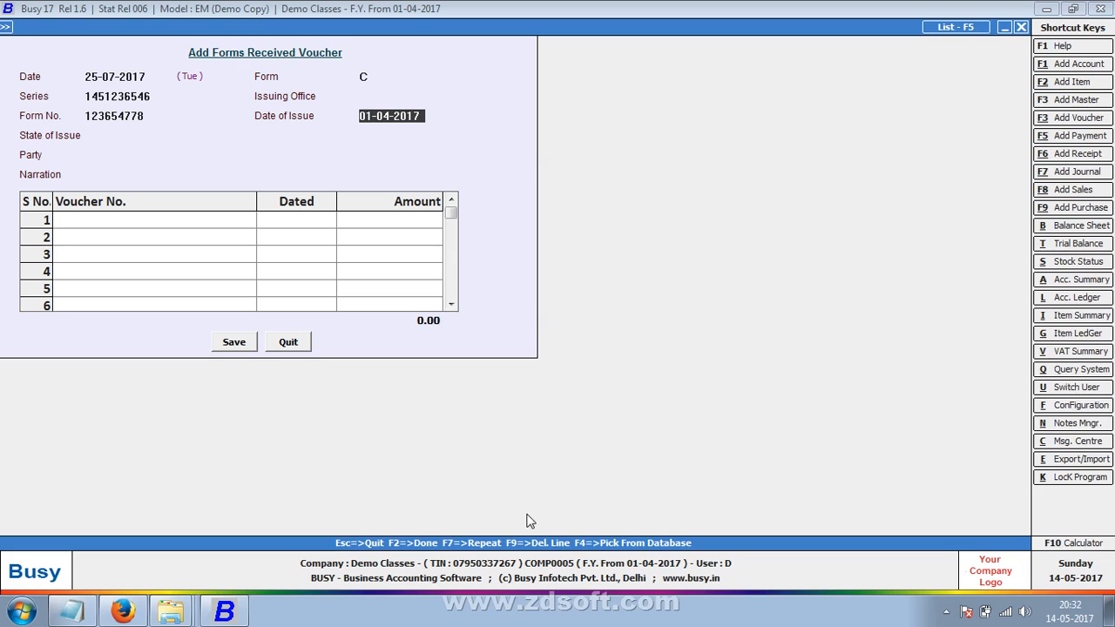
- Set the form's issue date to 20-04-2017 and the issuing state to Bihar
key(Return)
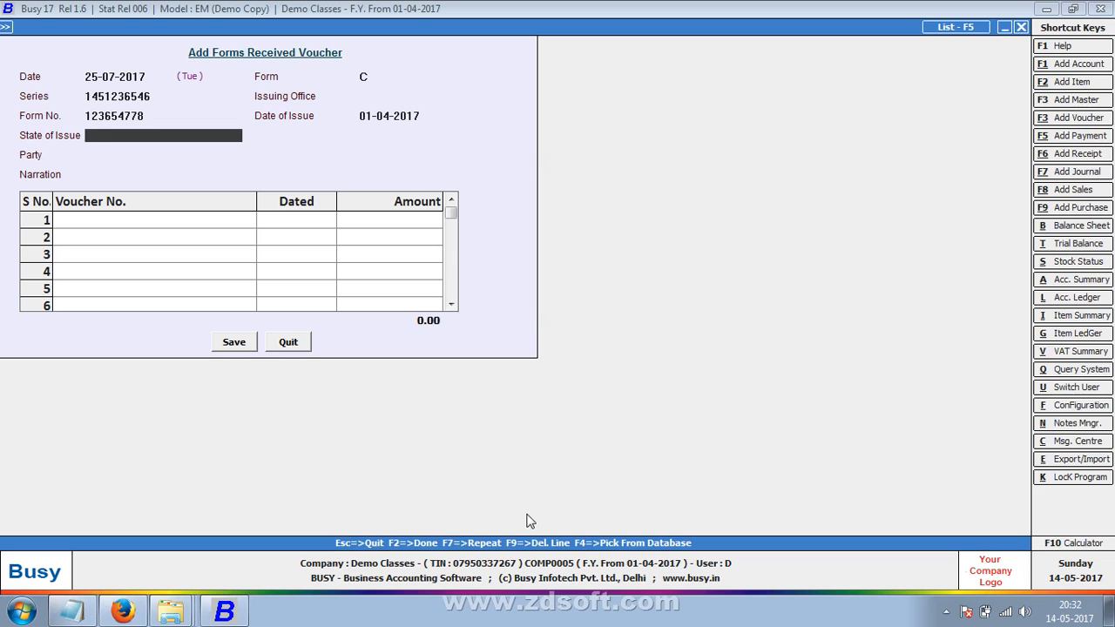
key(Up)
text(20)
key(Return)
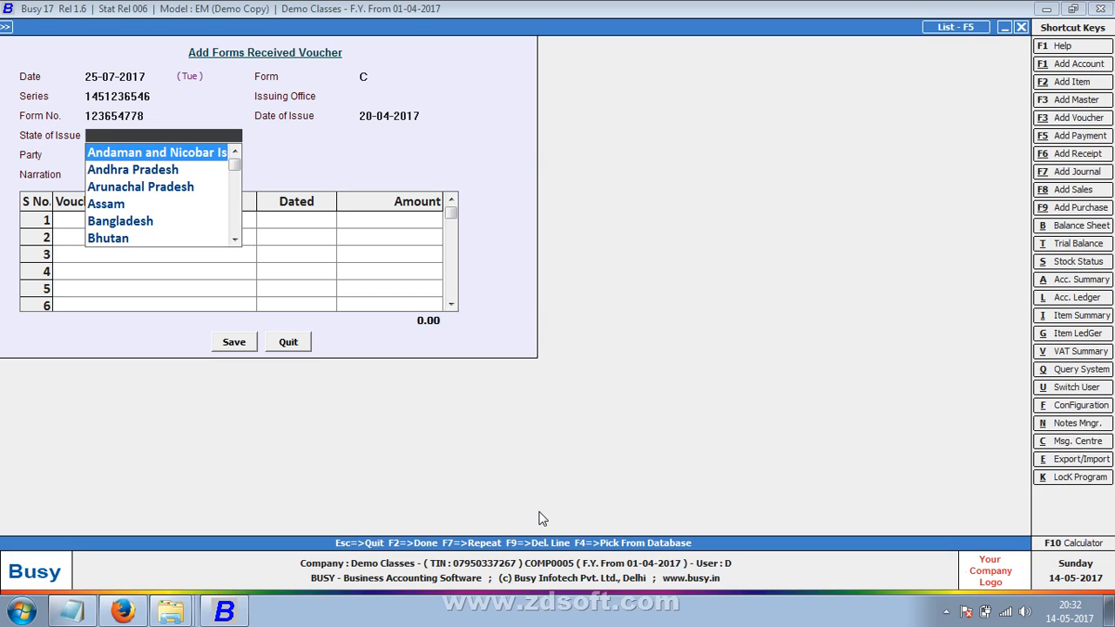
text(j)
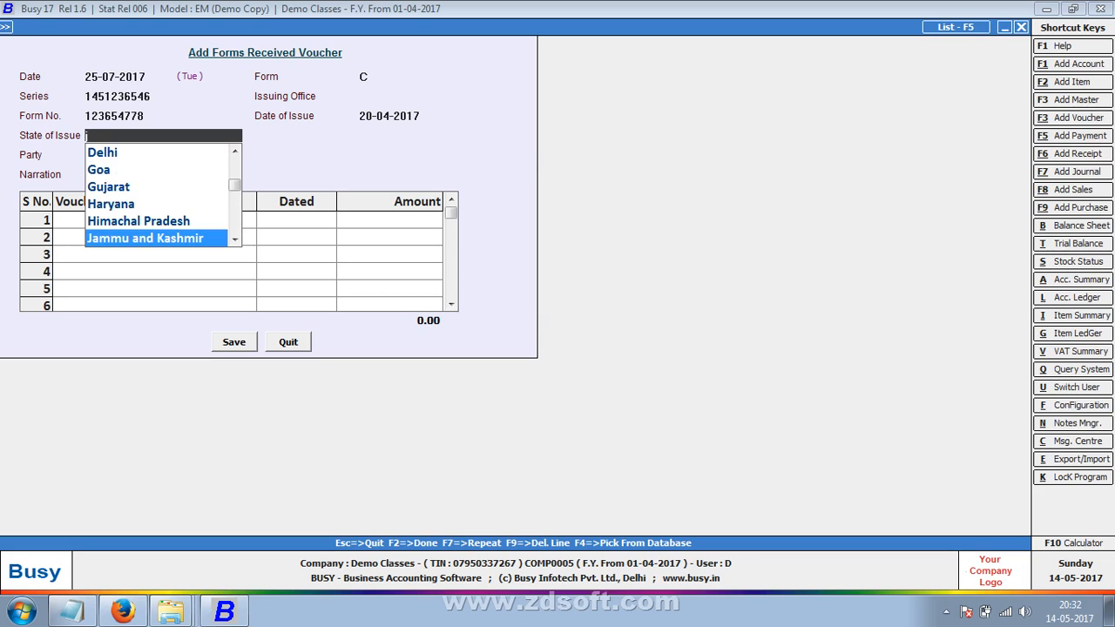
key(BackSpace)
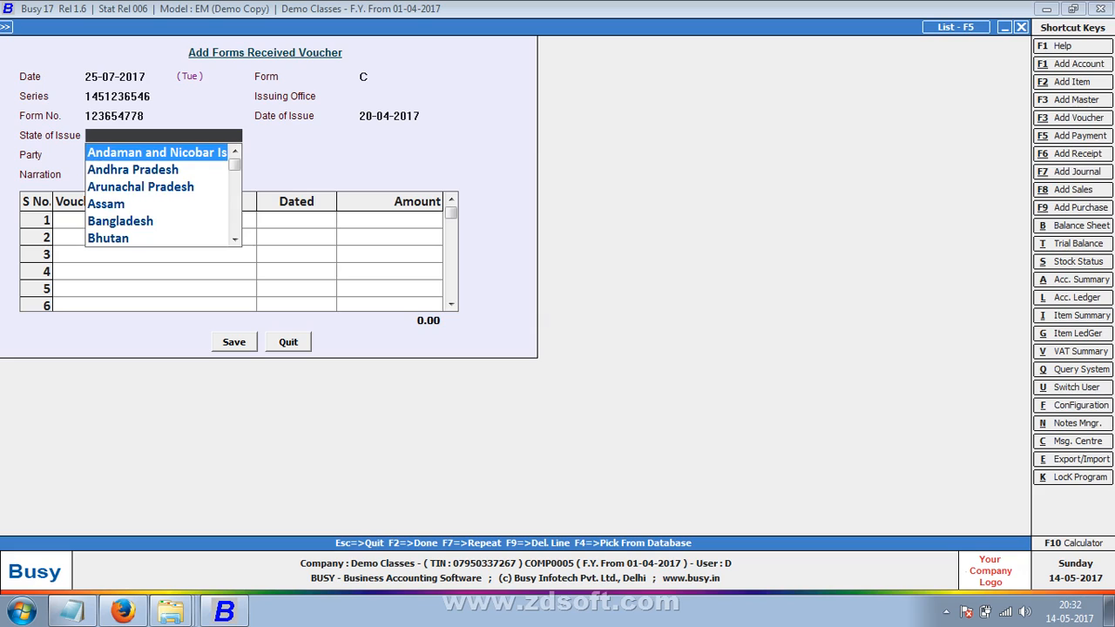
text(j)
key(BackSpace)
text(p)
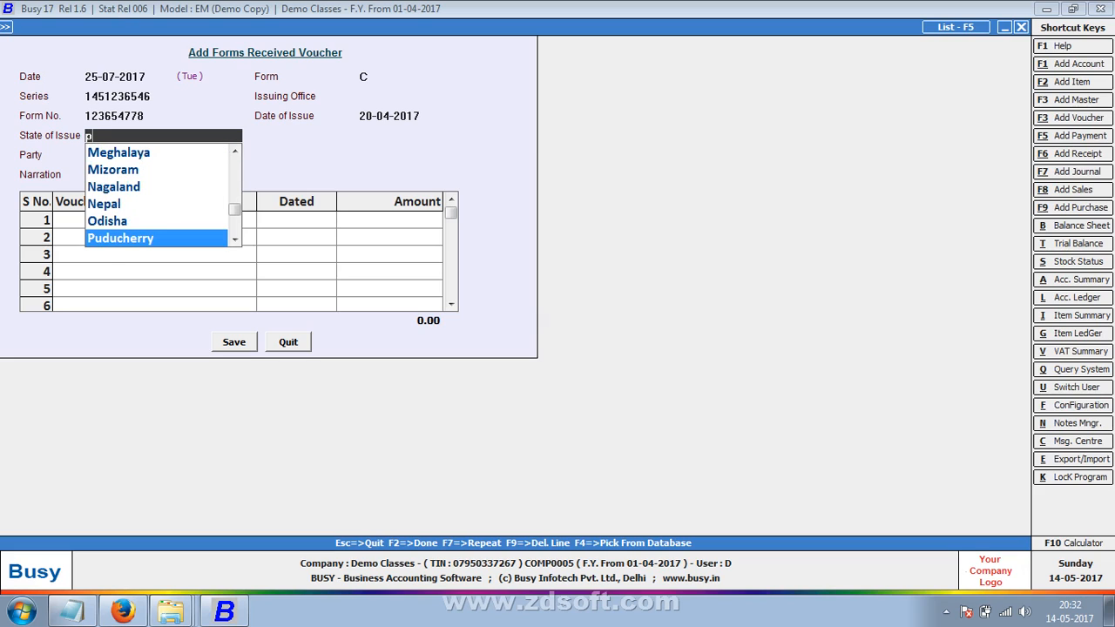
key(BackSpace)
text(b)
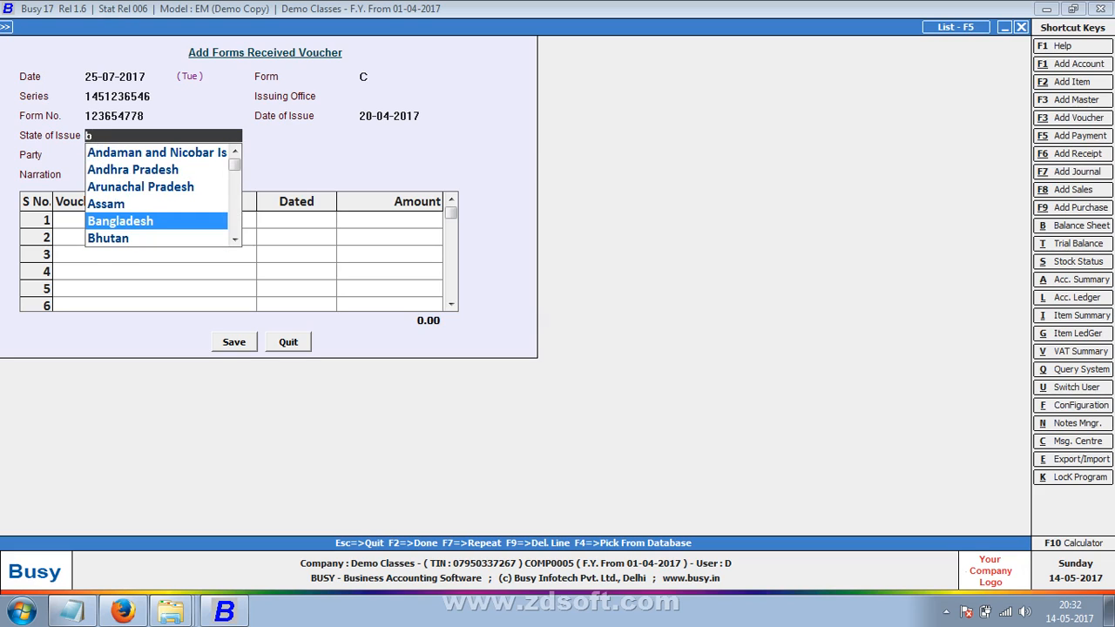
key(Down)
key(Down)
key(Return)
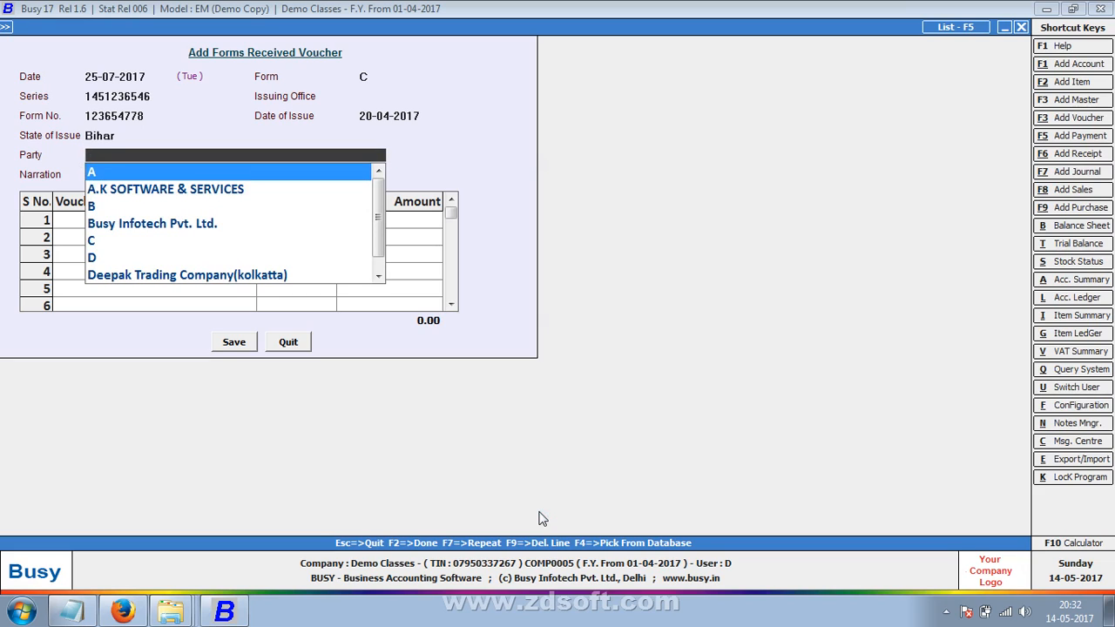
- Select party Deepak Trading Company(kolkatta), match sales voucher 6 for 12,750.00, and save
text(deep)
key(Return)
key(Return)
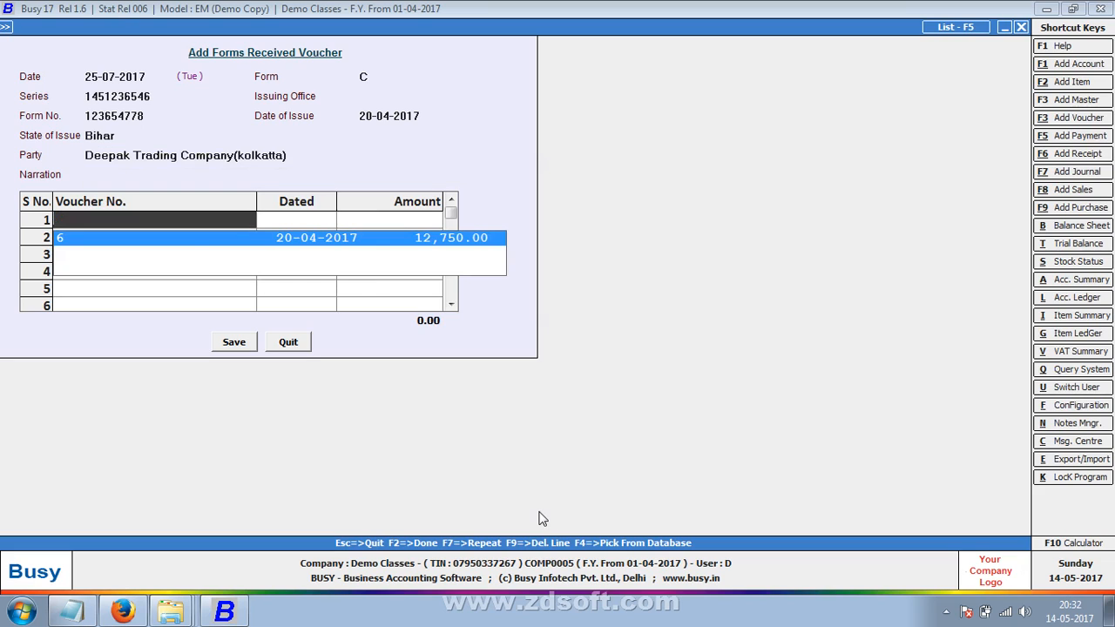
key(Return)
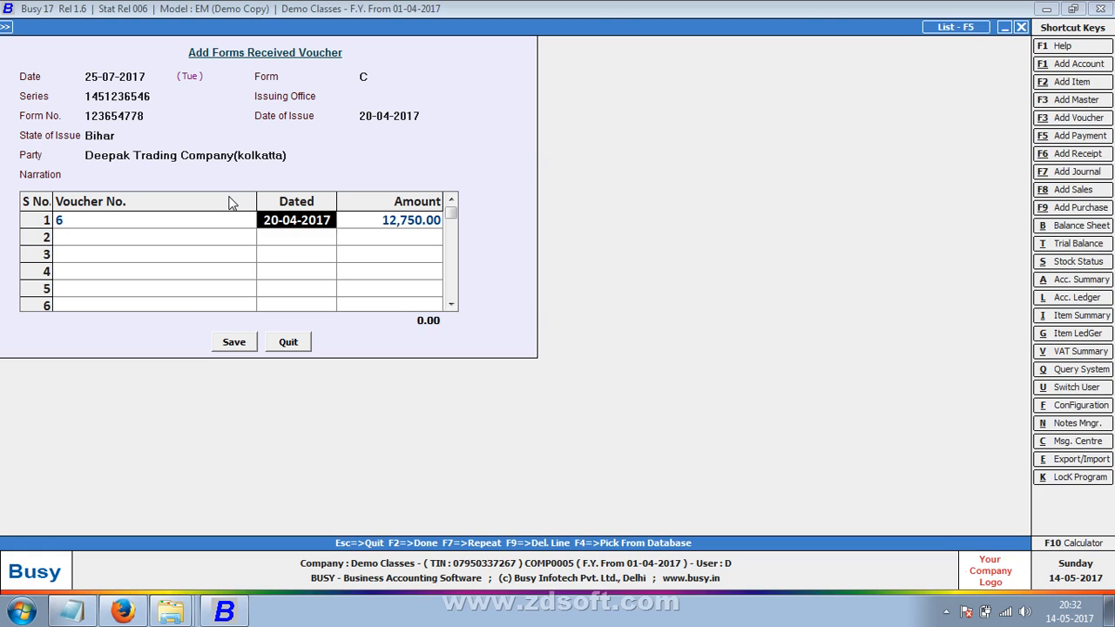
click(231, 342)
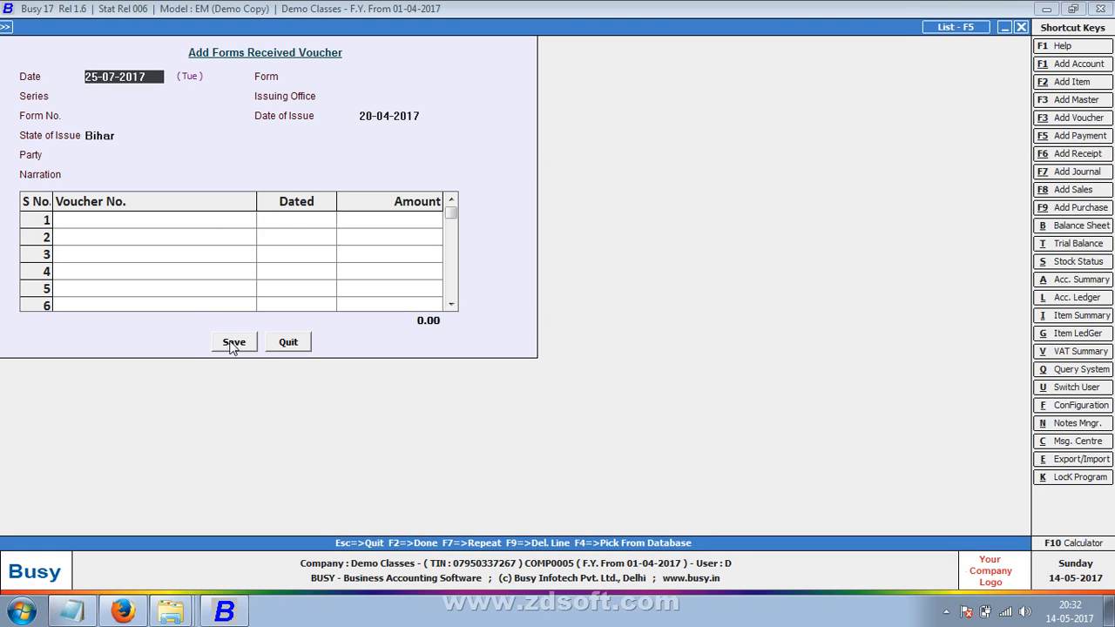
- Close the voucher form and go to Display > VAT Reports > ST Forms Reports
key(Escape)
key(Right)
key(Down)
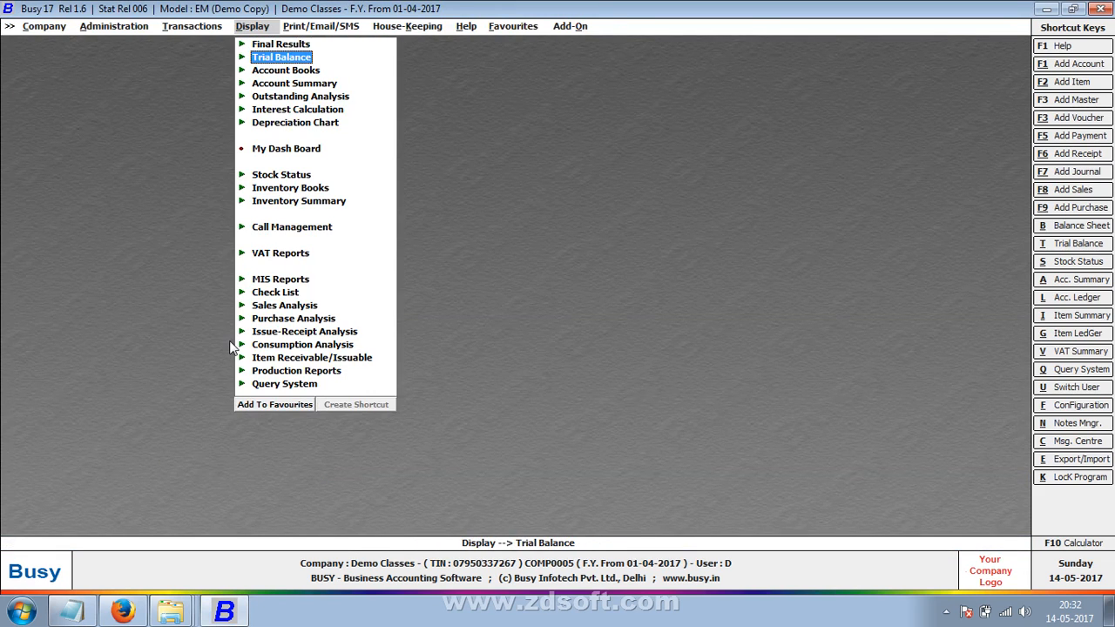
key(Down)
key(Down)
key(Down)
key(Down)
key(Down)
key(Down)
key(Down)
key(Down)
key(Down)
key(Down)
key(Down)
key(Down)
key(Up)
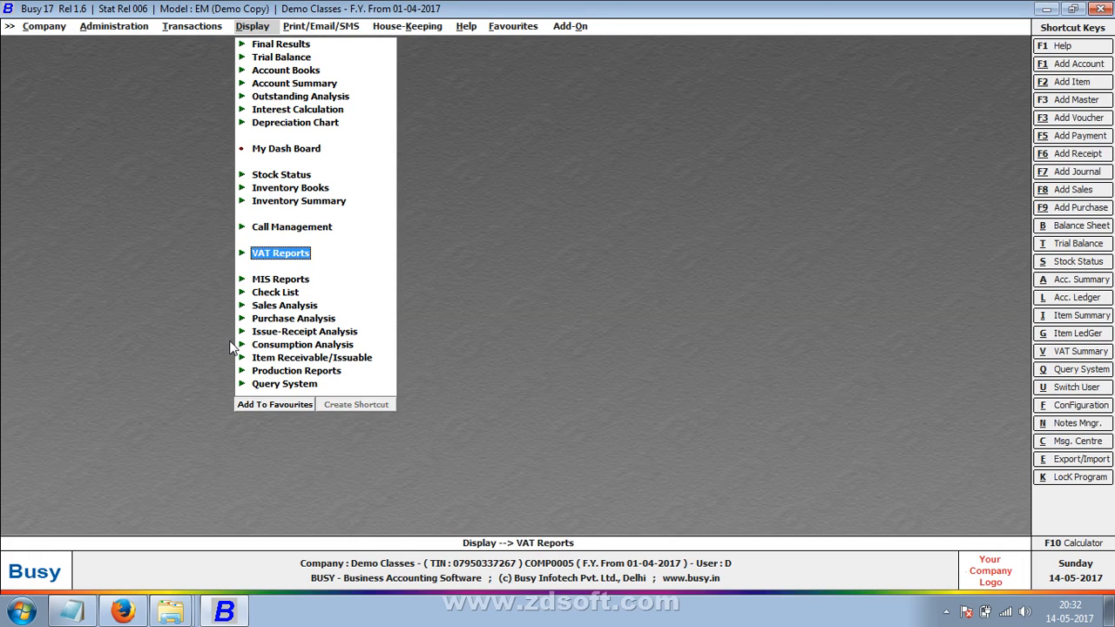
key(Up)
key(Up)
key(Up)
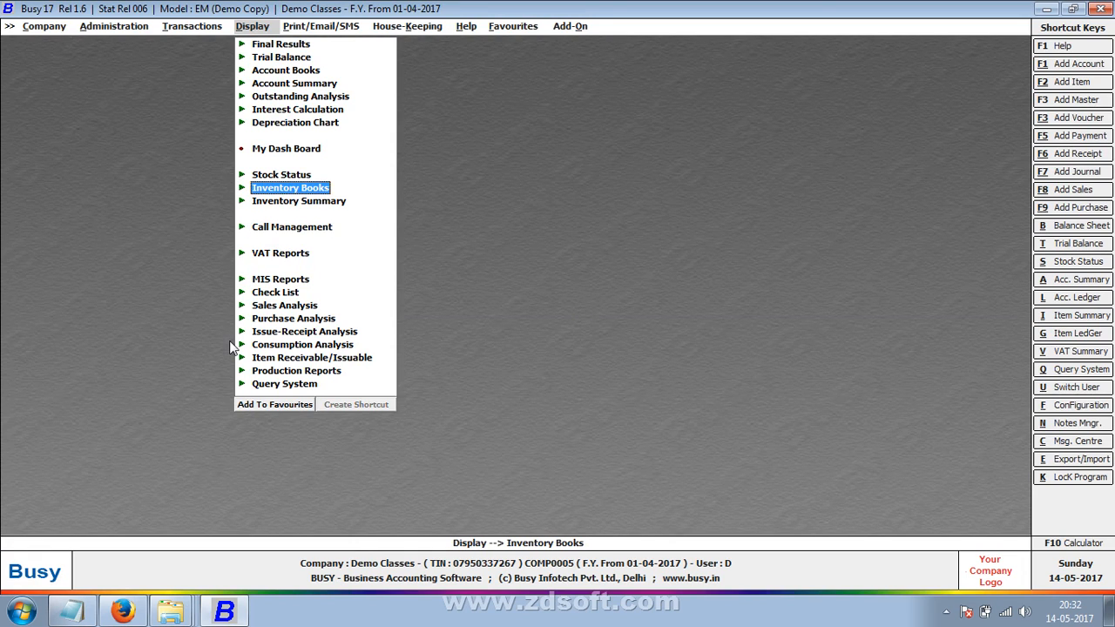
key(Down)
key(Down)
key(Down)
key(Return)
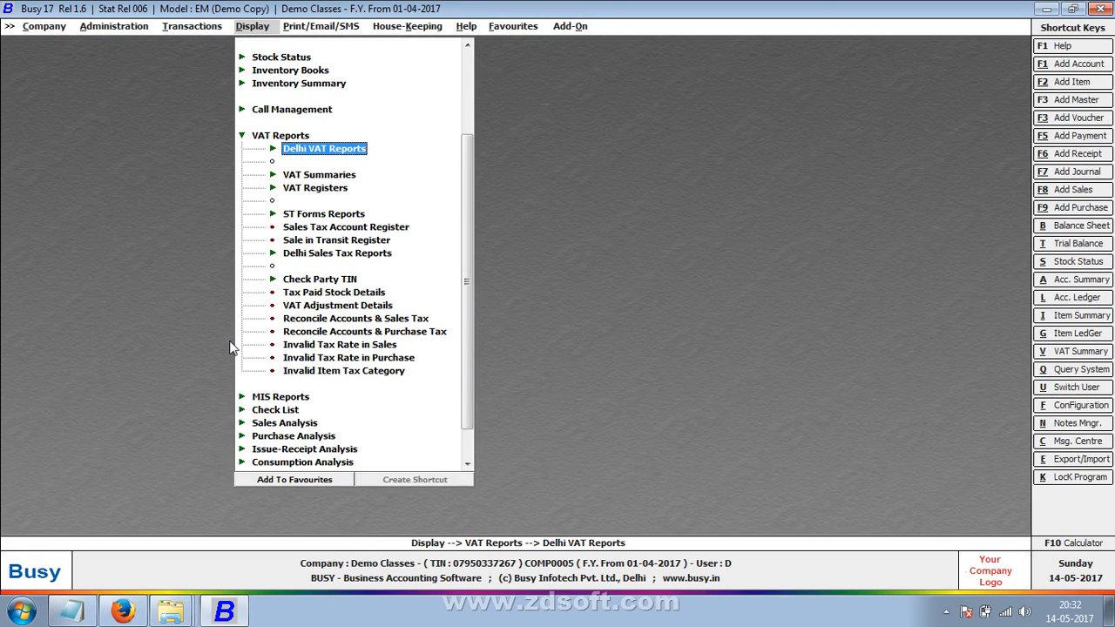
key(Down)
key(Down)
key(Down)
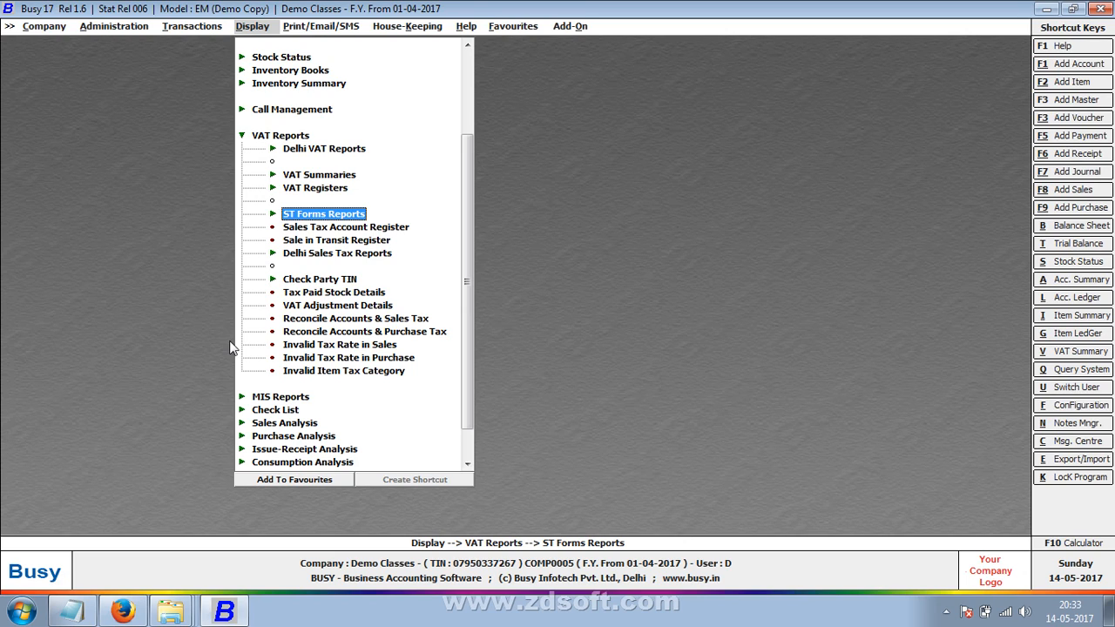
key(Return)
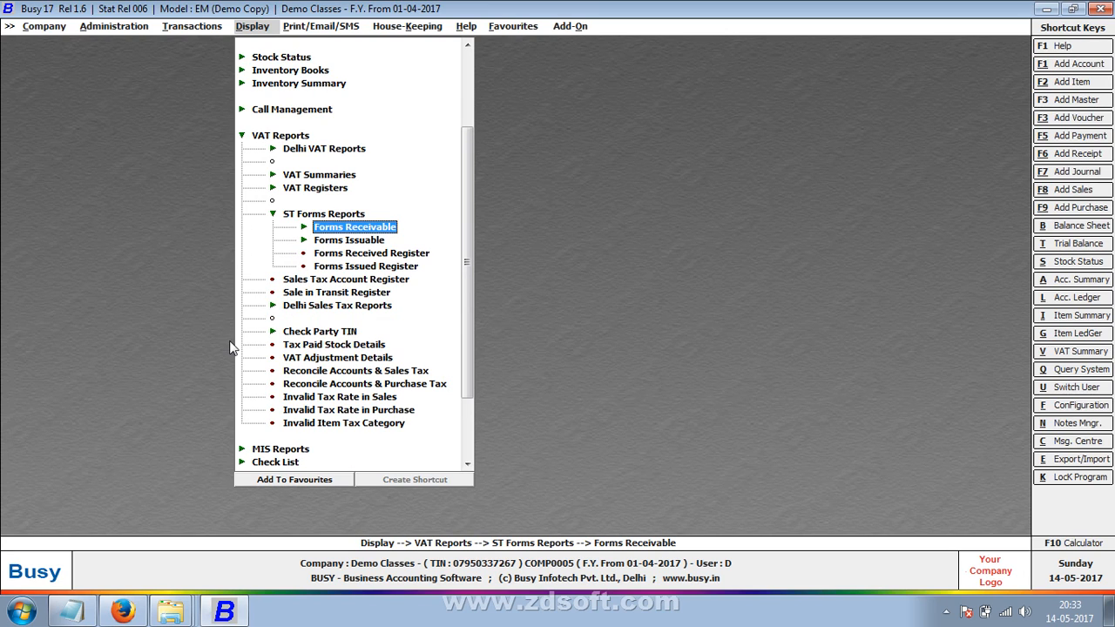
- Run Forms Receivable for All Party - All Forms on a monthly basis, April to April
key(Down)
key(Down)
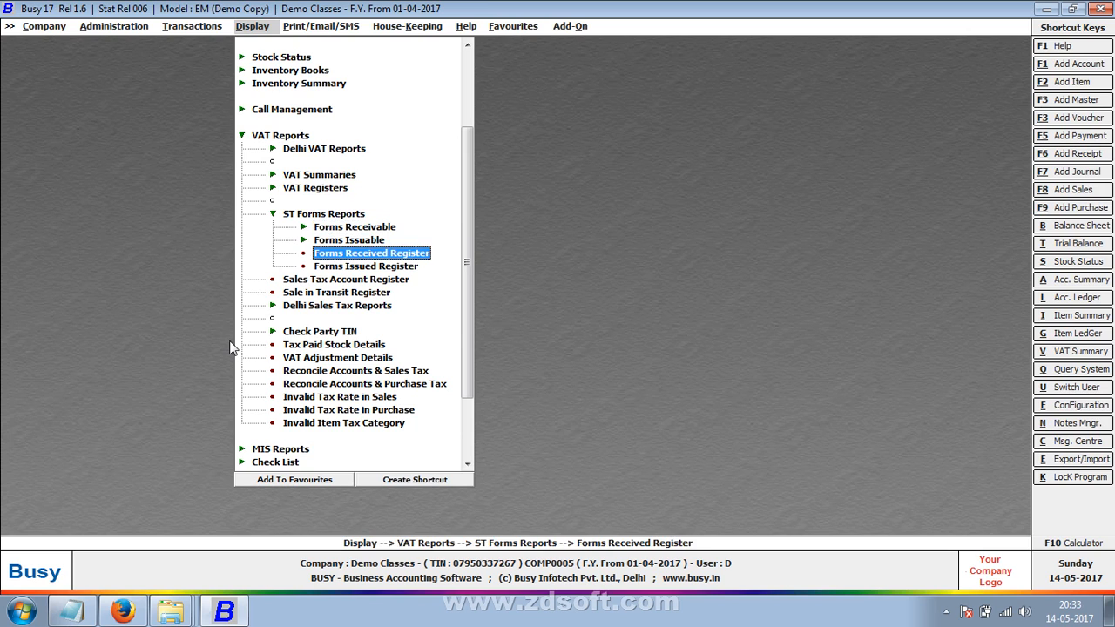
key(Up)
key(Up)
key(Return)
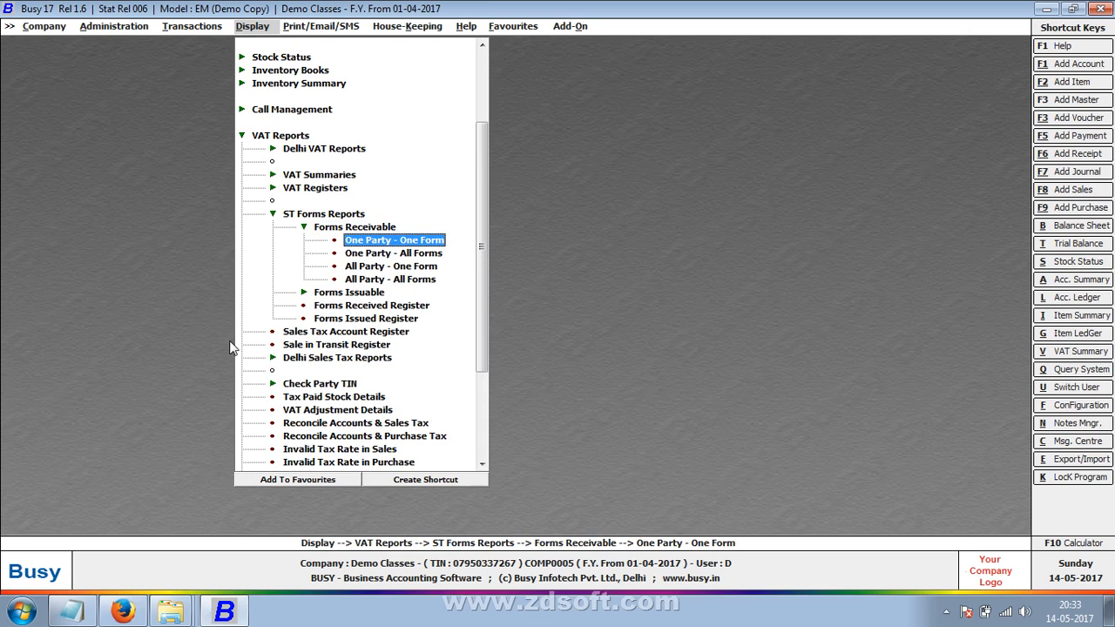
key(Down)
key(Down)
key(Down)
key(Return)
key(Return)
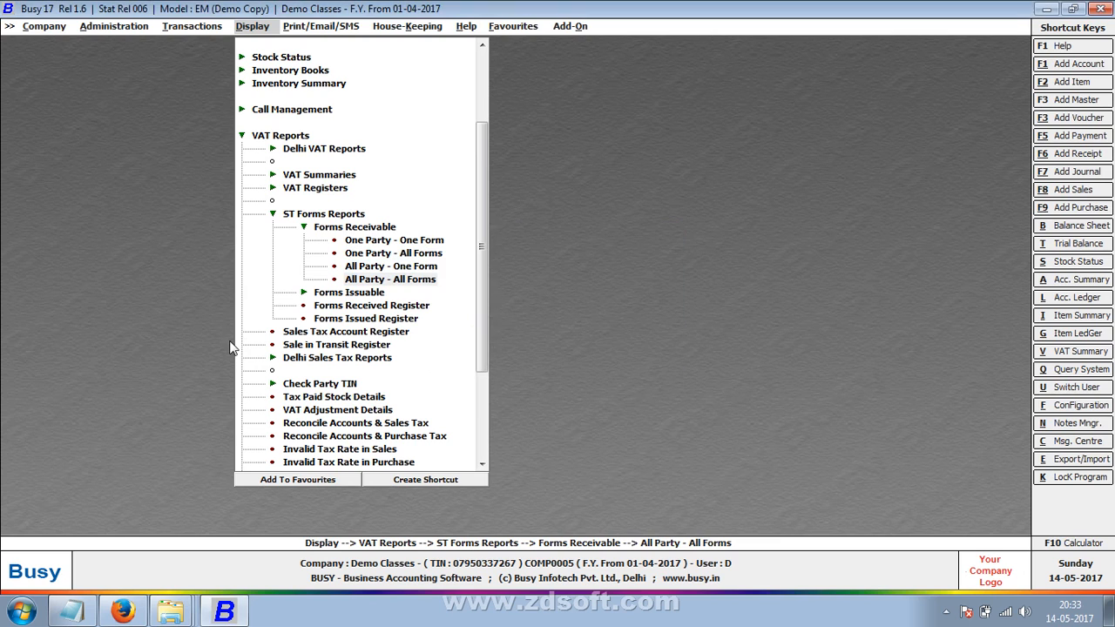
key(Escape)
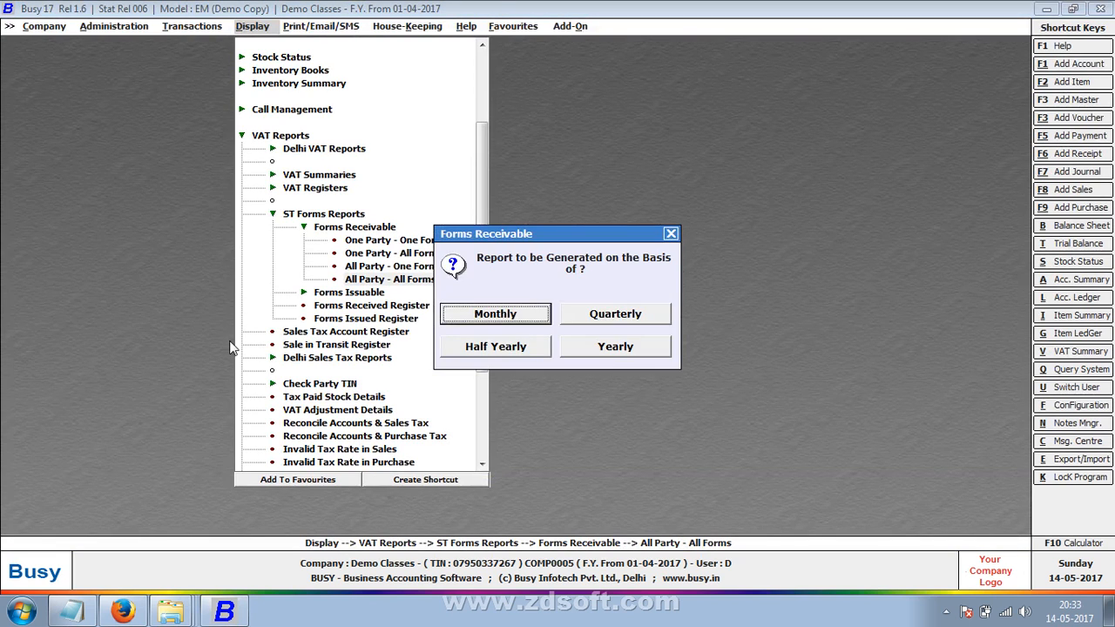
key(Return)
key(Return)
key(Return)
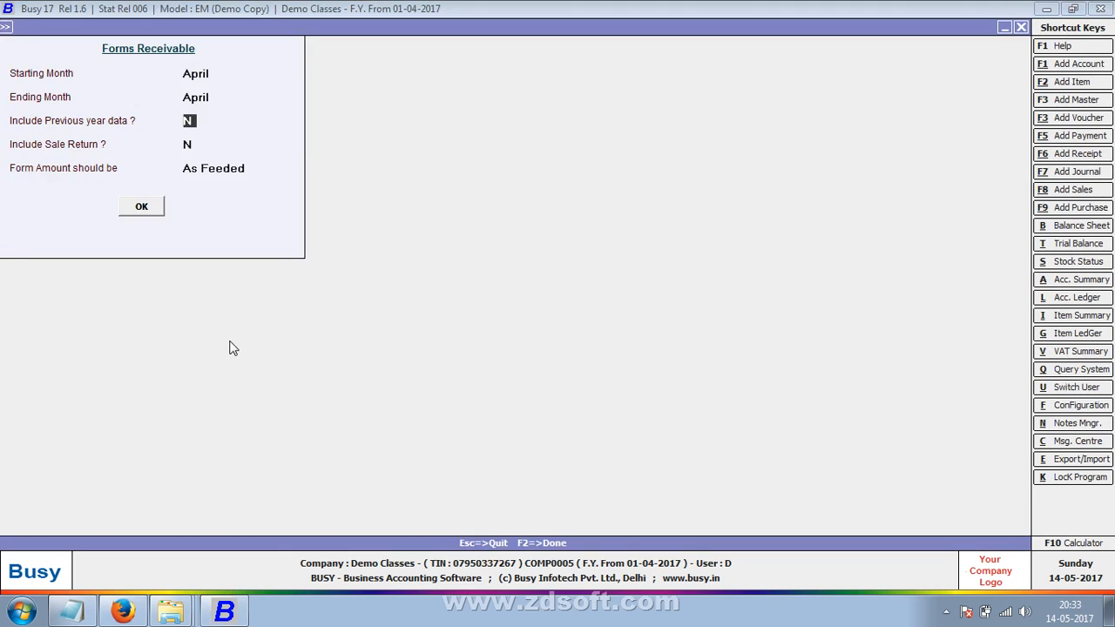
key(Return)
key(Return)
key(Return)
key(Return)
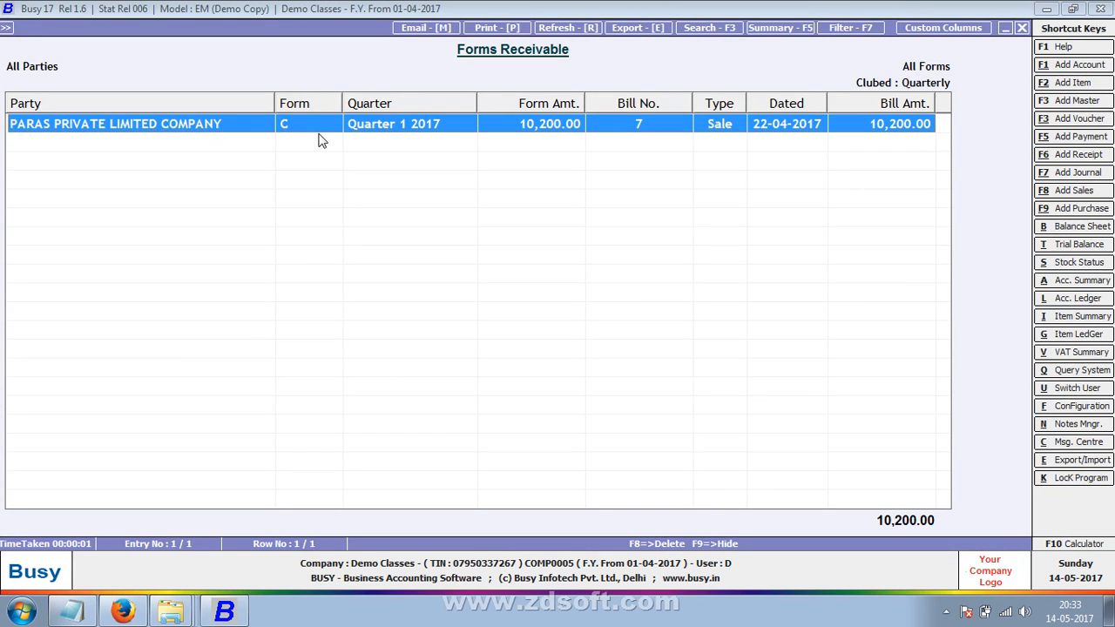
- Generate the Form C Forms Received Register for all parties by received date with bill amounts, then exit
key(Escape)
key(Escape)
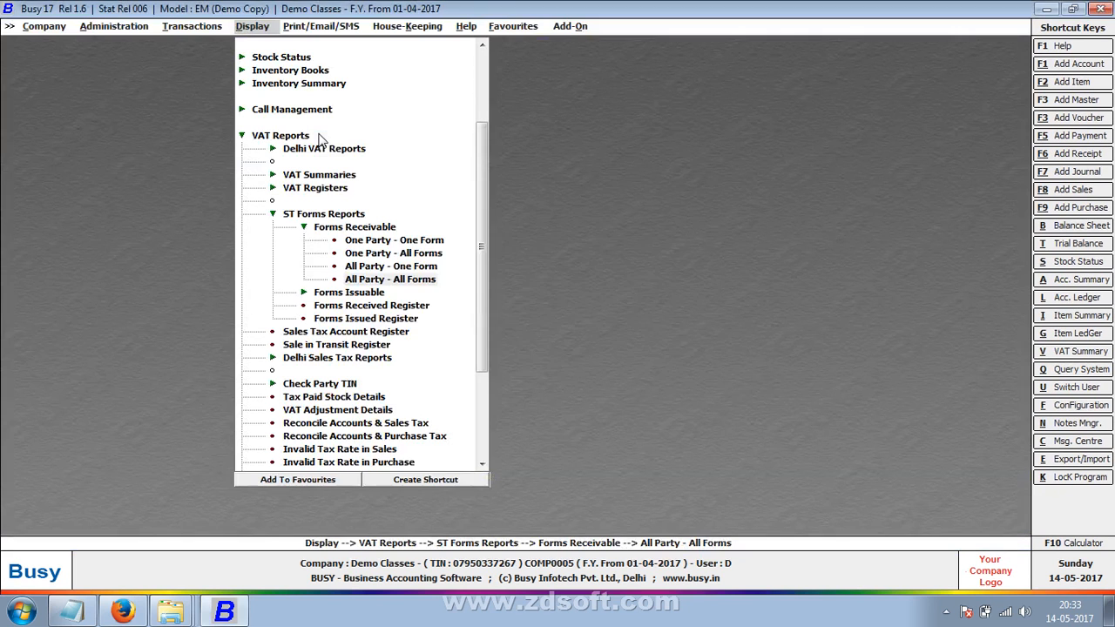
key(Right)
key(Right)
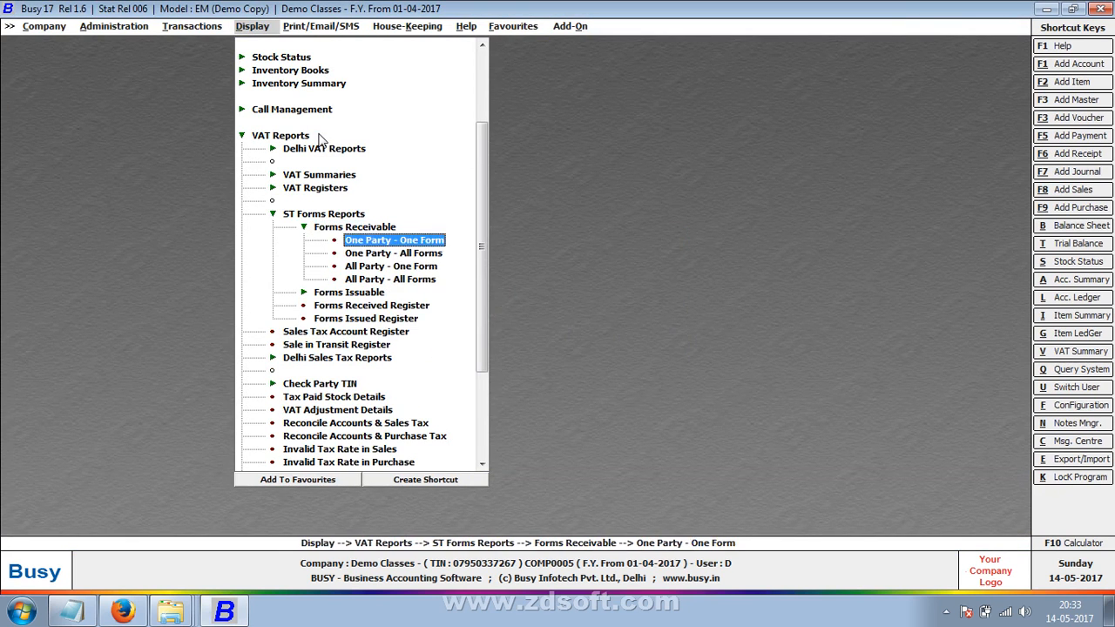
key(Left)
key(Left)
key(Down)
key(Down)
key(Down)
key(Up)
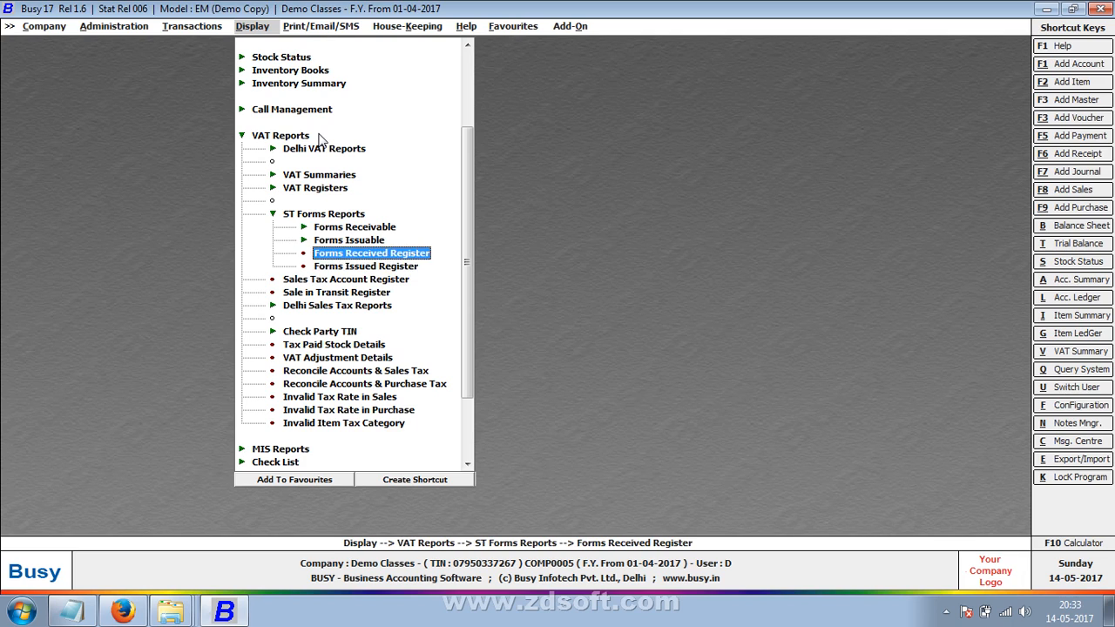
key(Return)
key(Right)
key(Return)
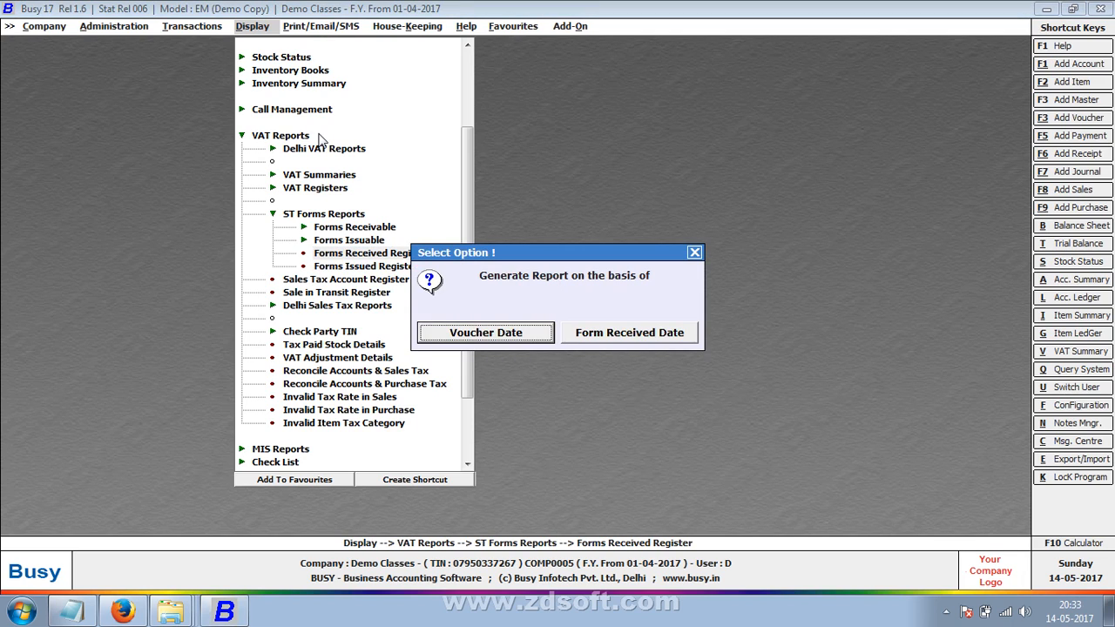
key(Right)
key(Return)
key(Return)
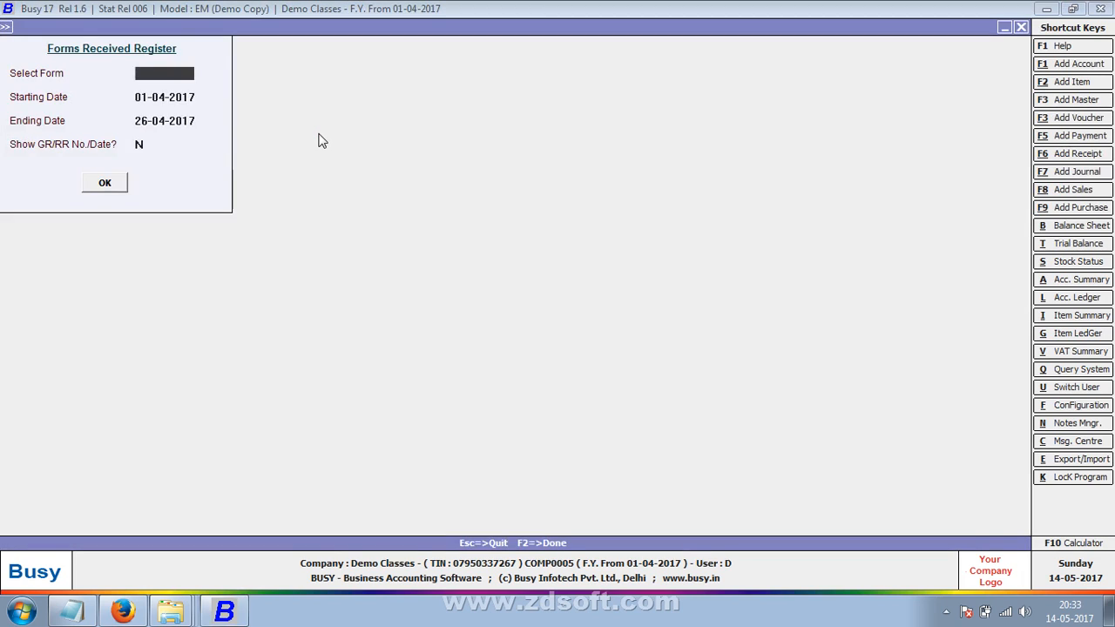
key(Return)
key(Return)
key(Return)
key(Return)
key(Return)
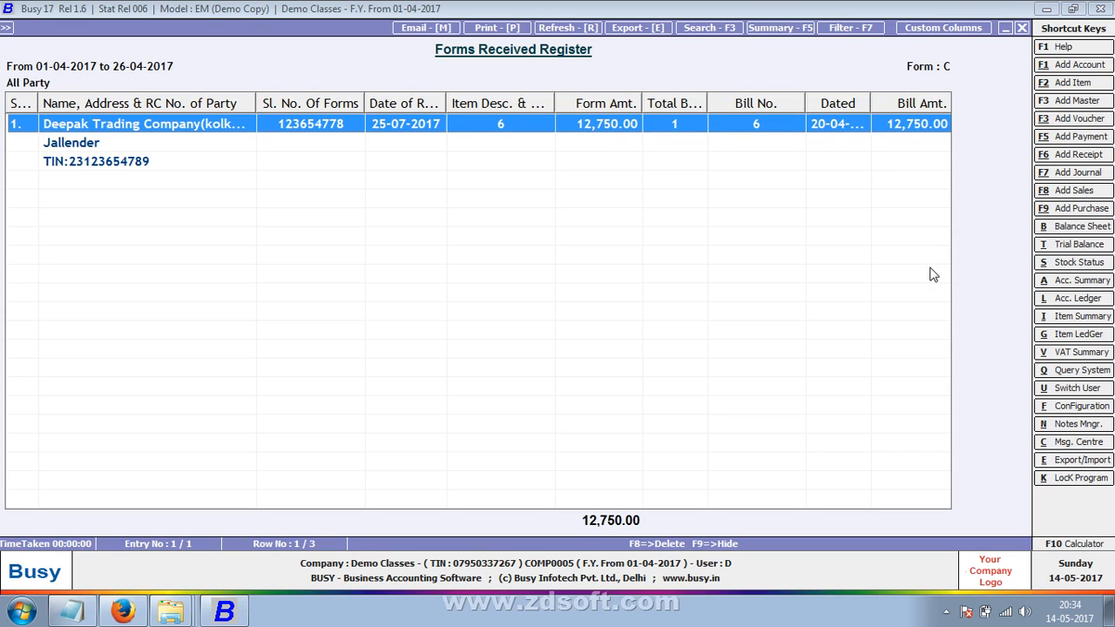
key(Escape)
key(Escape)
key(Escape)
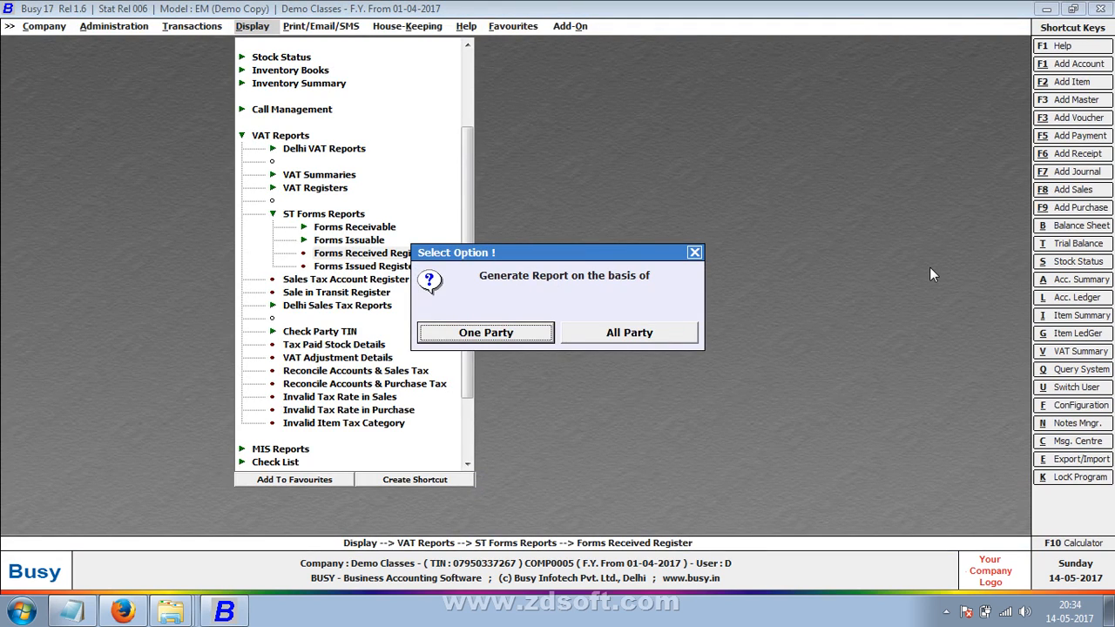
- Open Print/Email/SMS > VAT Reports > ST Forms Reports > ST Forms Reminder on a Quarterly basis
key(Escape)
key(Escape)
key(Escape)
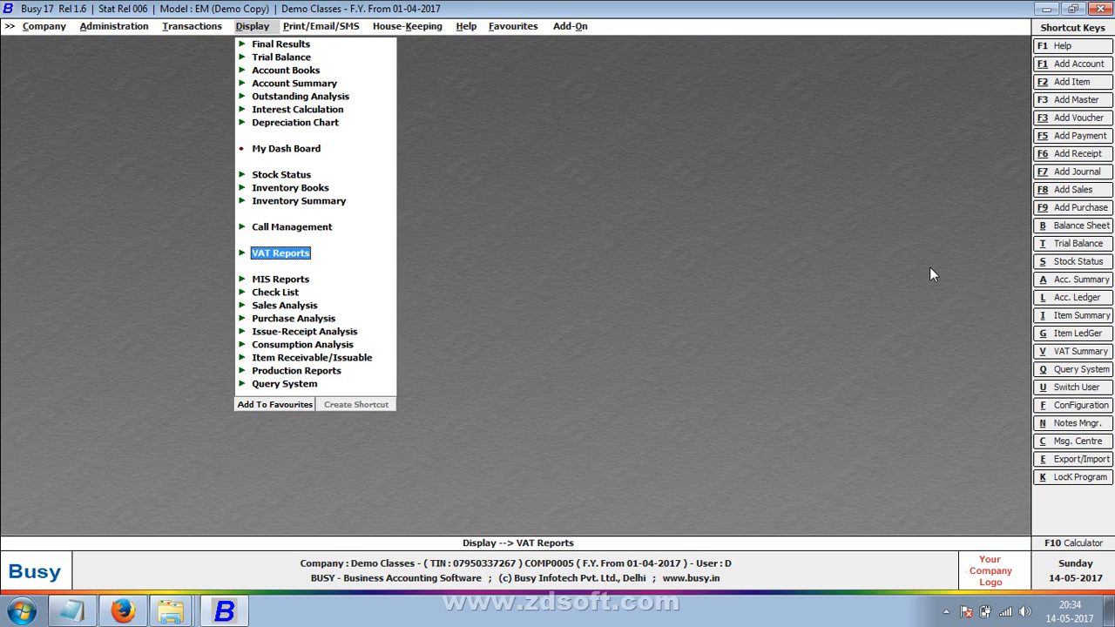
key(Right)
key(Down)
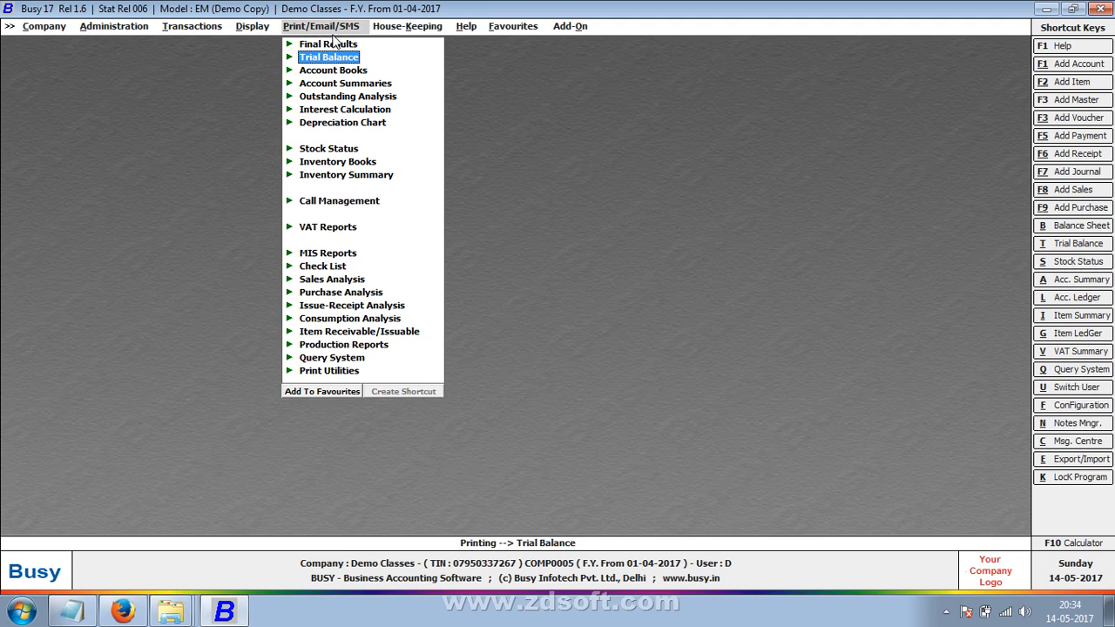
key(Down)
key(Down)
key(Down)
key(Down)
key(Down)
key(Down)
key(Down)
key(Down)
key(Down)
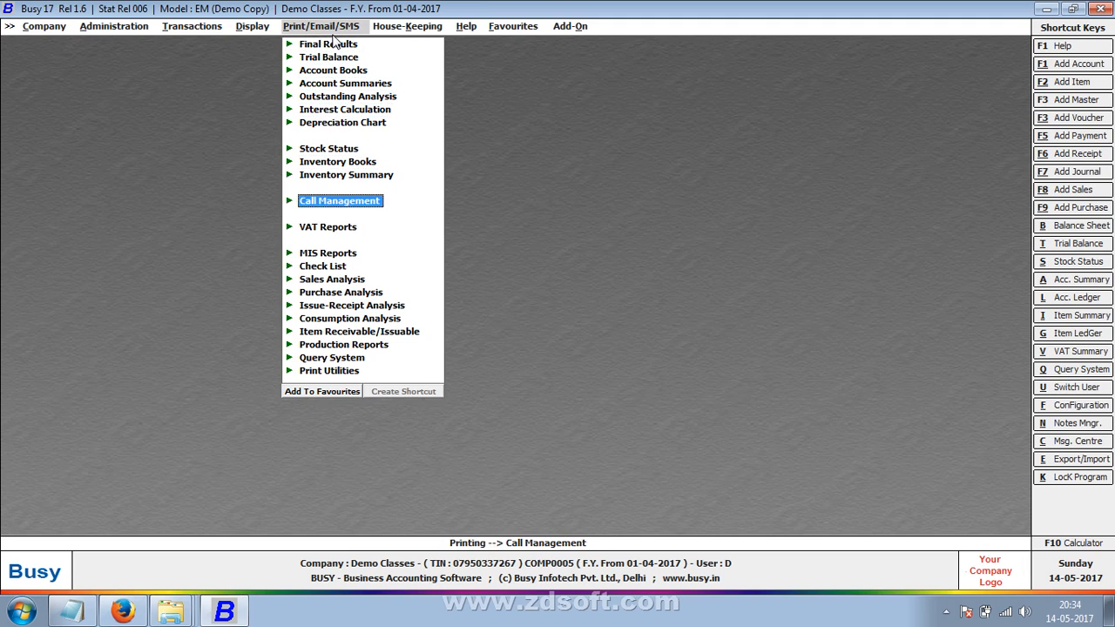
key(Down)
key(Right)
key(Down)
key(Down)
key(Down)
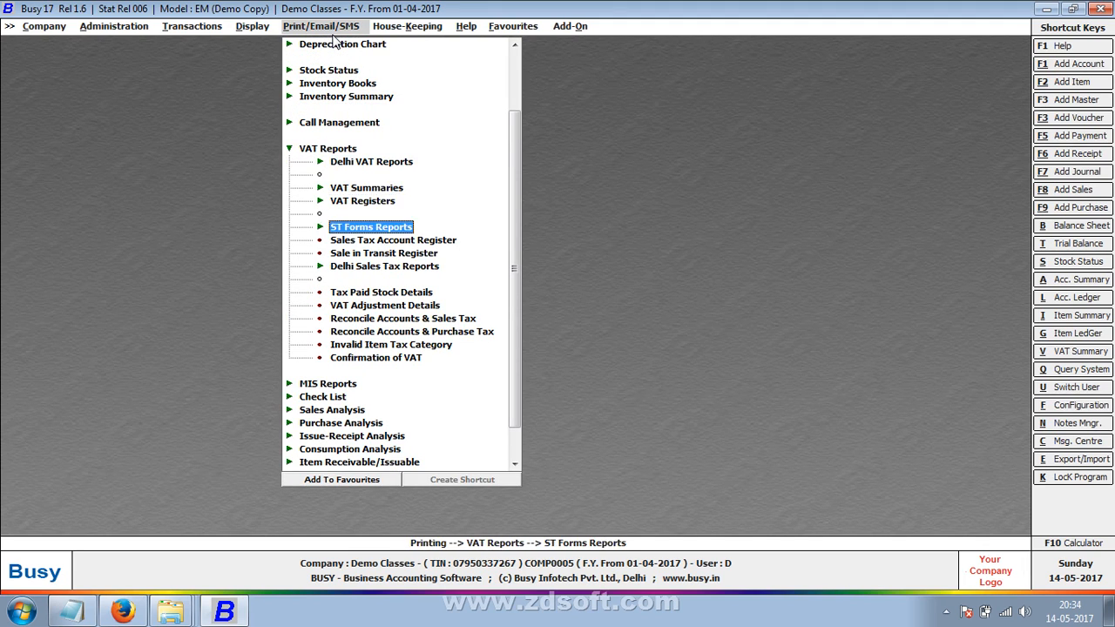
key(Right)
key(Down)
key(Down)
key(Down)
key(Down)
key(Down)
key(Down)
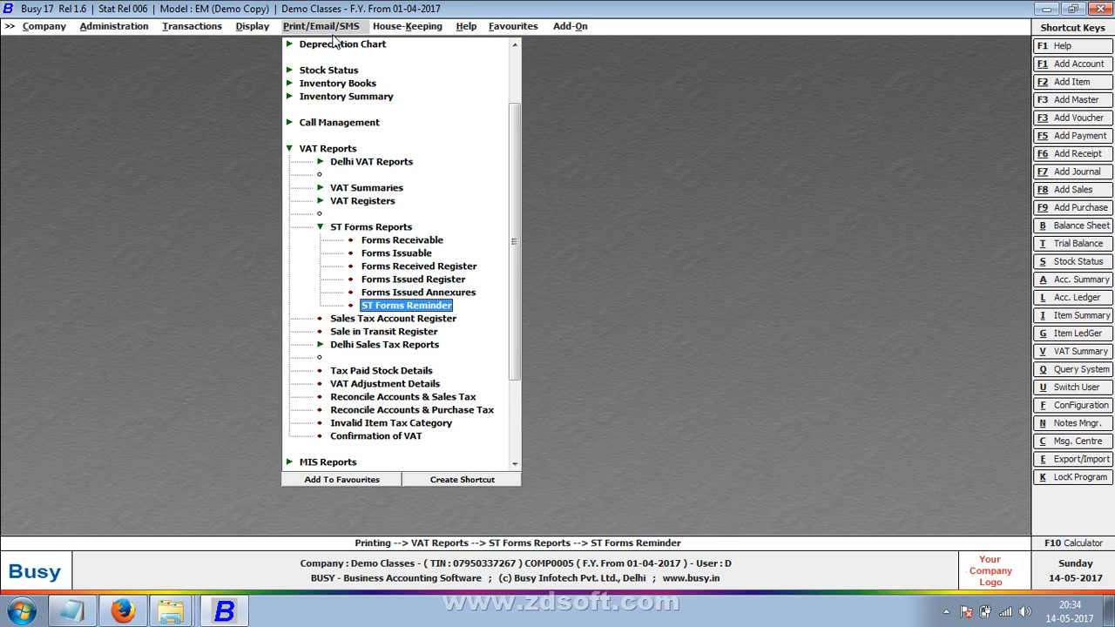
key(Return)
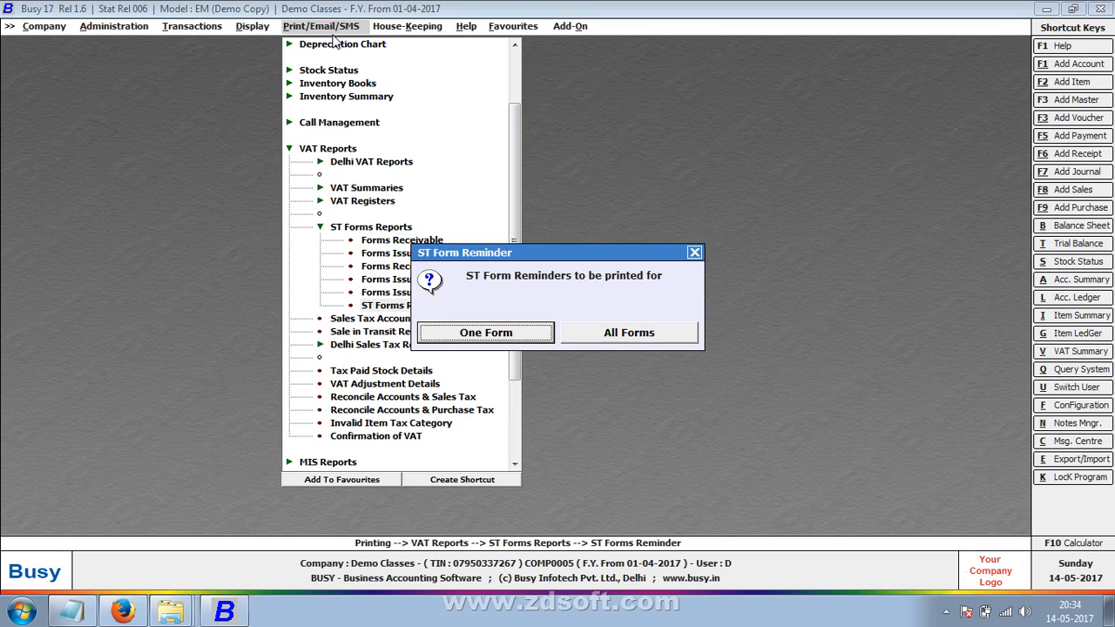
key(Return)
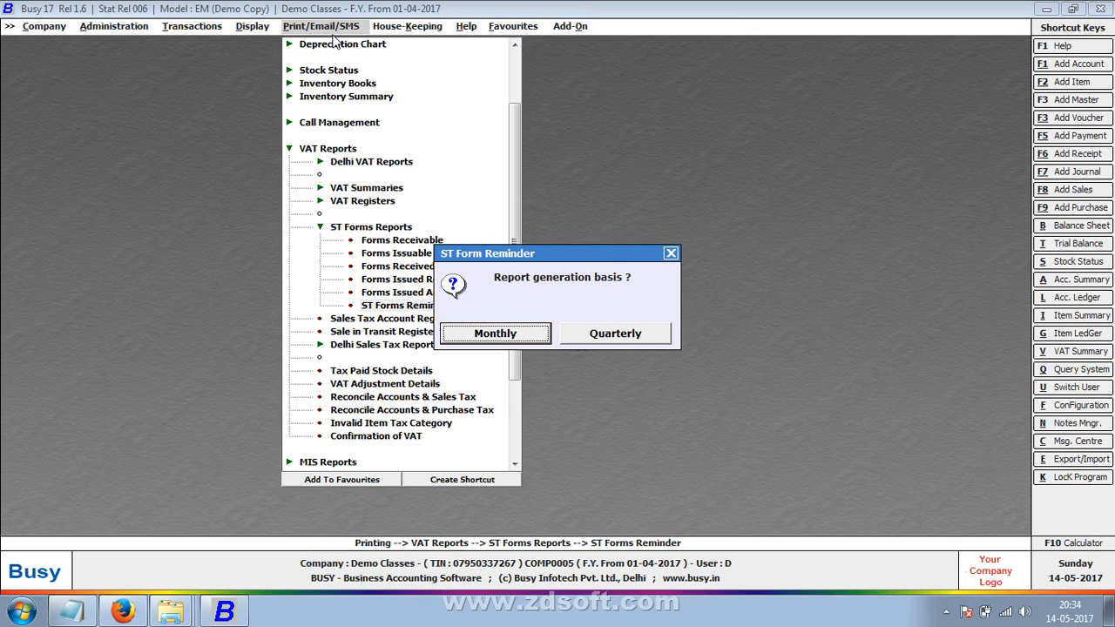
key(Right)
key(Return)
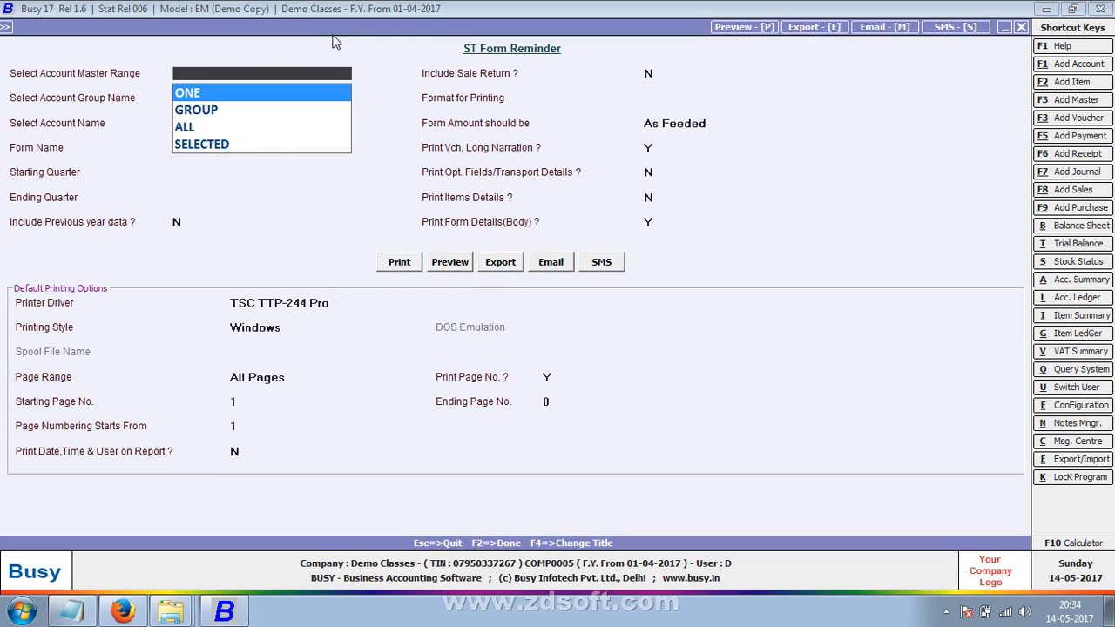
- Set account range ALL, form C, quarters Ist to IVth, and STANDARD format
key(Return)
key(Escape)
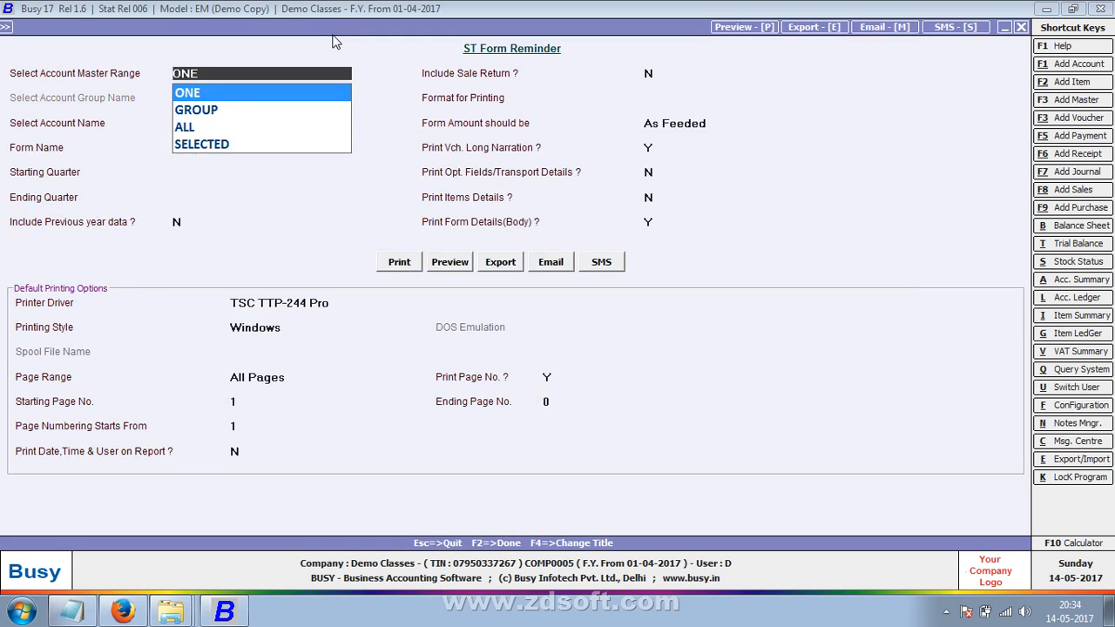
key(Down)
key(Down)
key(Return)
key(Return)
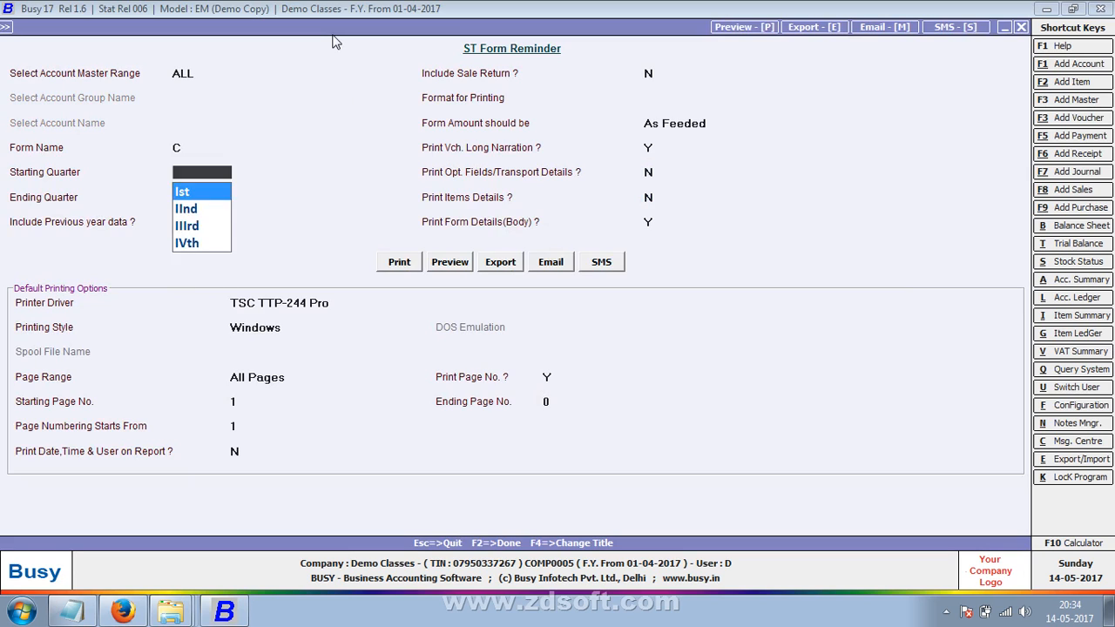
key(Return)
key(Return)
key(Up)
key(Up)
key(Return)
key(Down)
key(Down)
key(Down)
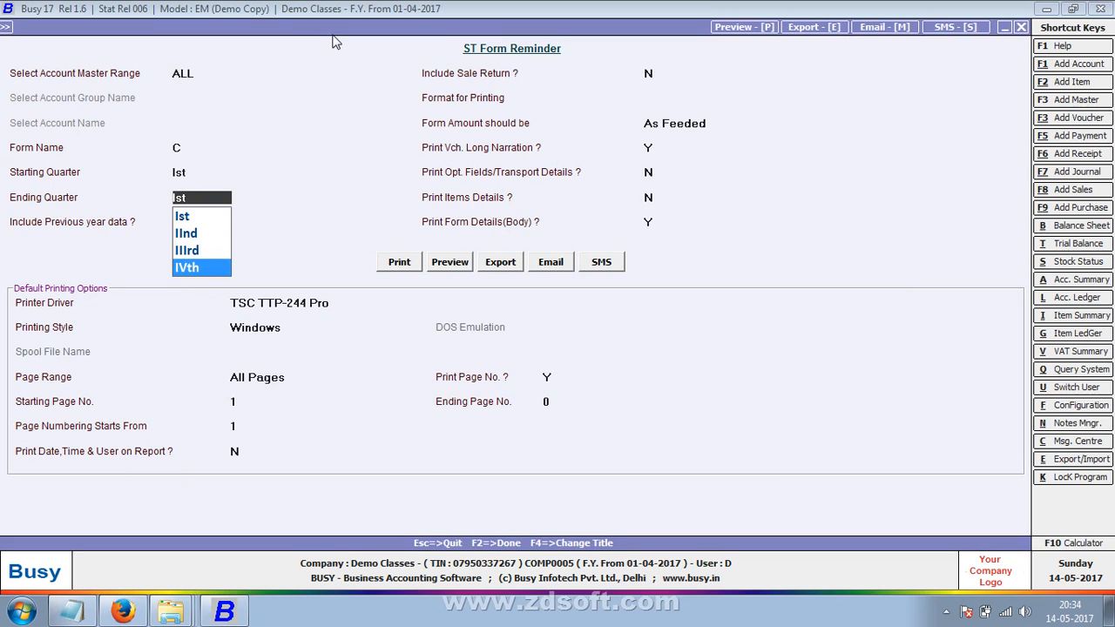
key(Return)
key(Return)
key(Return)
key(Return)
key(Return)
key(Return)
key(Return)
key(Return)
key(Return)
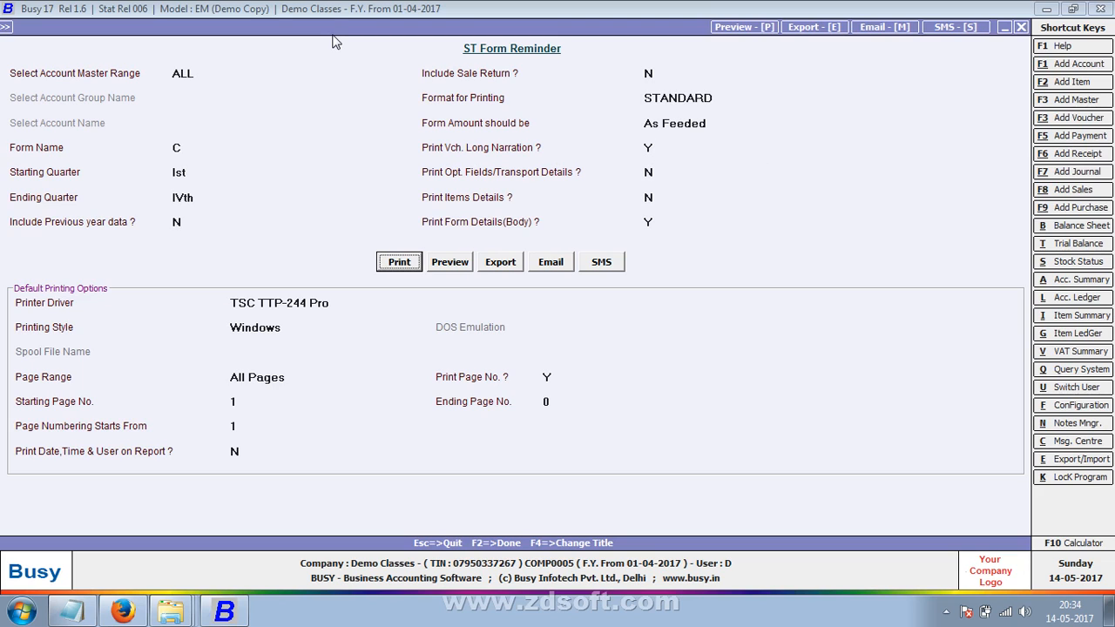
- Preview the Form C reminder letter listing the pending 10,200.00 form, then close it
key(Right)
key(Return)
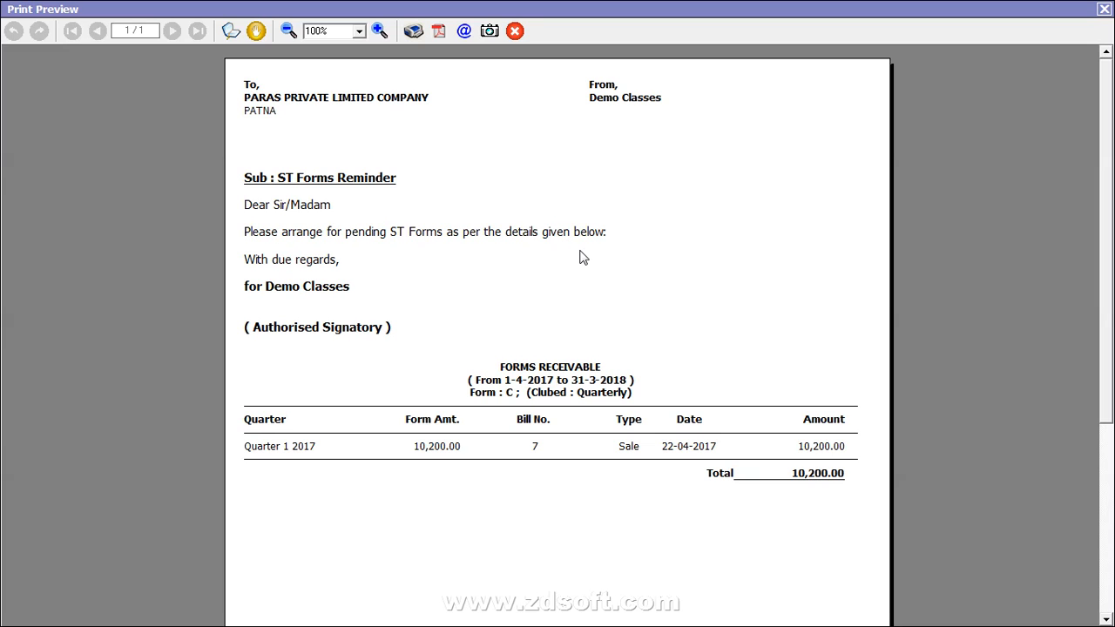
key(Escape)
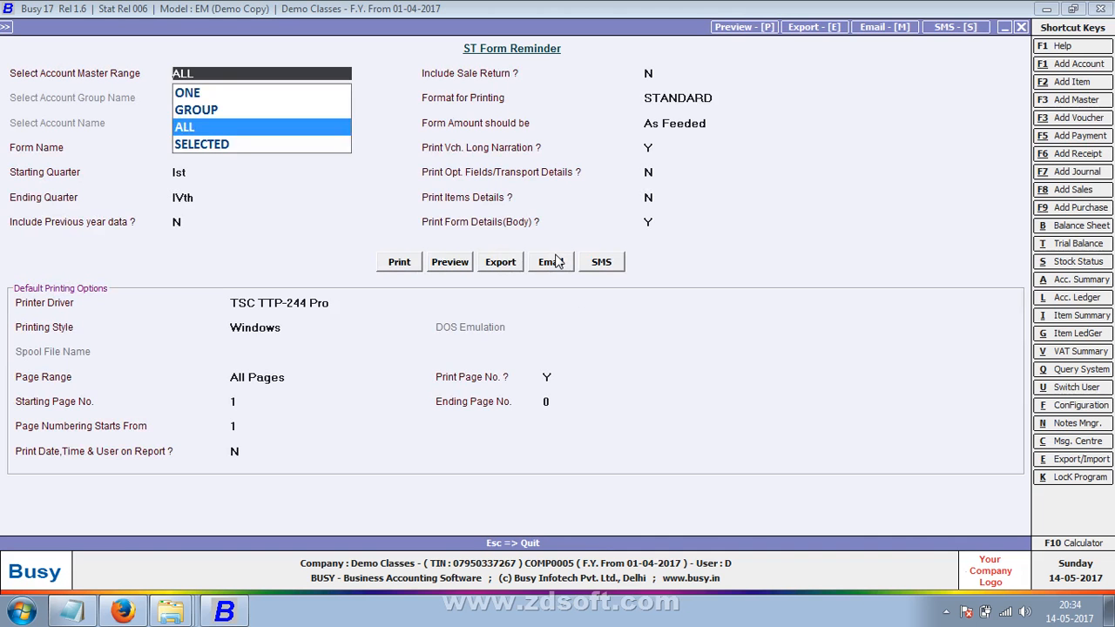
- Exit the reminder options, show the Windows desktop, and bring up the Screen Recorder controls
key(Escape)
key(Escape)
key(Escape)
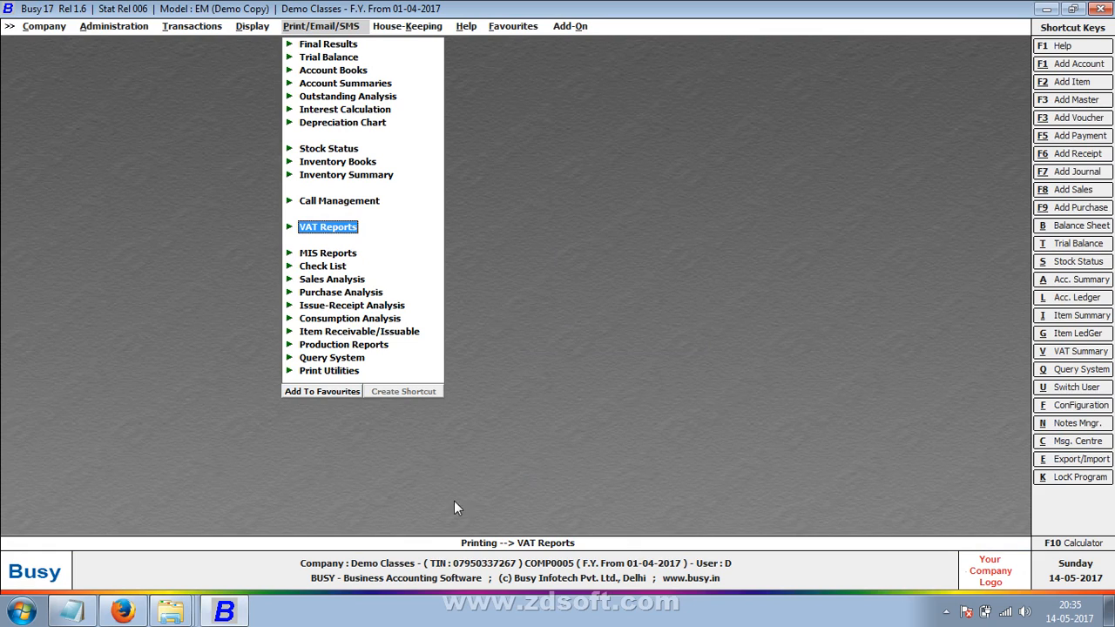
right_click(483, 610)
click(612, 521)
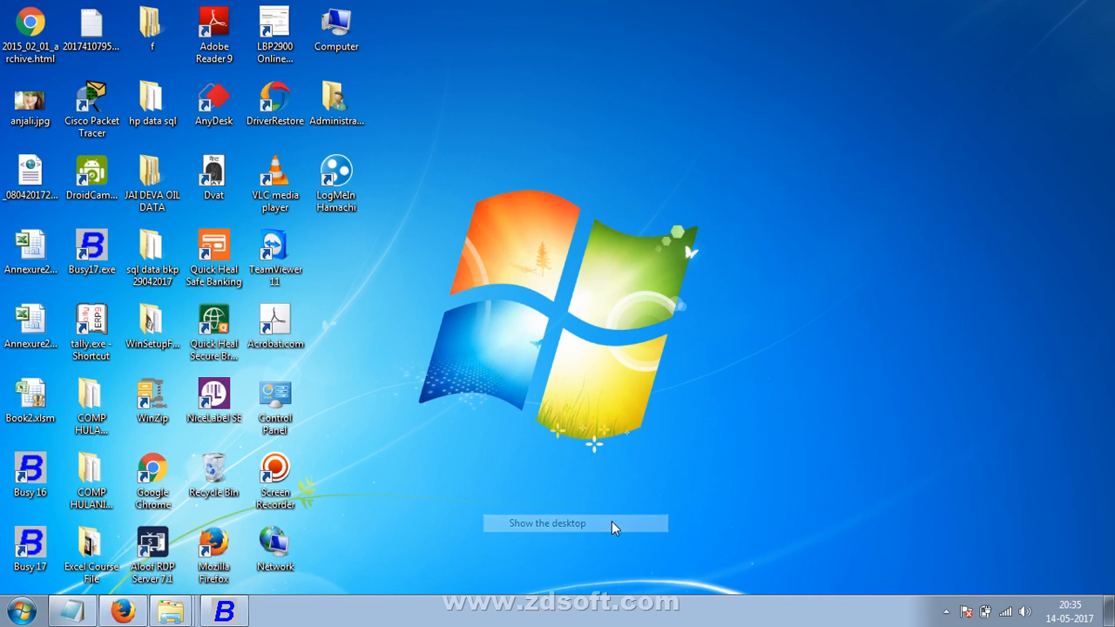
click(946, 612)
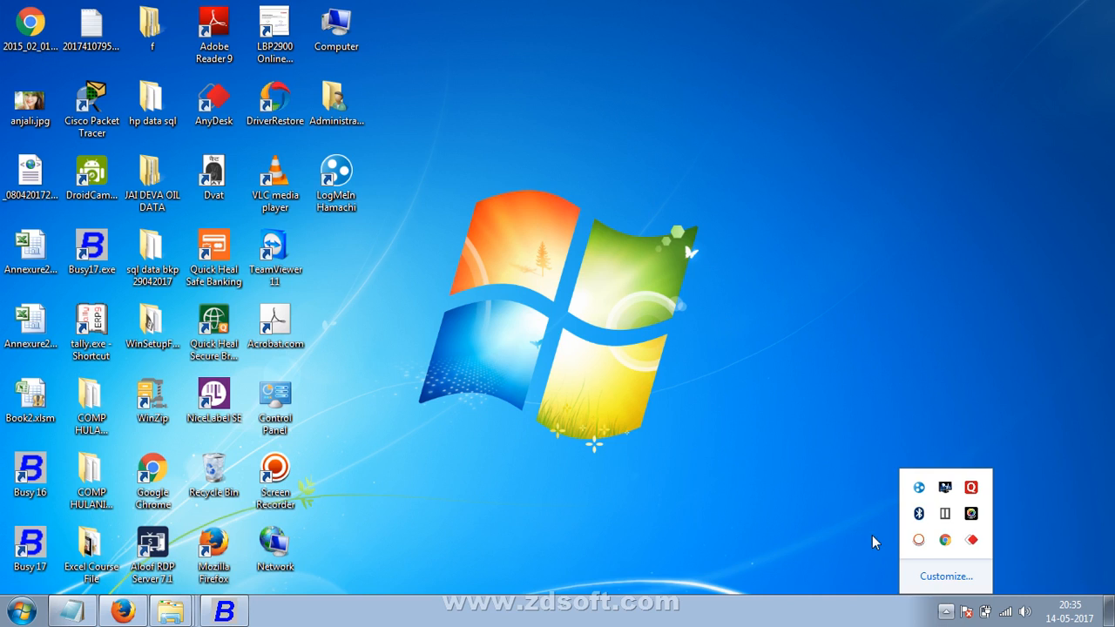
click(918, 539)
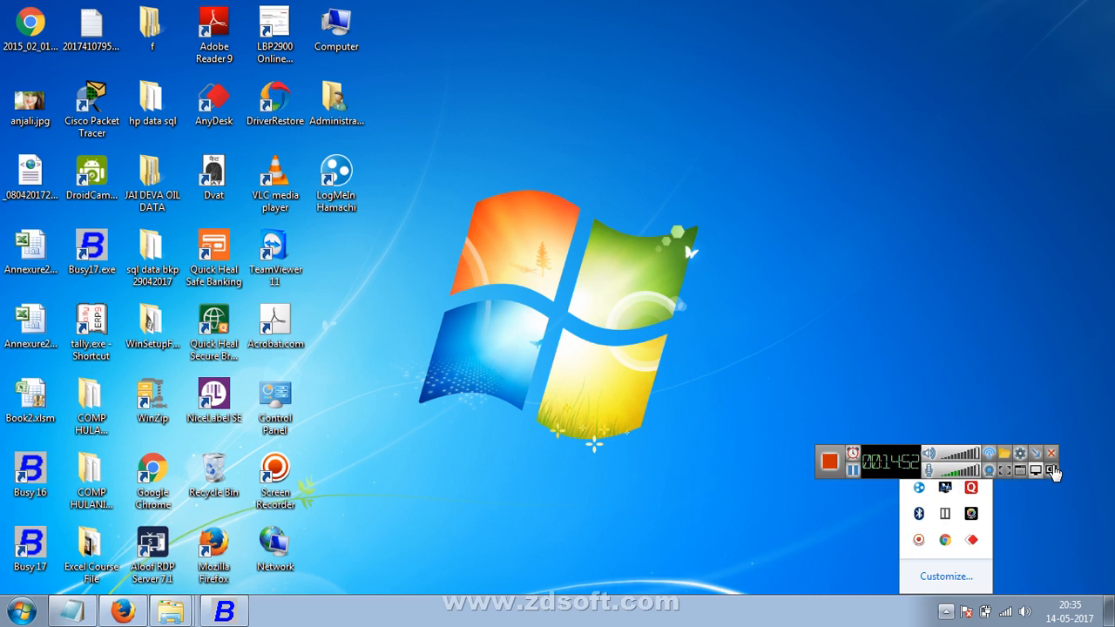